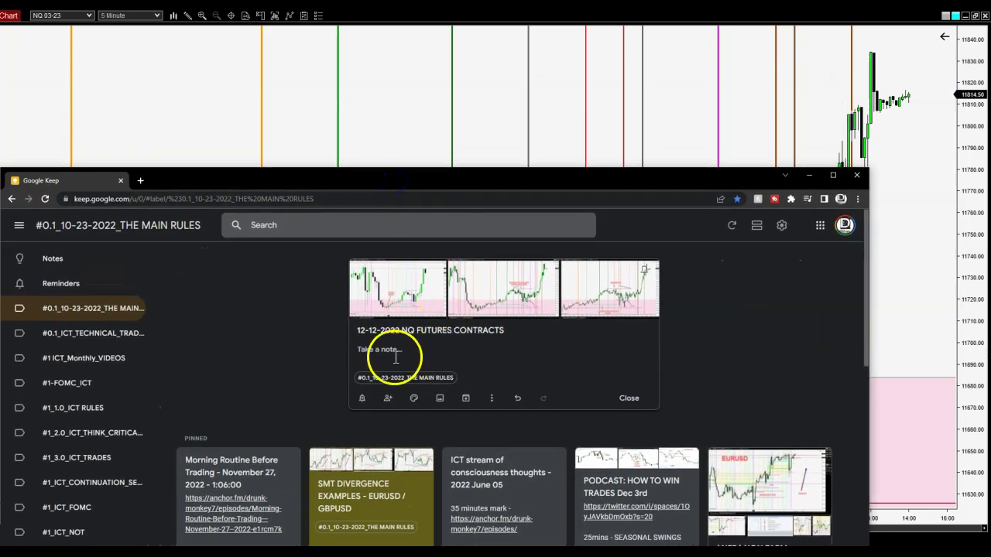
Highlight parts of the "12-12-2022 NQ FUTURES CONTRACTS" note title in Google Keep.
drag(361, 331, 478, 331)
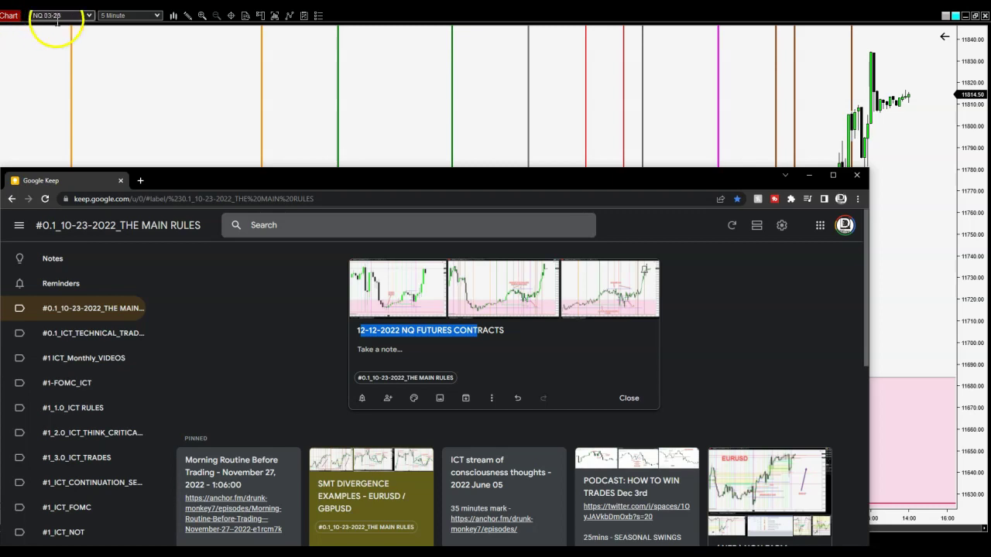
click(511, 333)
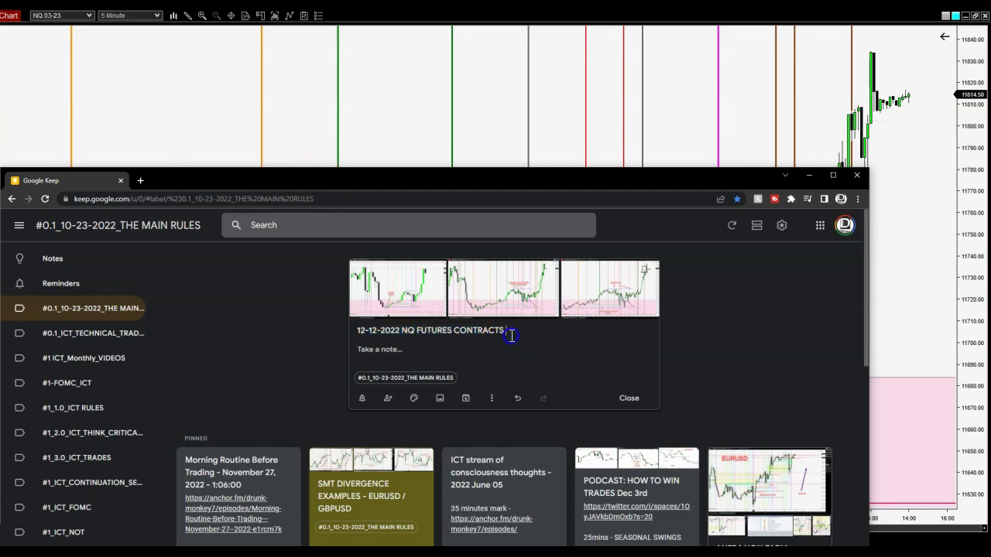
drag(354, 331, 410, 334)
click(418, 332)
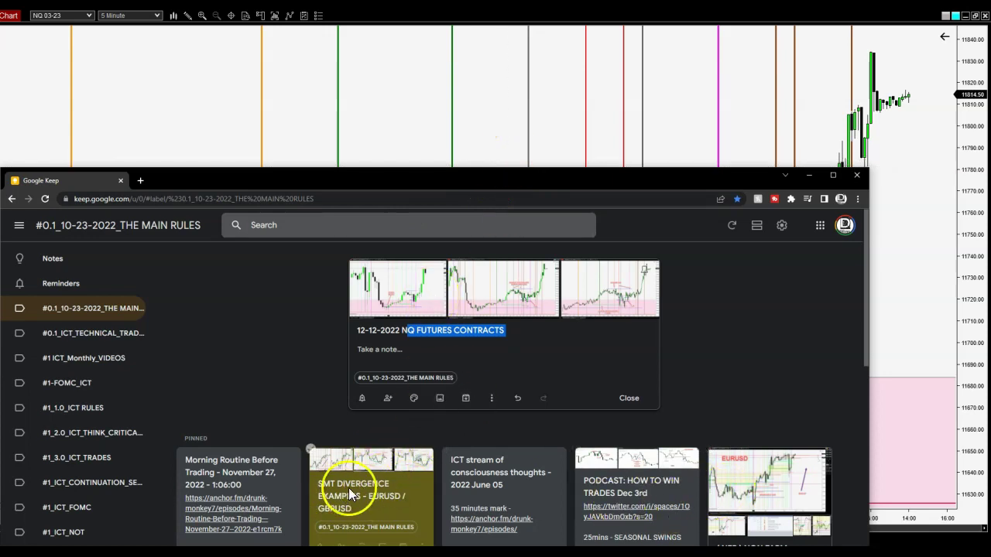
Move the Google Keep window off the chart and show the NQ 03-23 60 Minute chart.
drag(387, 181, 990, 162)
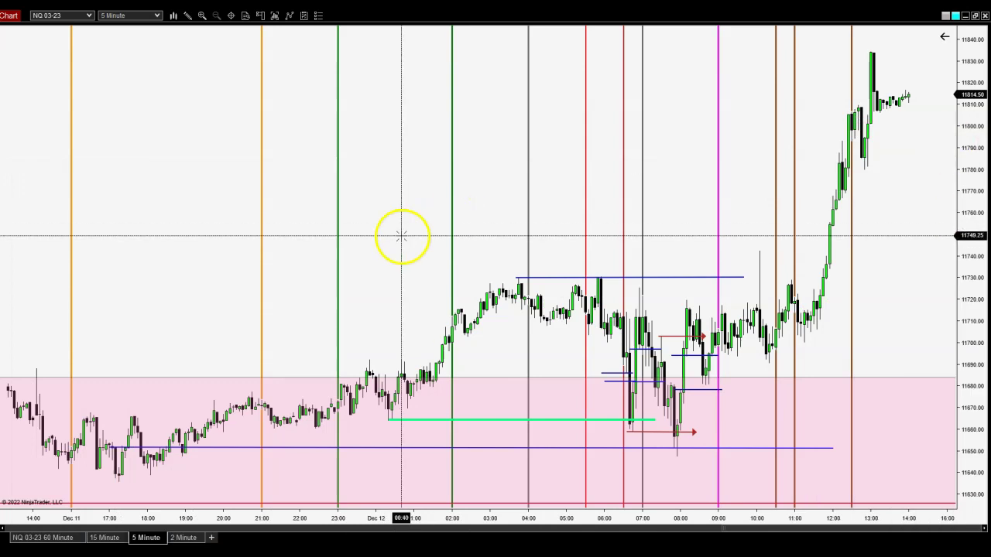
click(62, 538)
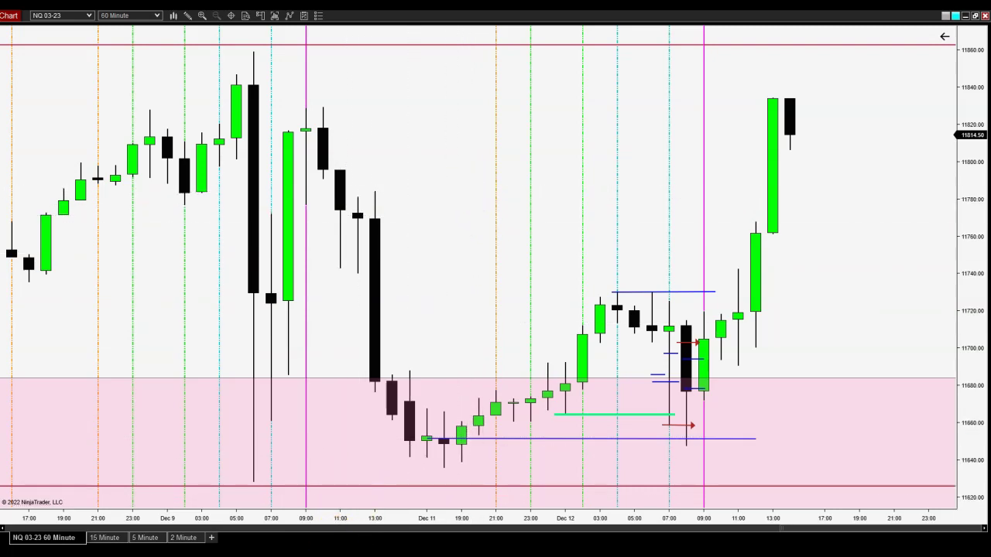
key(ctrl+alt+s)
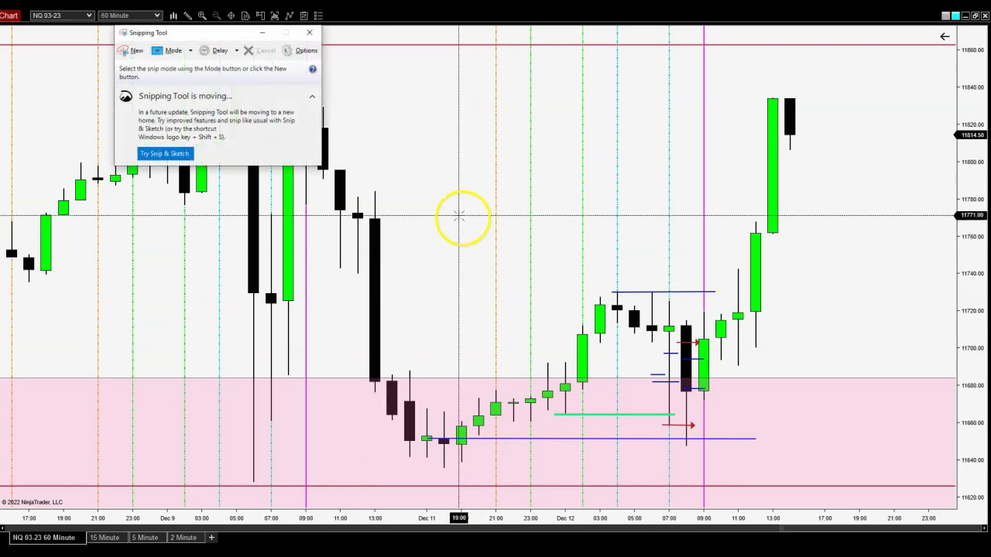
drag(140, 36, 187, 53)
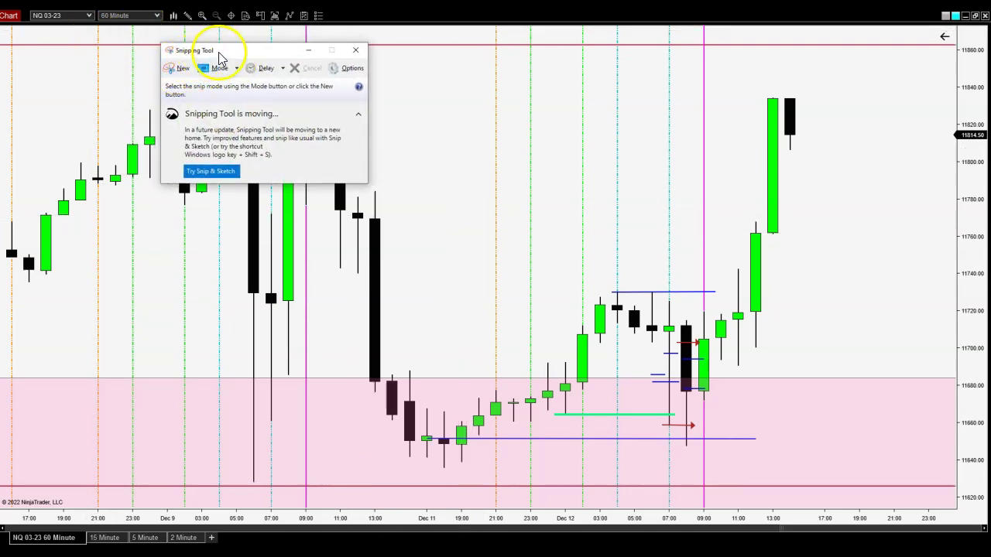
drag(221, 57, 462, 80)
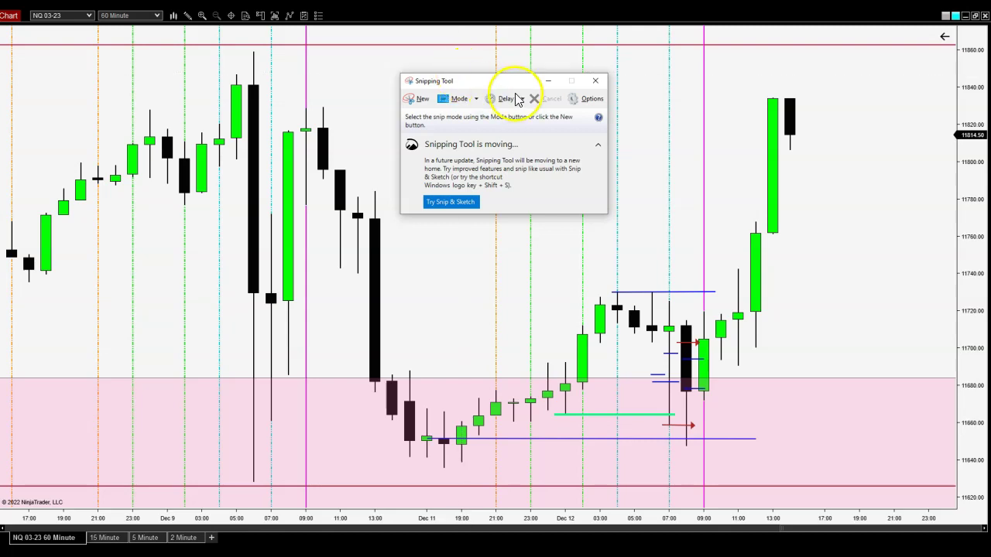
click(592, 80)
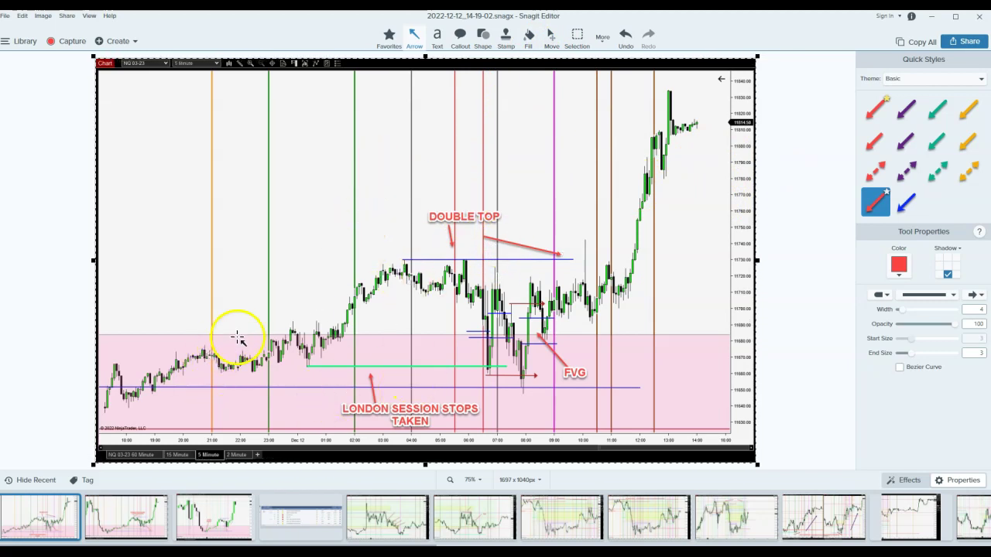
In Snagit Editor, view the Dec 9, 2022 economic calendar capture and the 60-minute chart capture with its ORDER BLOCK label.
click(276, 520)
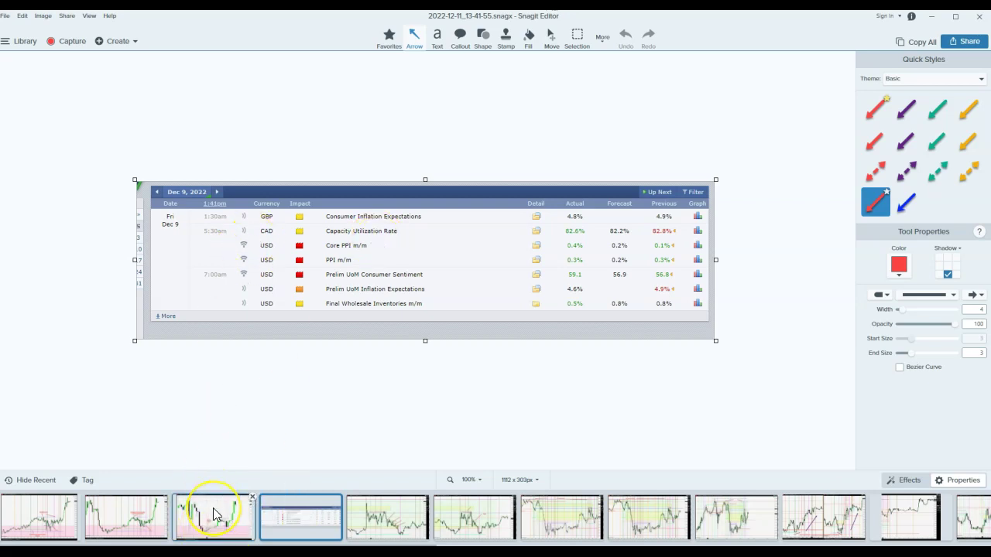
mouse_move(213, 508)
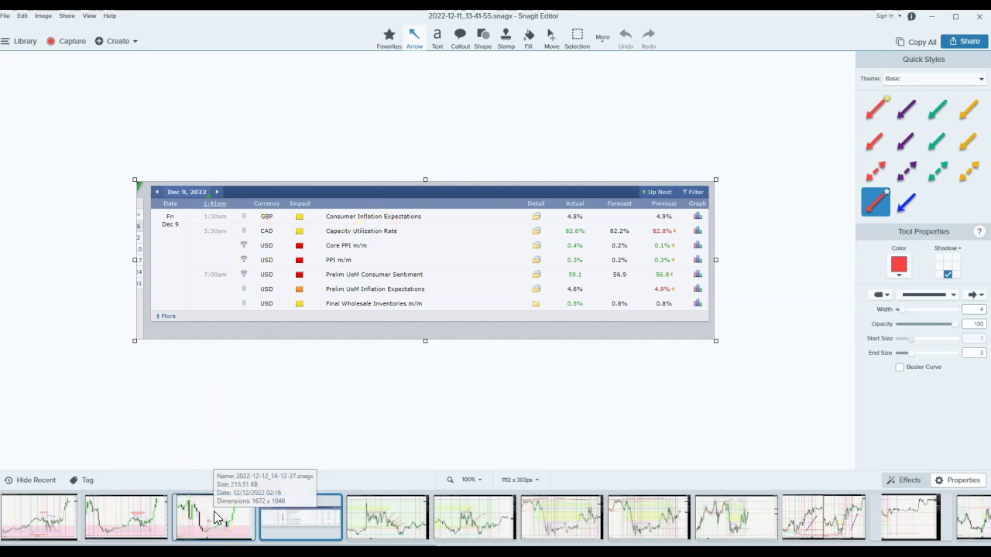
click(215, 514)
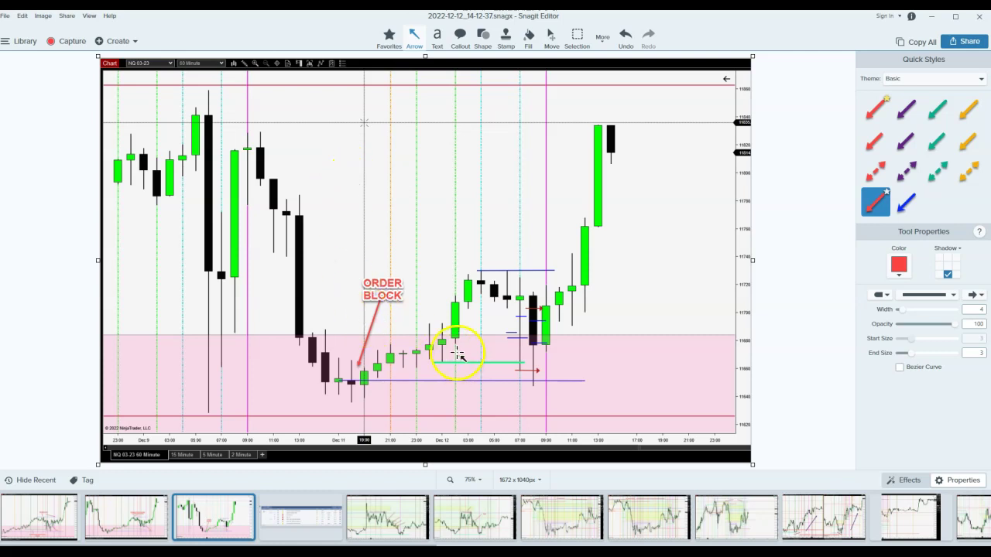
click(383, 292)
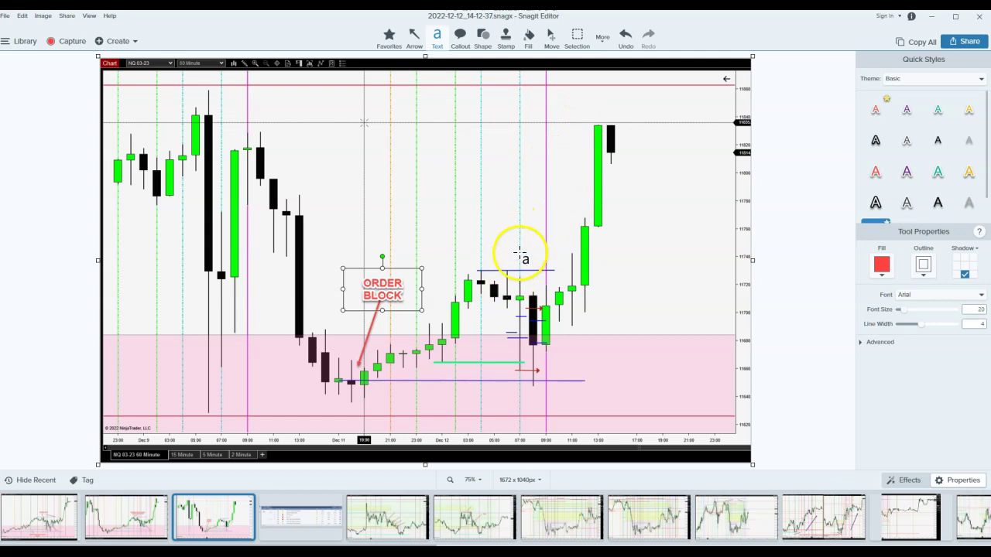
click(521, 224)
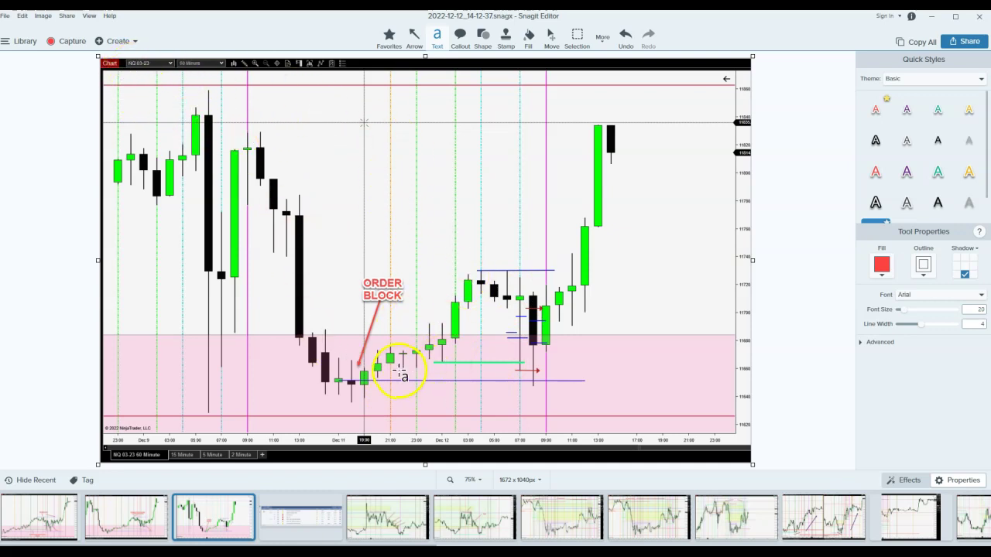
Open the annotated 15-minute chart capture and examine its double top label and arrows.
click(116, 519)
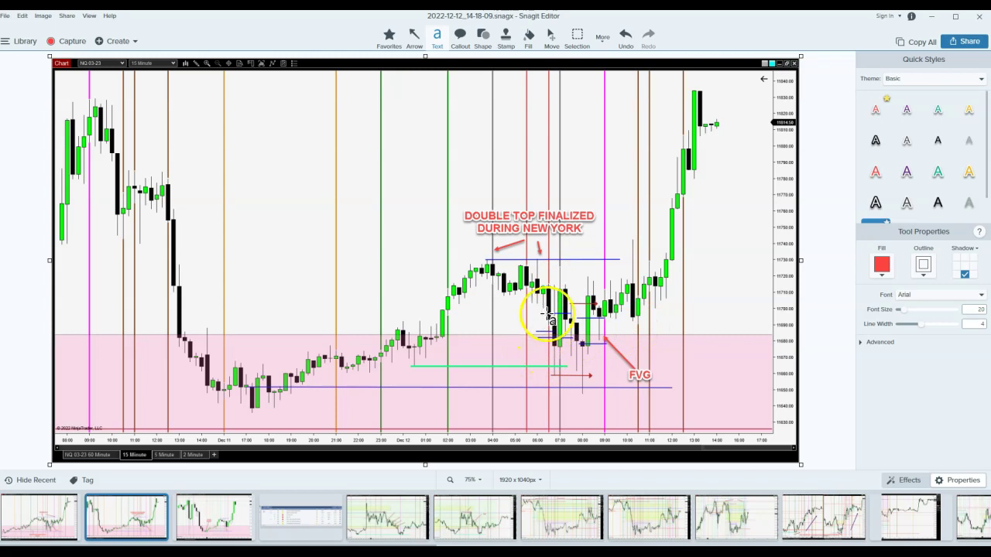
click(528, 220)
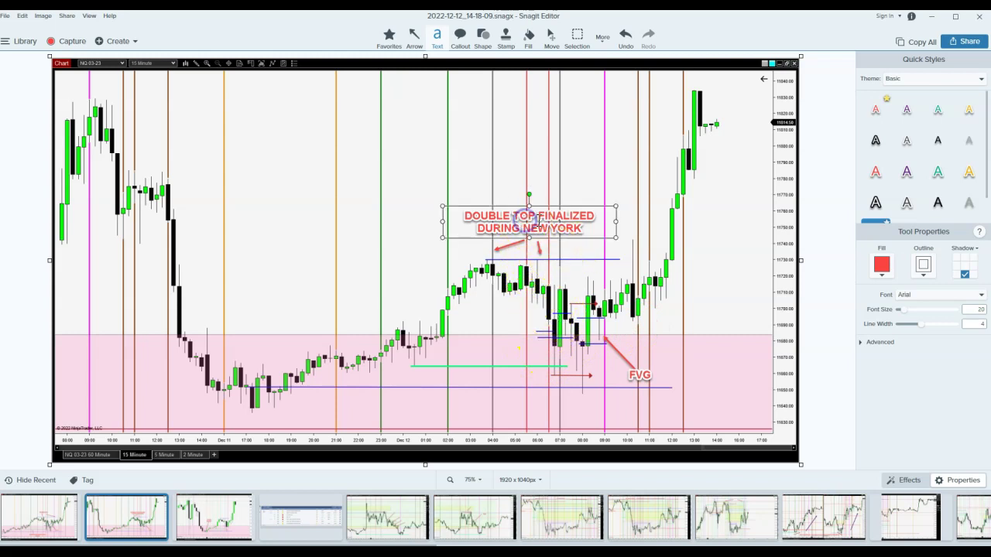
key(Escape)
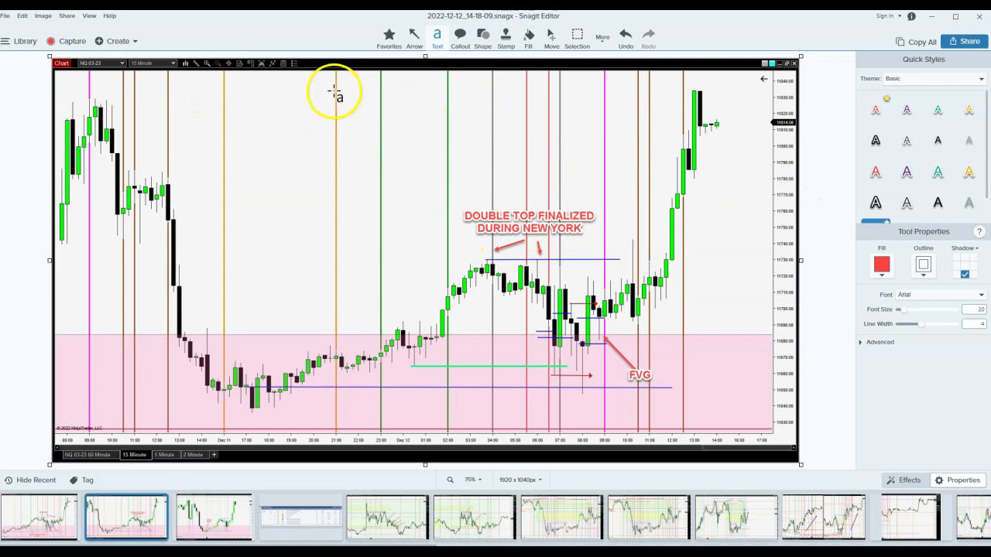
click(508, 246)
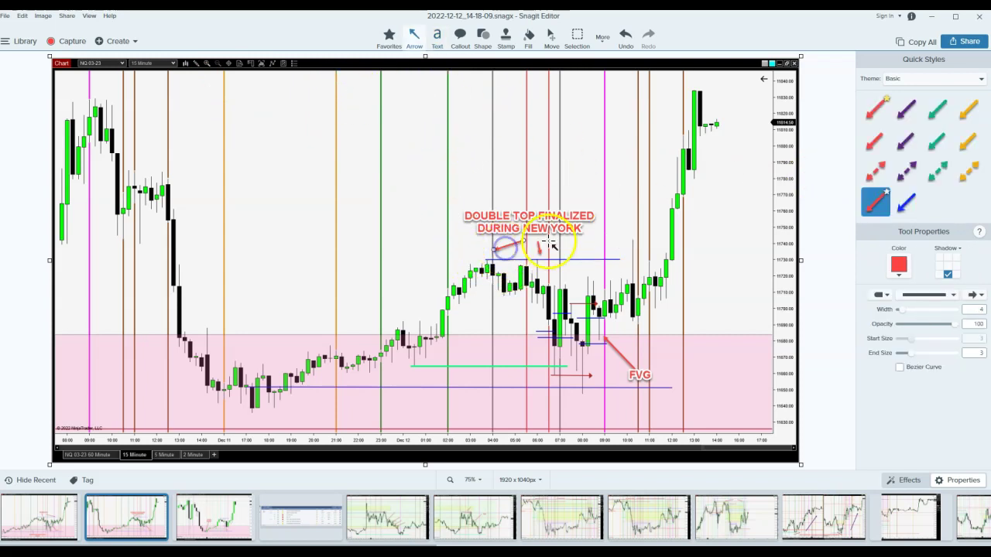
Check the double top line on the live NQ 03-23 15 Minute chart, returning to the Snagit Editor capture.
click(932, 16)
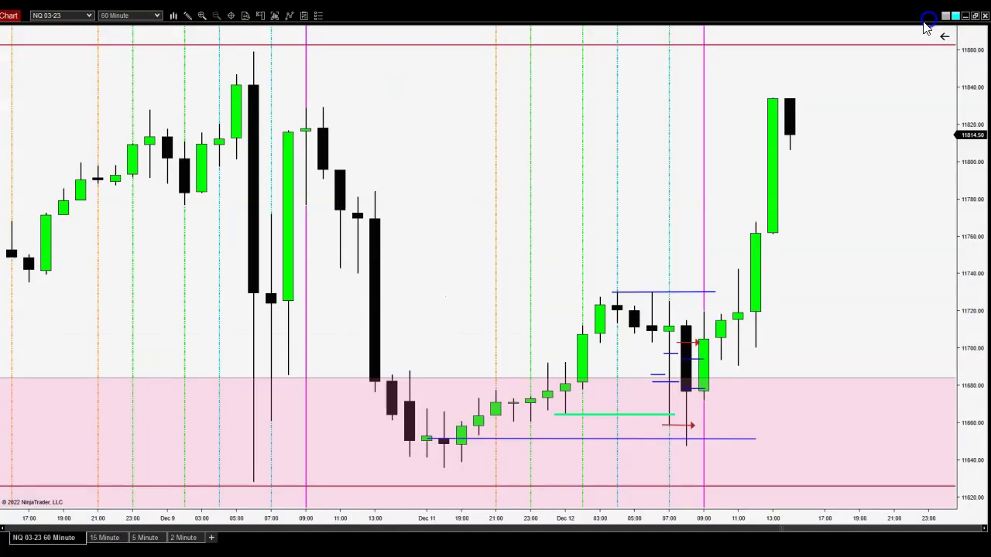
click(405, 230)
click(104, 537)
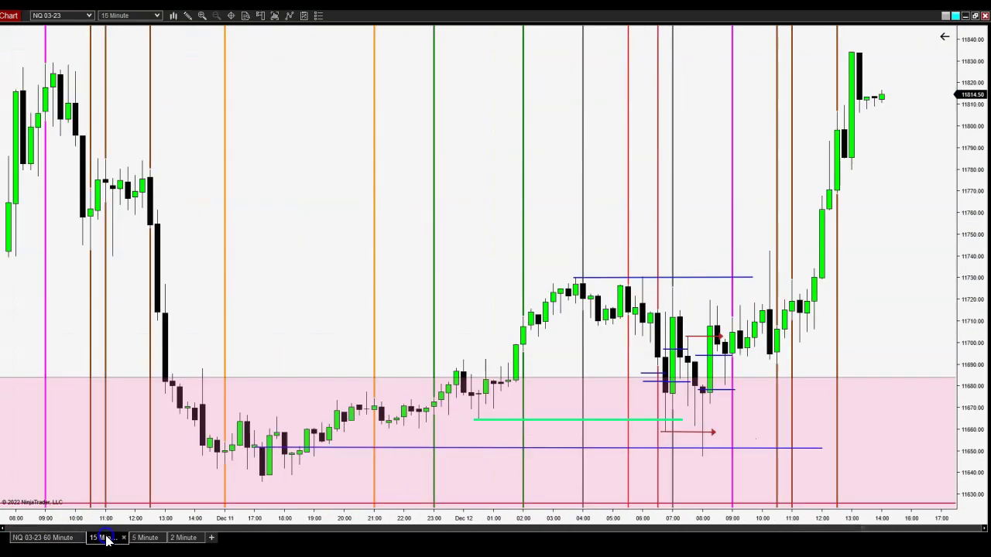
click(687, 277)
mouse_move(669, 556)
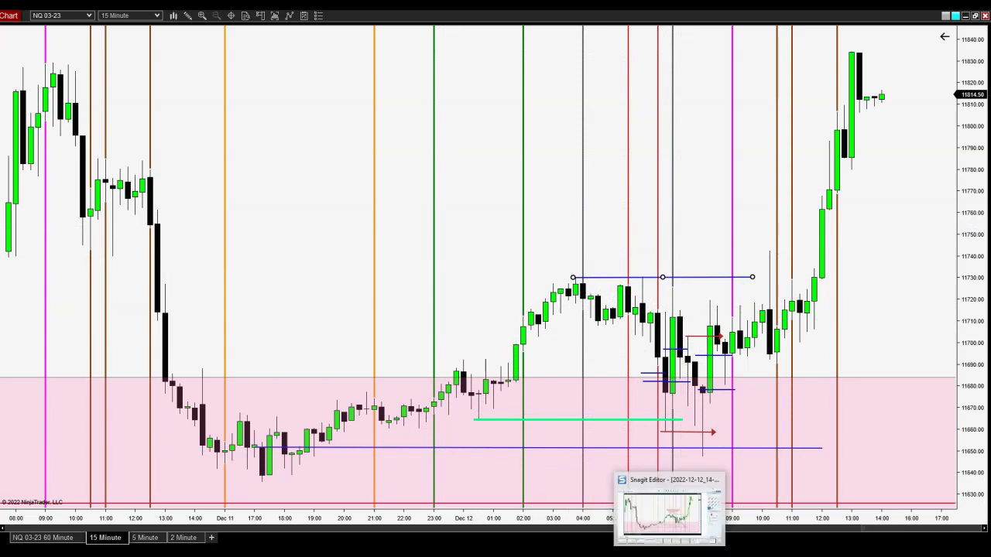
click(664, 513)
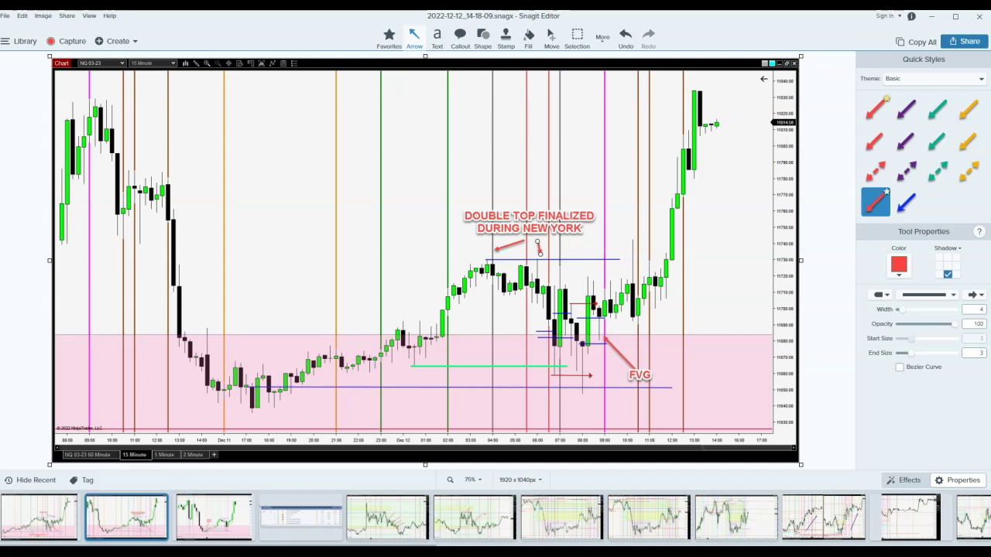
Shift the "DOUBLE TOP FINALIZED DURING NEW YORK" label slightly to the left above its two arrows.
click(441, 218)
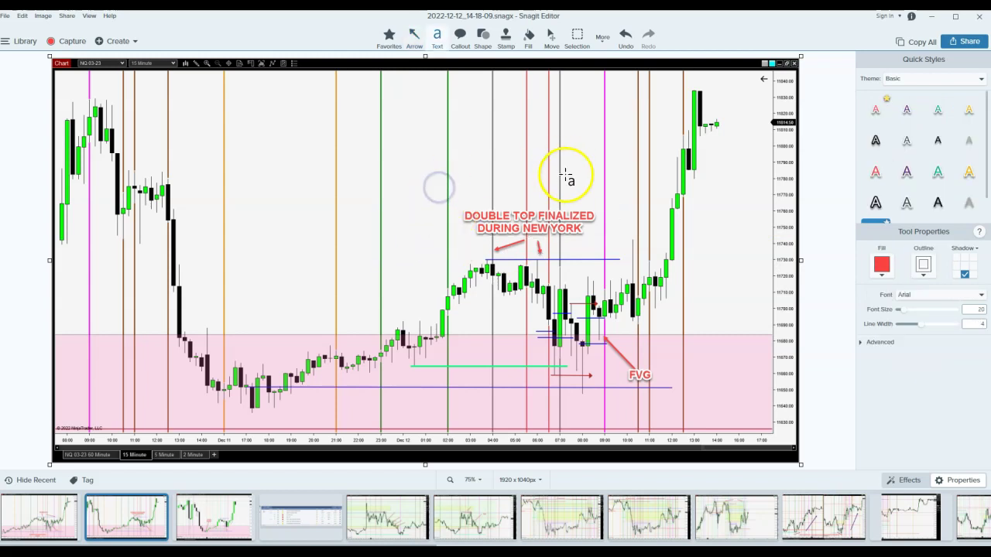
drag(556, 206, 540, 207)
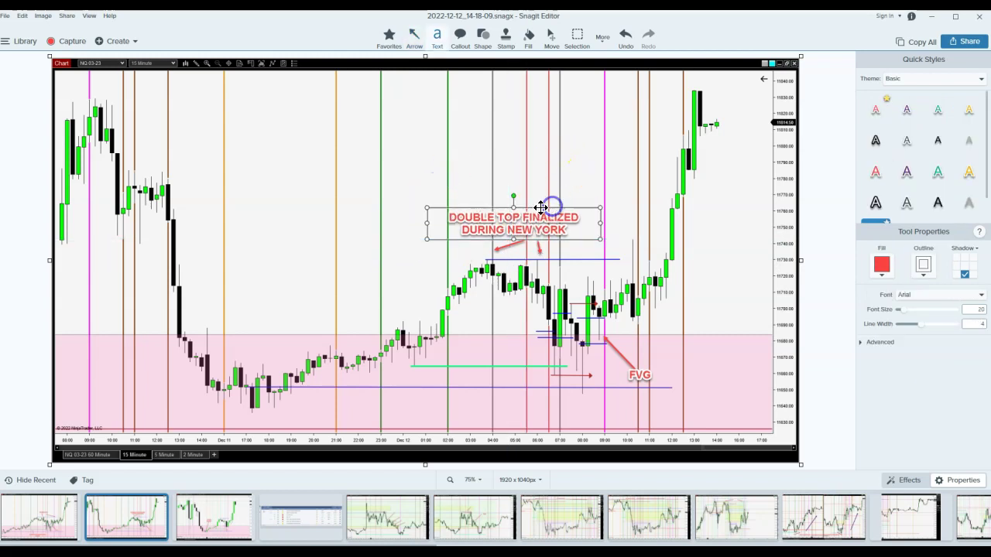
click(495, 219)
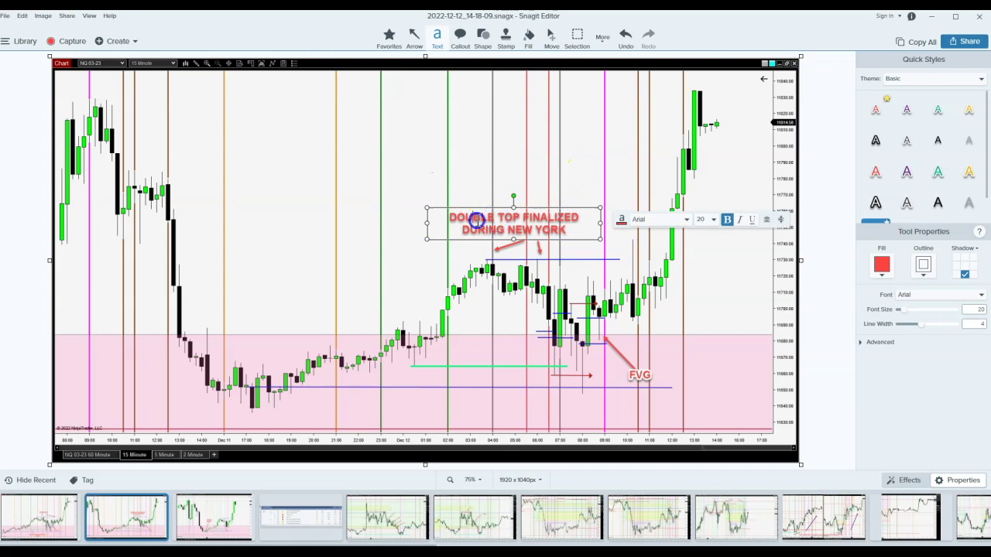
click(550, 265)
click(499, 217)
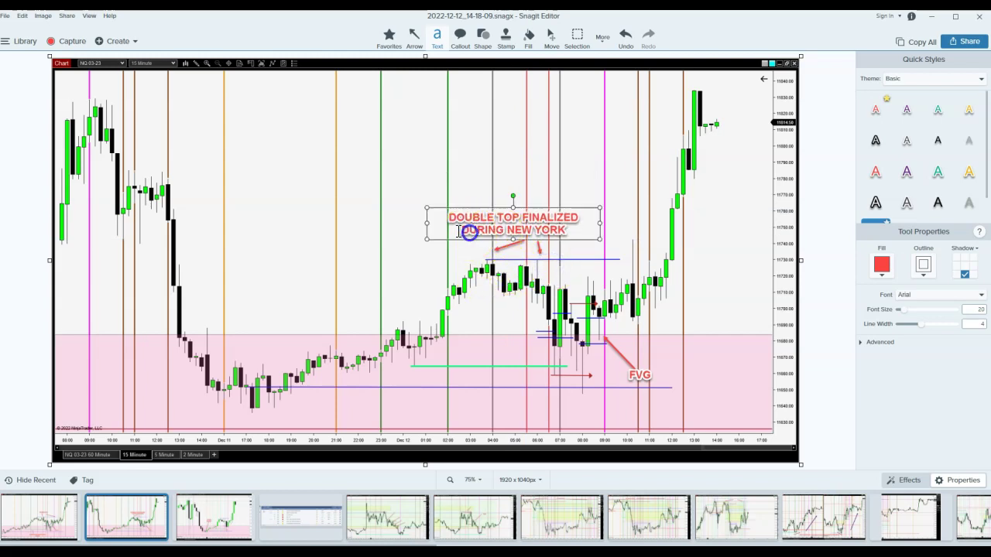
click(465, 229)
drag(542, 229, 465, 229)
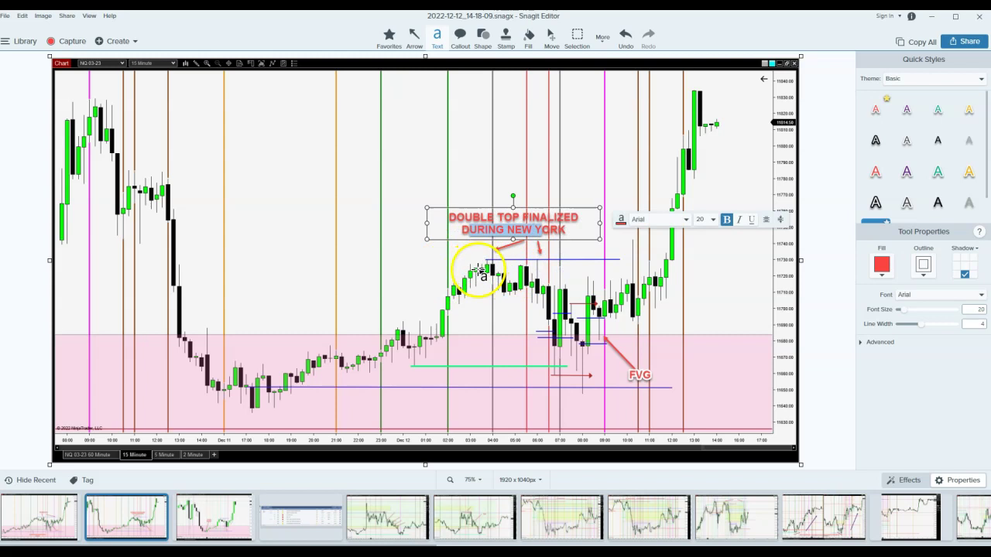
click(477, 267)
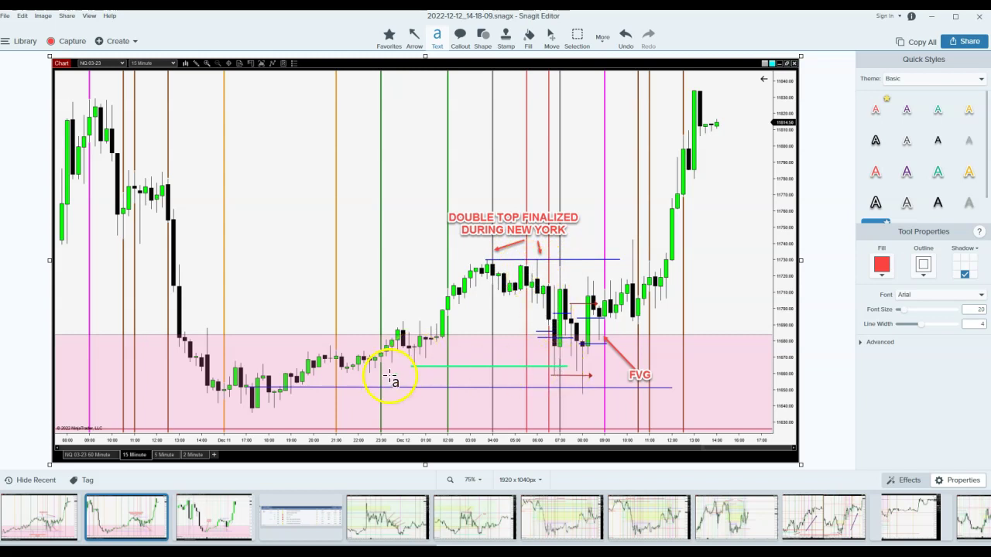
Draw a red arrow pointing to the green line's left end and place the label "TOOK OUT LONDON SESSION" just beneath it.
click(414, 37)
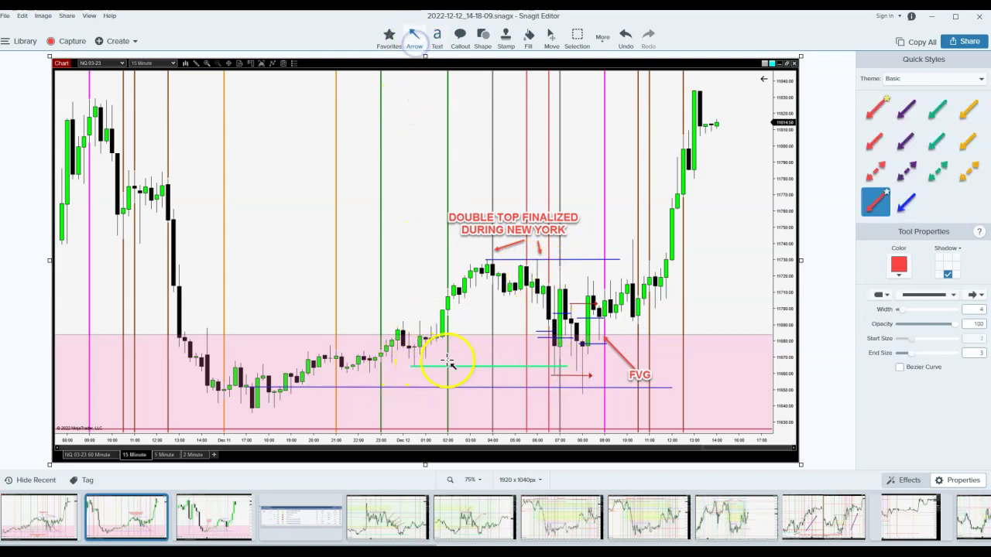
mouse_move(428, 406)
mouse_down()
mouse_move(416, 370)
mouse_move(545, 424)
mouse_up()
click(438, 36)
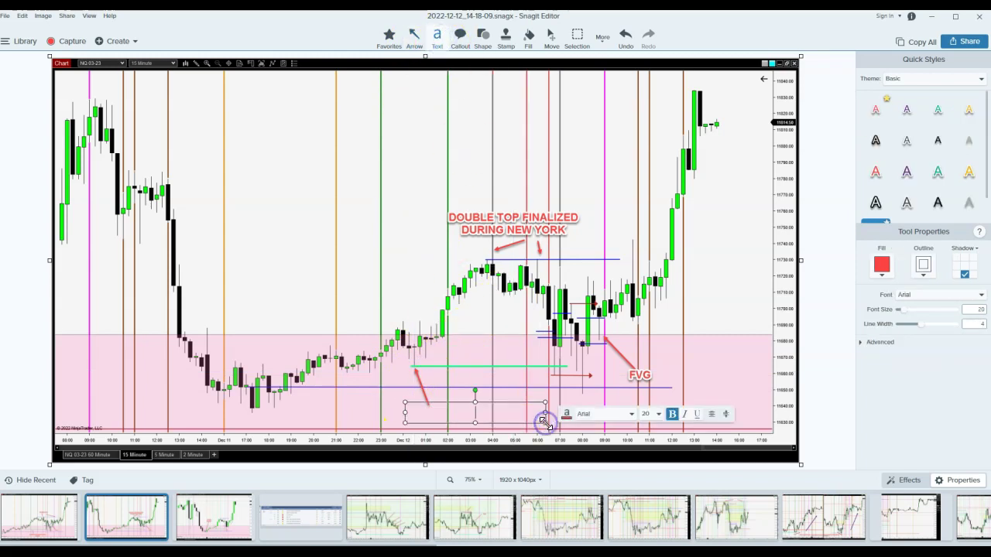
text(TOOK)
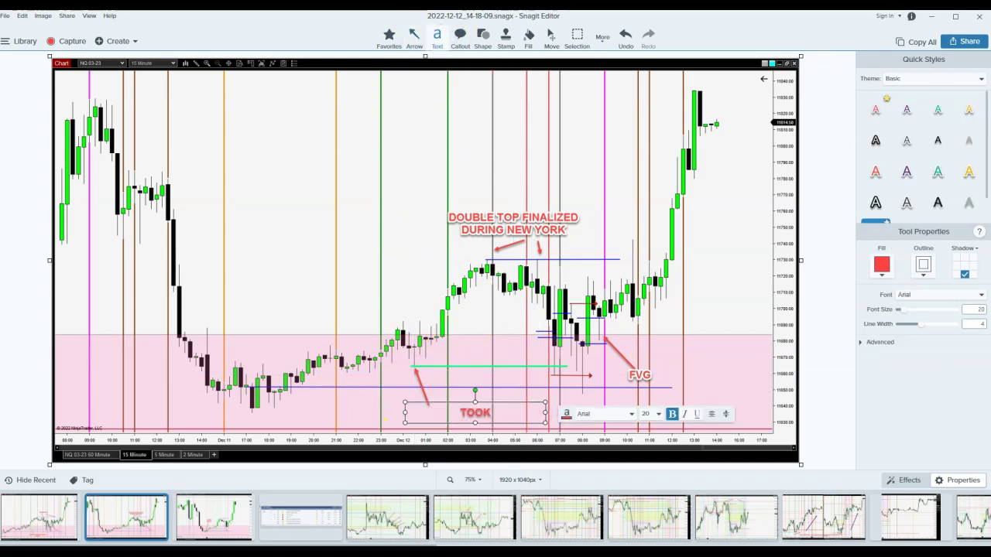
text( OUT LONDON SESS)
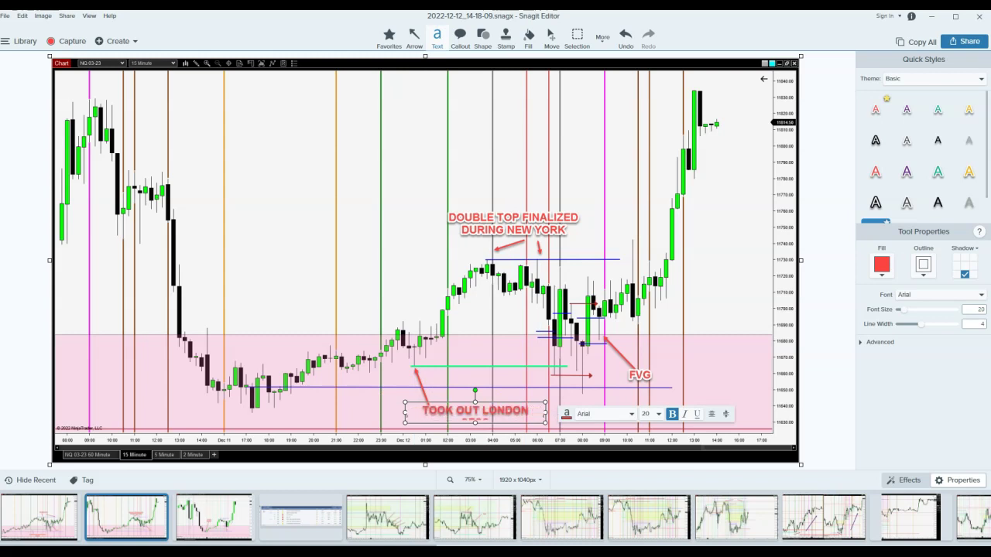
text(ION)
click(462, 318)
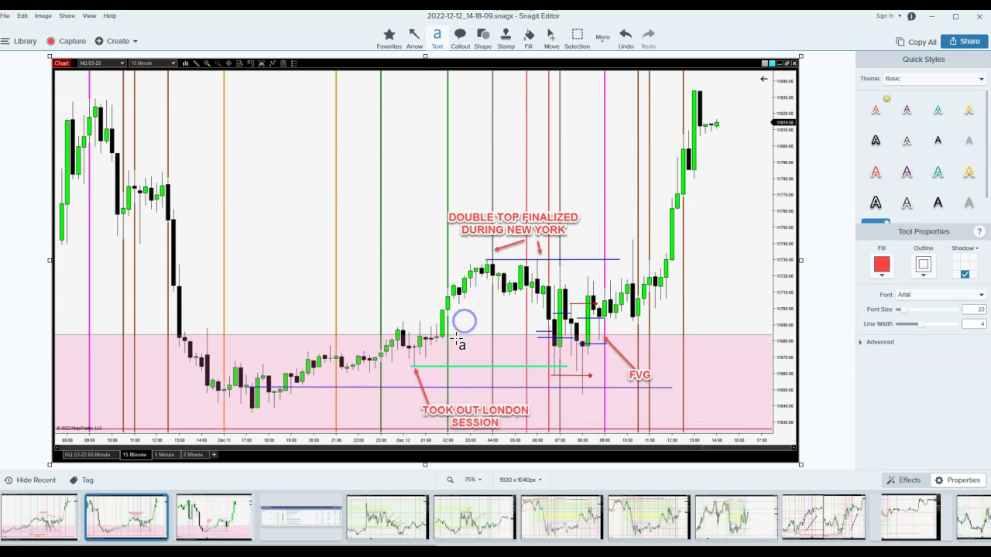
drag(507, 412, 497, 401)
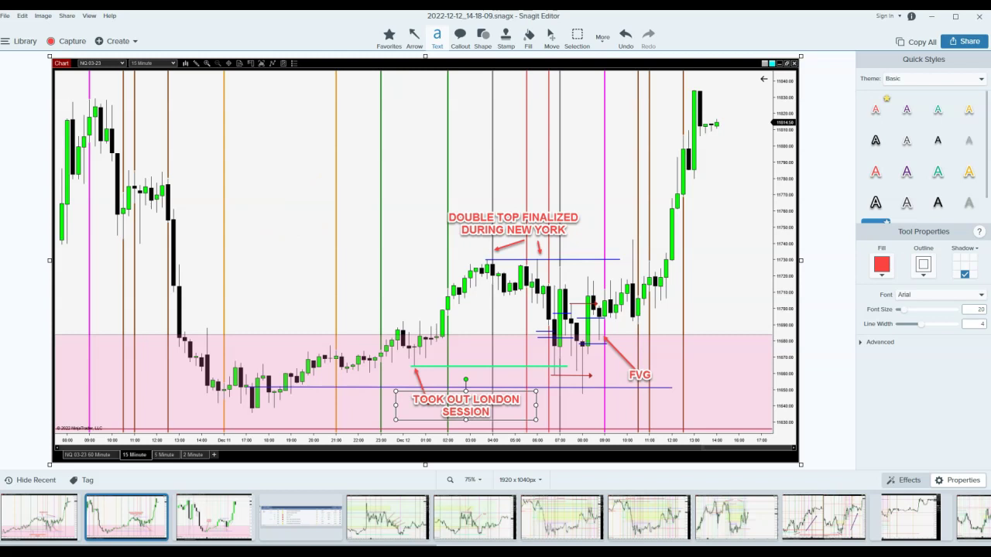
click(814, 122)
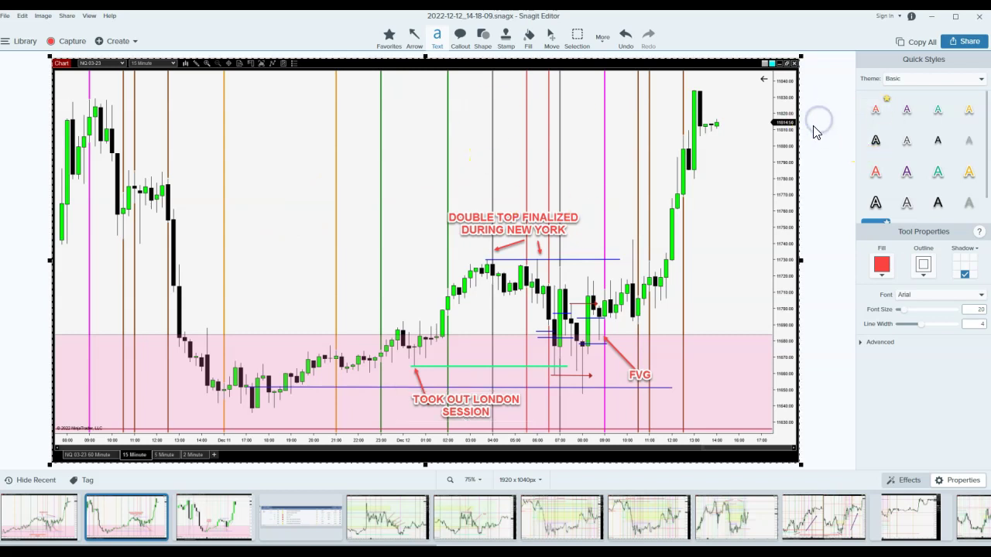
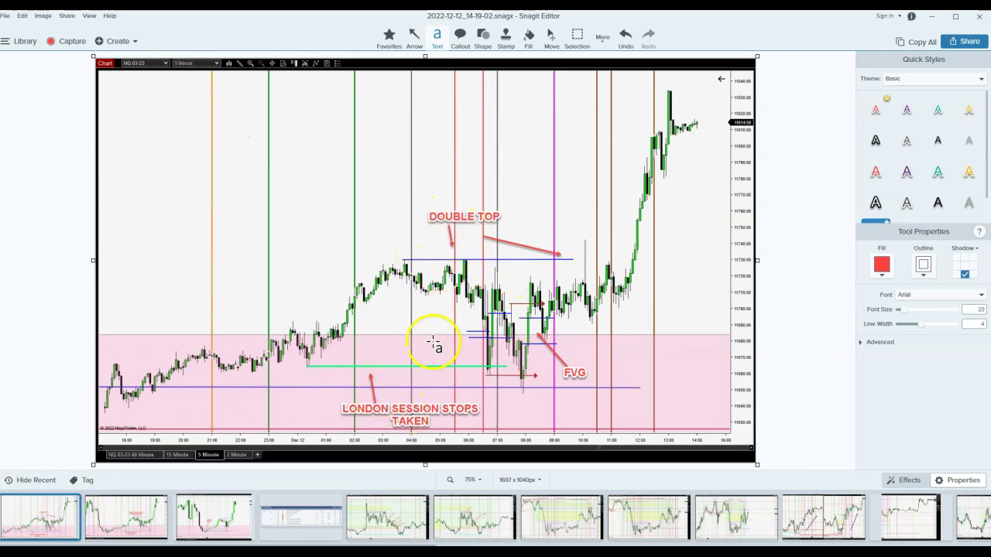
Nudge the "LONDON SESSION STOPS TAKEN" label slightly left on the 5-minute capture, comparing it with the 15-minute capture.
drag(399, 418, 391, 415)
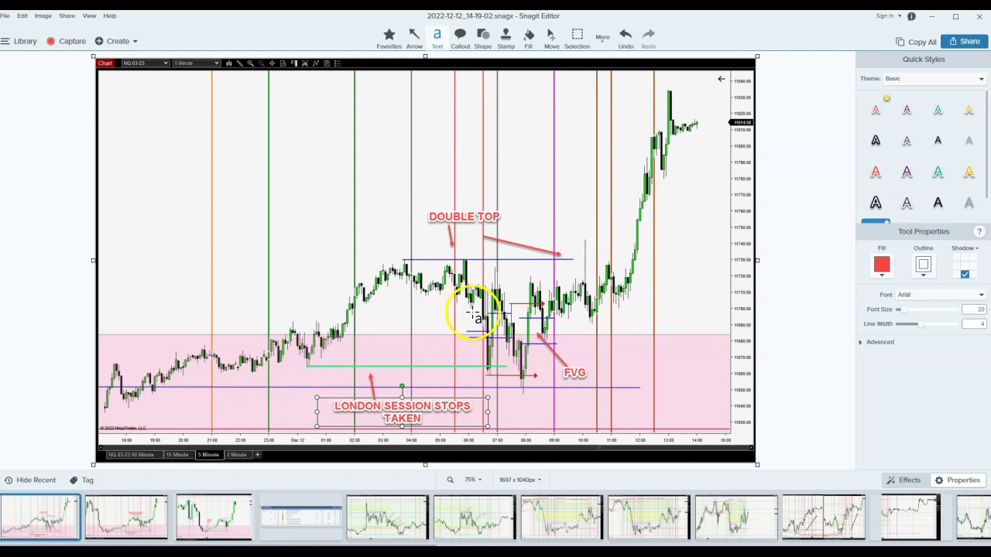
click(125, 518)
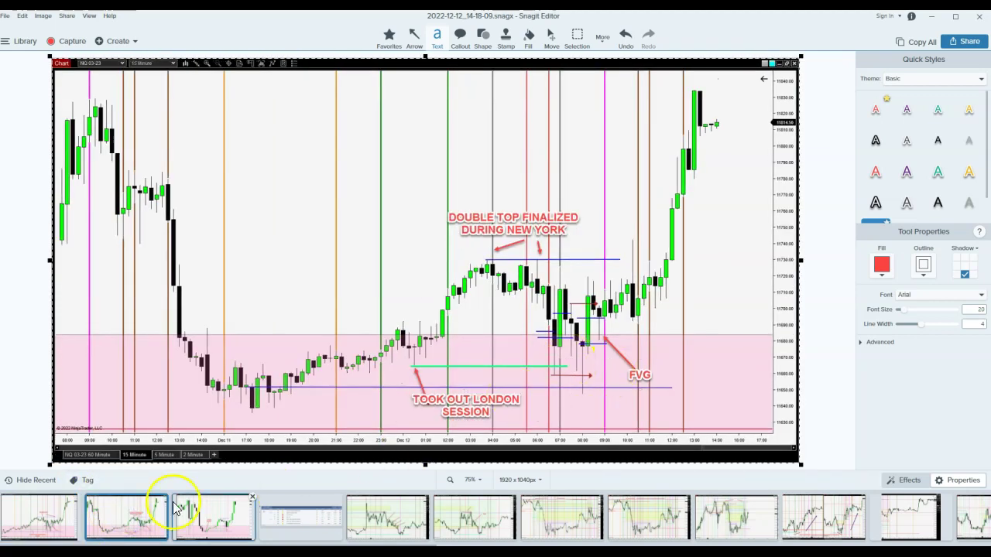
click(76, 514)
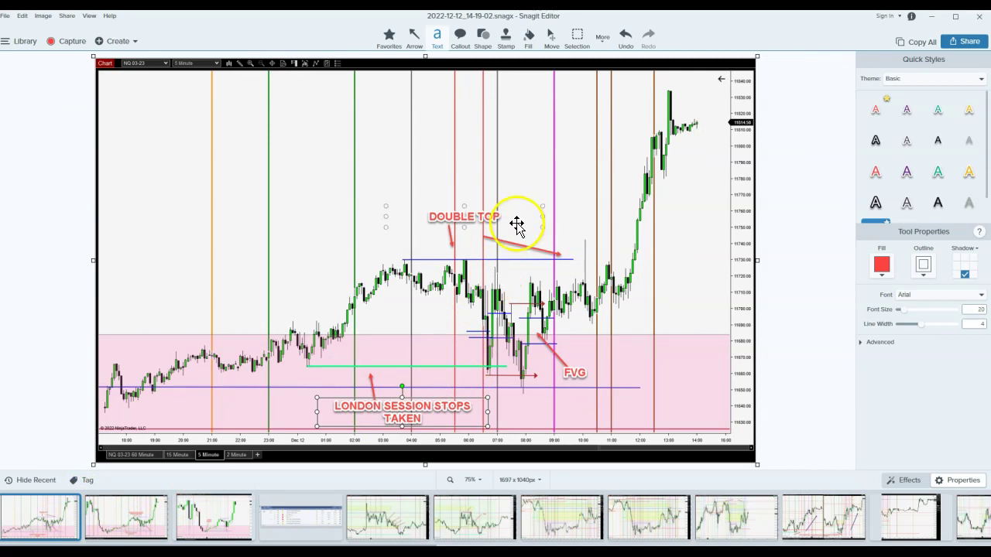
click(750, 169)
click(541, 280)
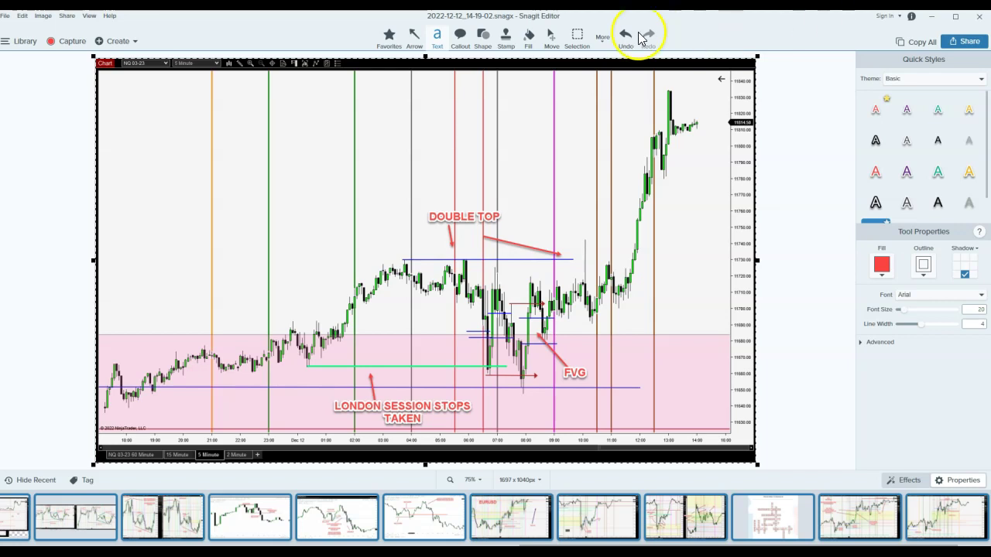
Draw a short blue horizontal line of thickness 2 beneath the late rally's pullback, at about the 11785 level.
click(604, 46)
click(582, 217)
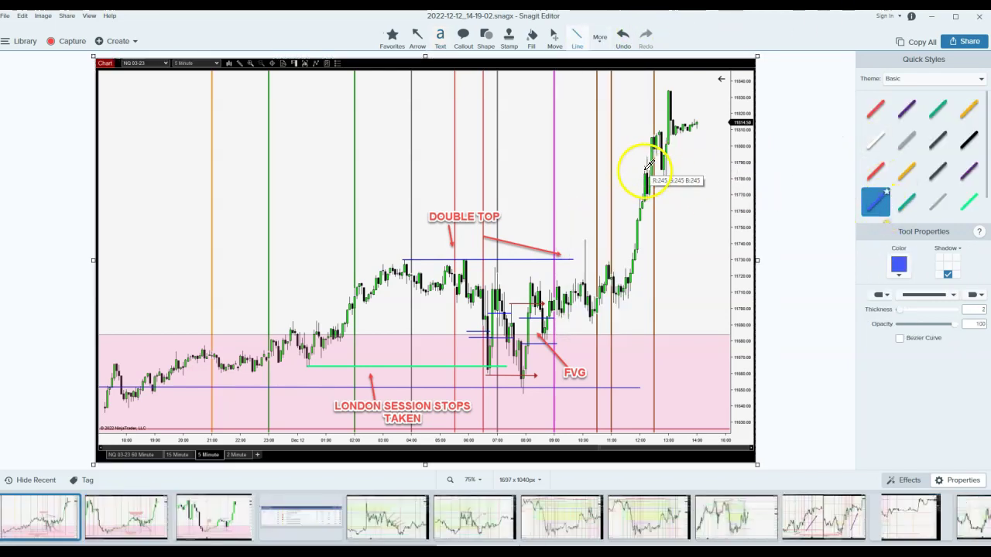
click(692, 168)
click(573, 43)
click(696, 169)
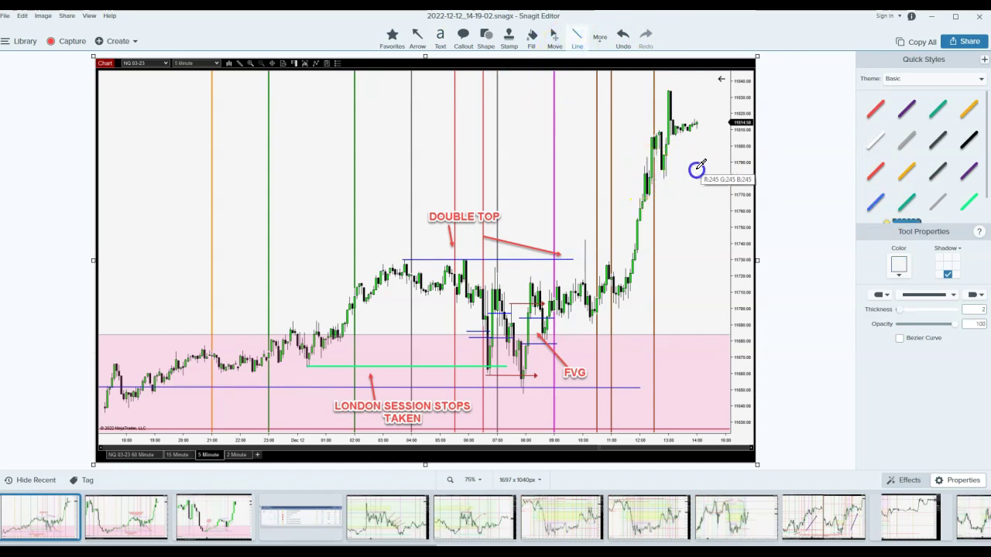
click(873, 203)
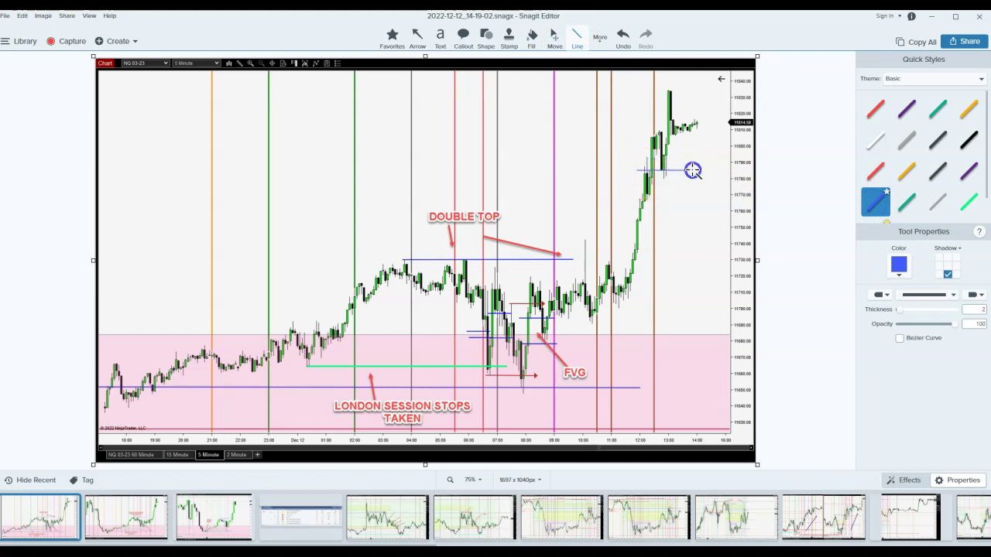
click(670, 166)
Copy the short blue line to just above the 11790 level and align both lines horizontally with the pullback candles.
key(m)
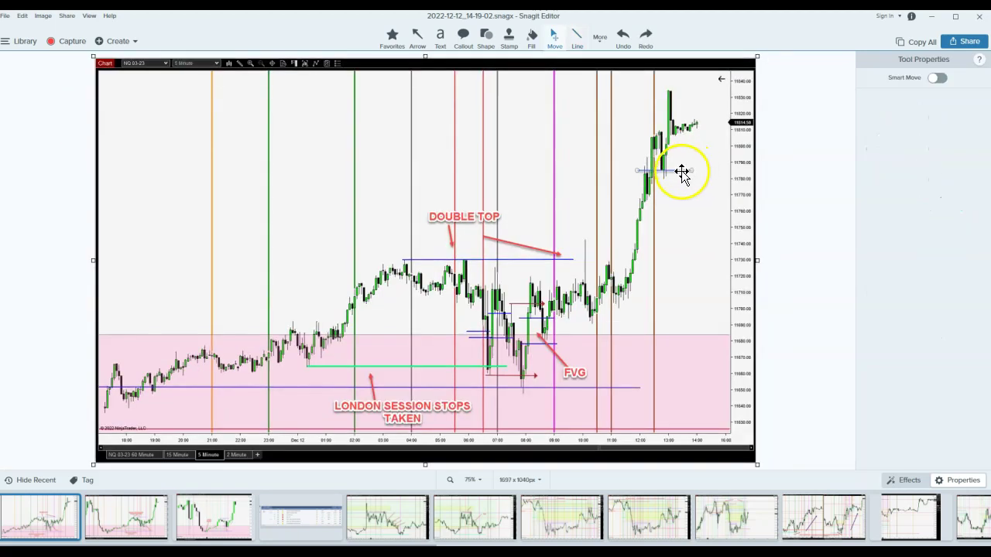
click(686, 170)
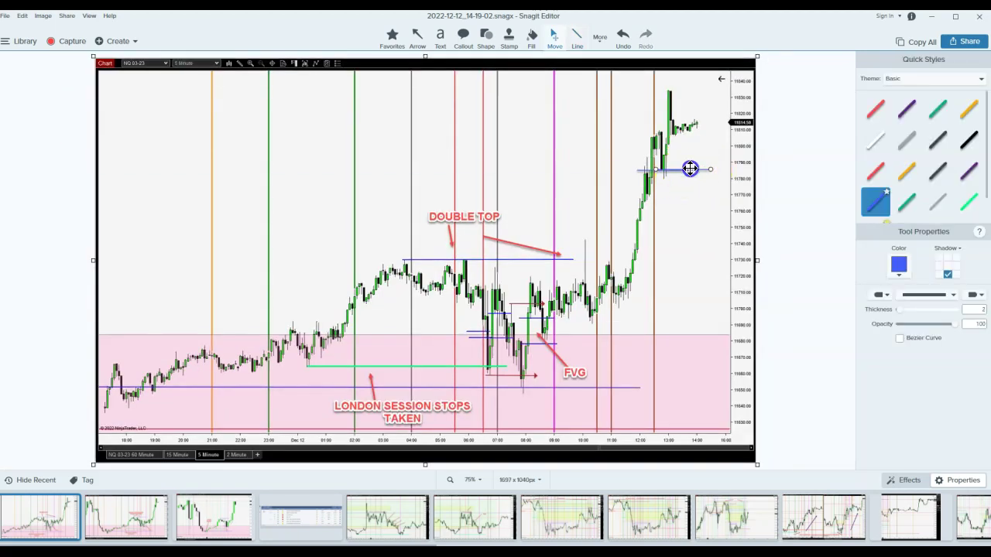
click(678, 144)
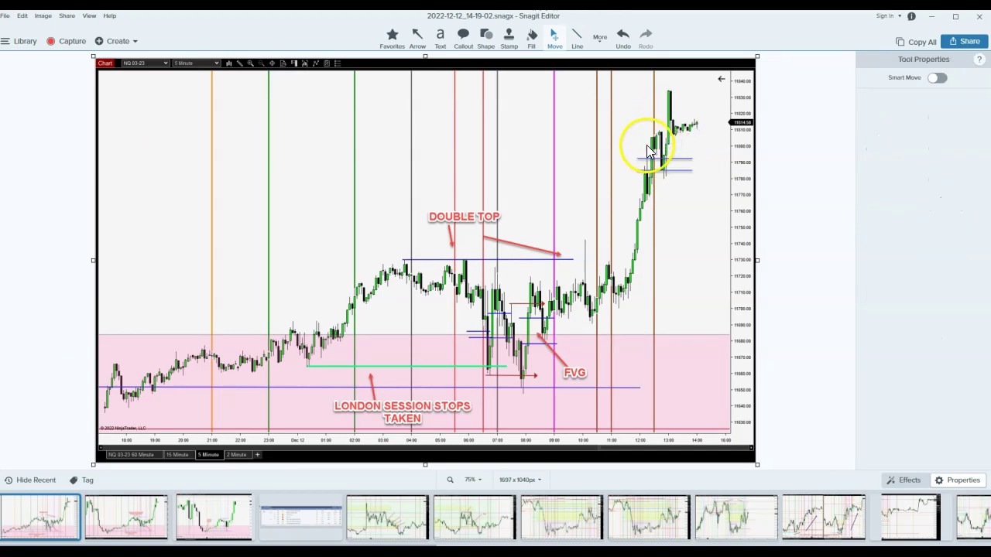
scroll(649, 145, up, 2)
mouse_move(719, 190)
mouse_down()
mouse_move(721, 199)
mouse_move(721, 186)
mouse_up()
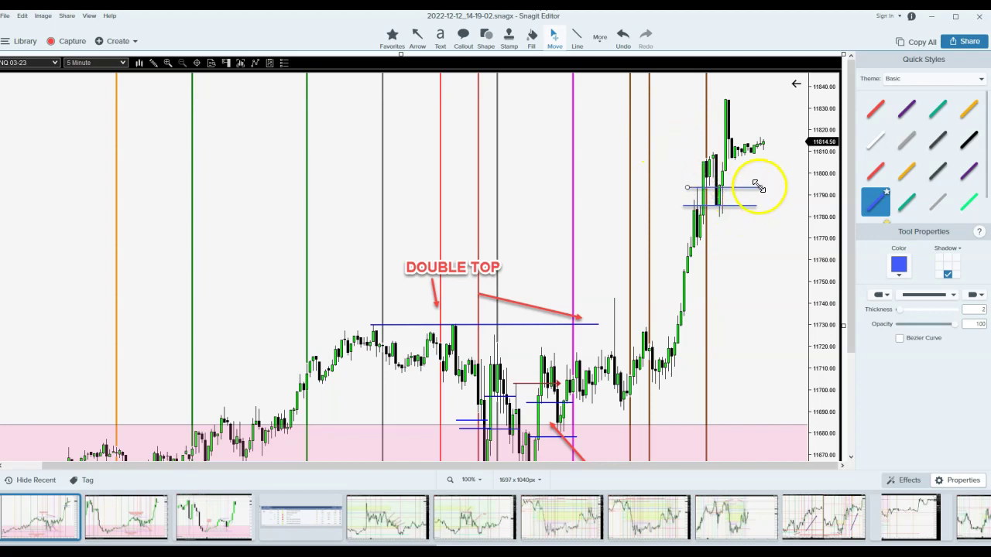
drag(710, 188, 733, 204)
click(759, 210)
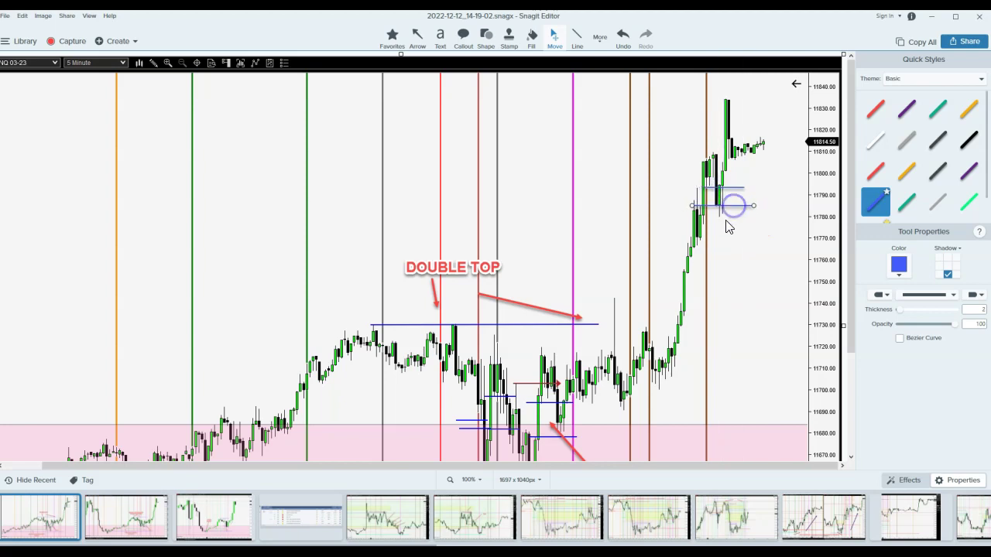
click(726, 232)
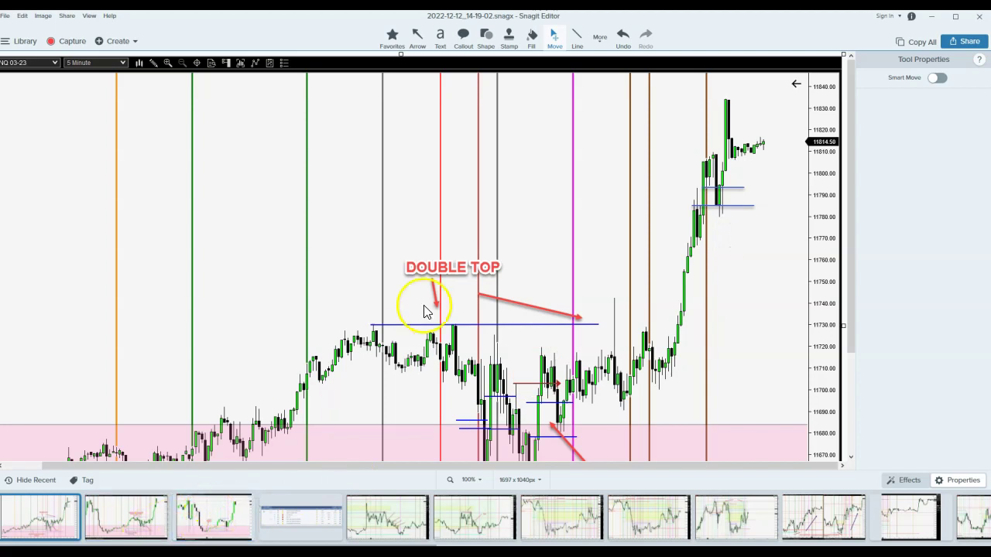
On the 60-minute capture, draw a red arrow pointing up to the green line's left end.
scroll(426, 298, down, 3)
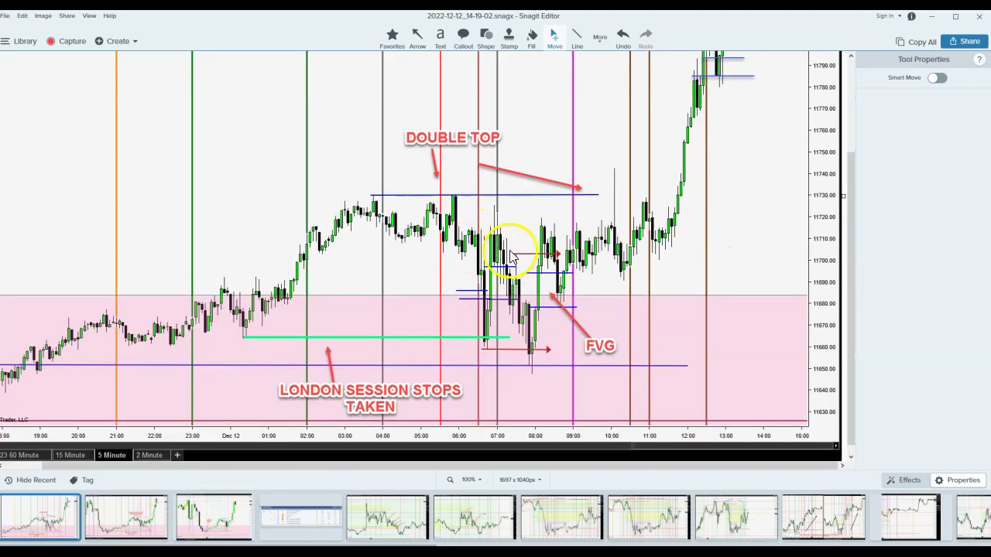
click(215, 522)
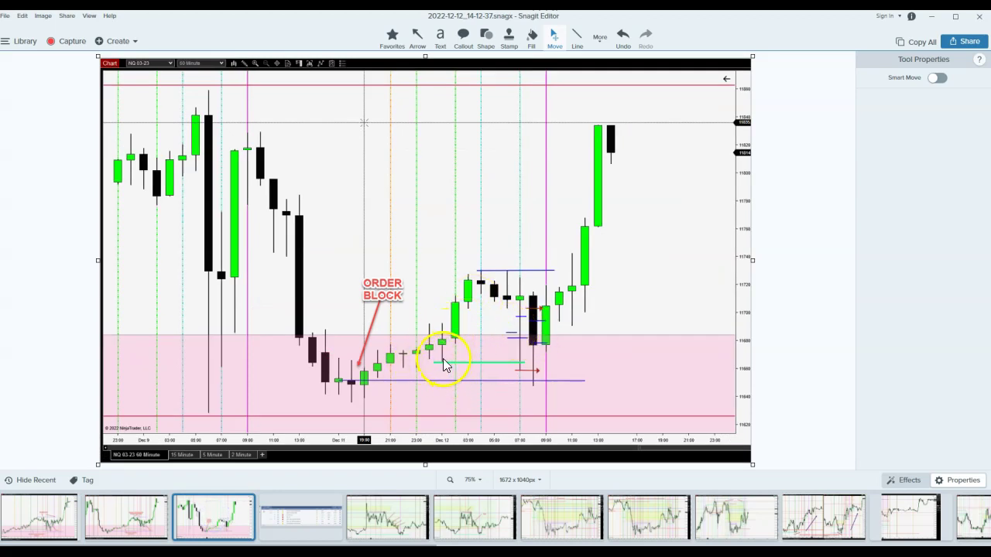
click(417, 35)
drag(472, 401, 447, 366)
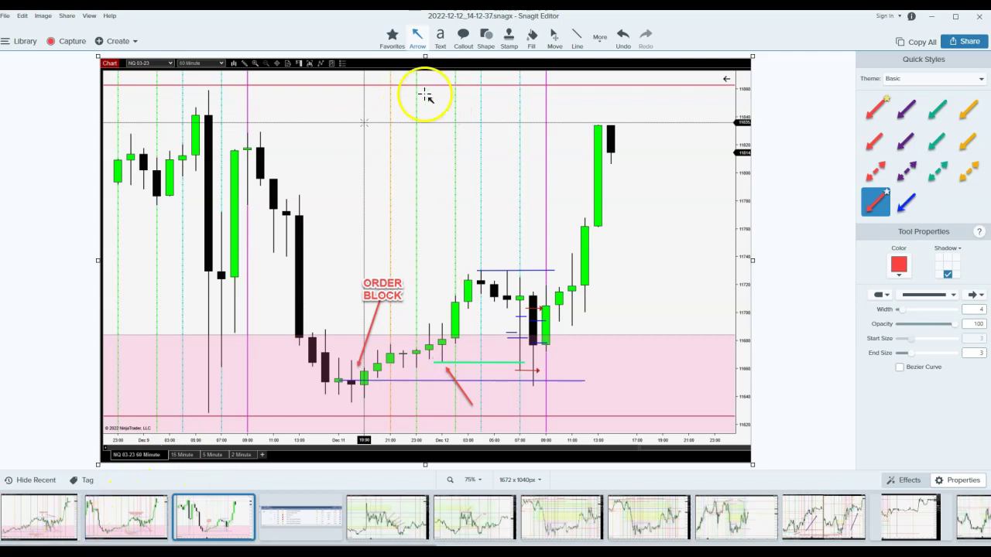
Add the text label "LONDON SESSION LOWS STOPPED OUT" beneath the red arrow at the green line.
click(439, 36)
drag(412, 382, 571, 432)
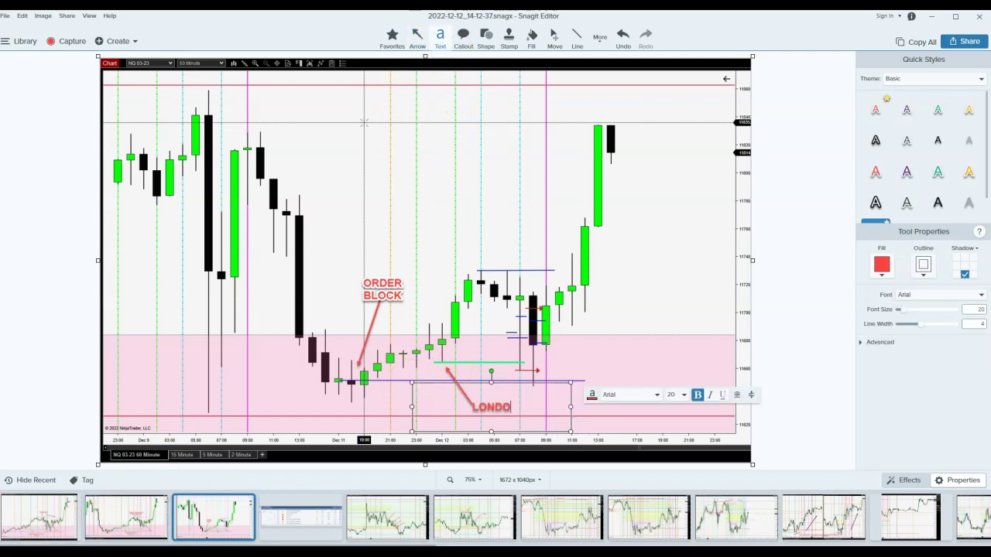
text(LONDON SESSION LOS)
key(BackSpace)
text(WS STOPPED OUT)
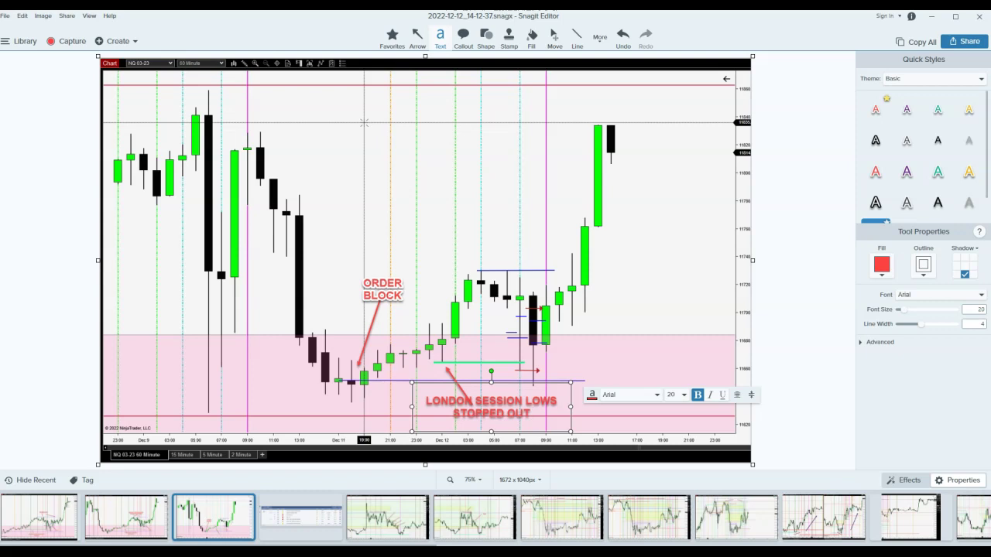
click(486, 314)
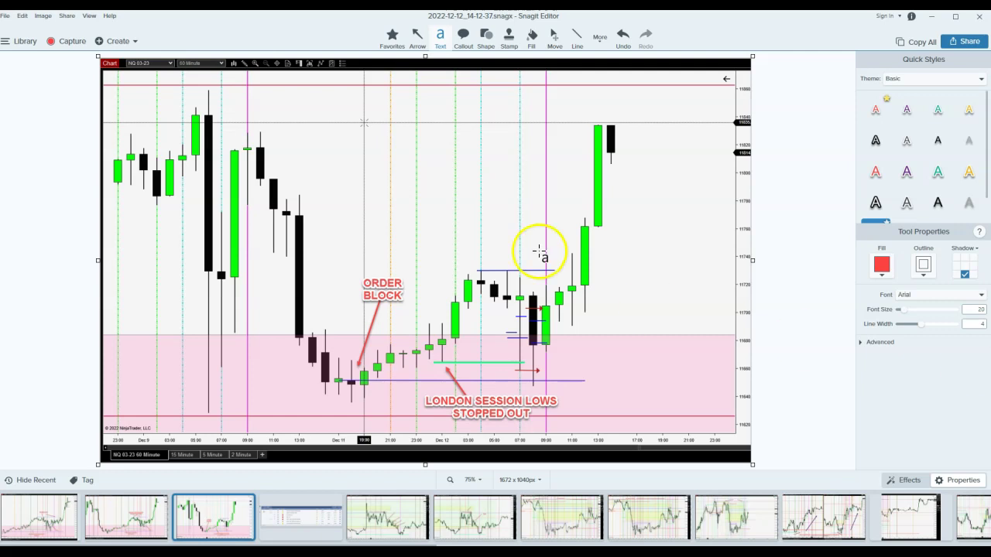
click(781, 215)
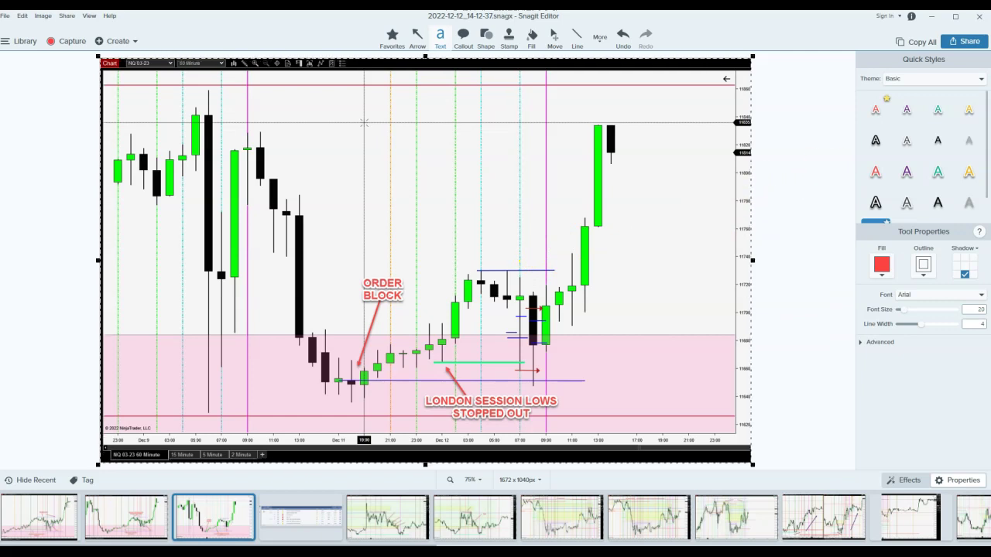
On the 5-minute capture, extend the double top level to the rally with a blue line and shift the label's longer arrow up and left.
click(124, 519)
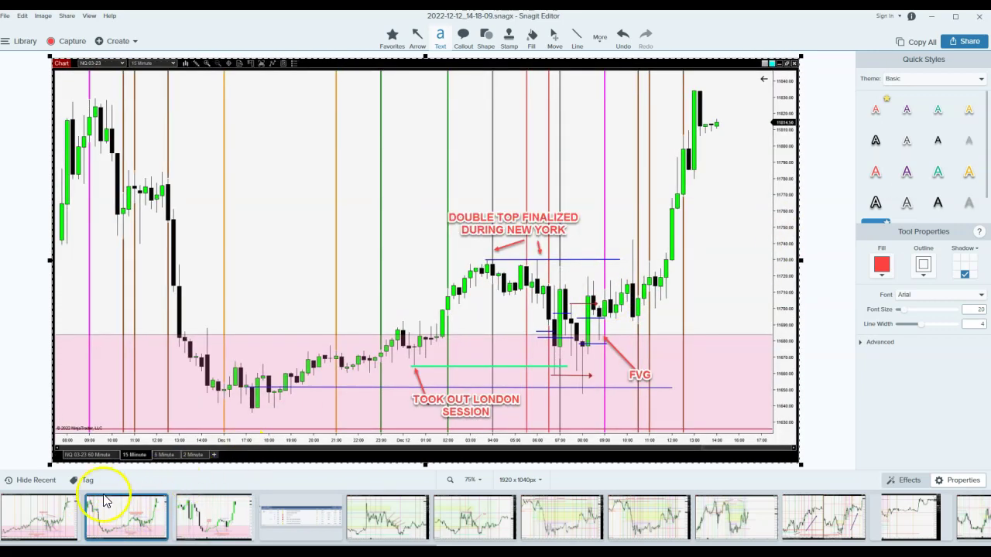
click(76, 528)
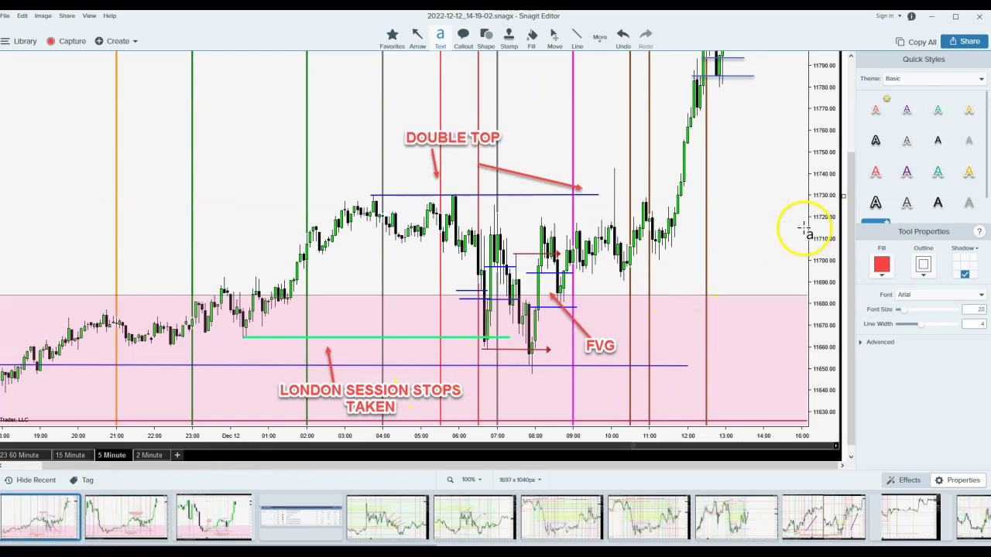
scroll(790, 224, up, 2)
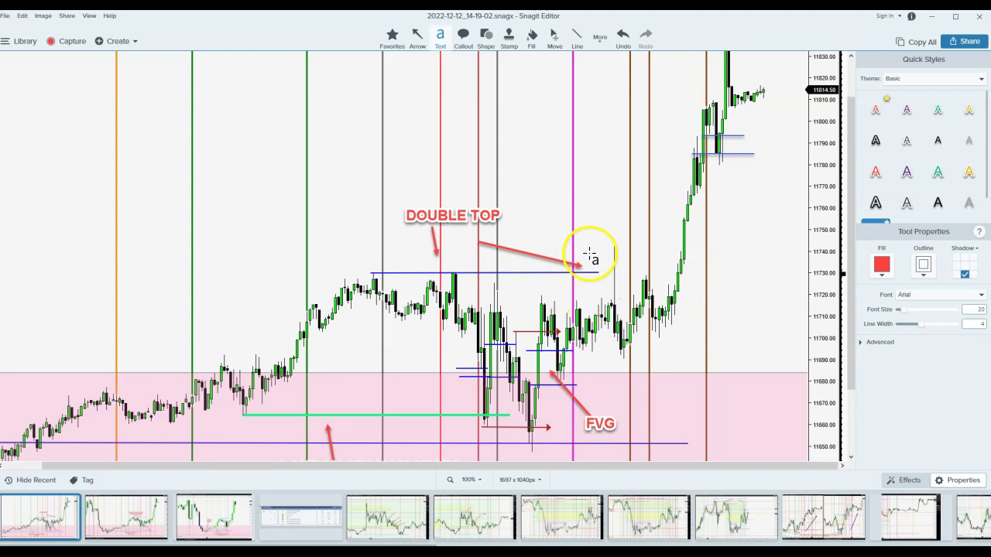
click(577, 35)
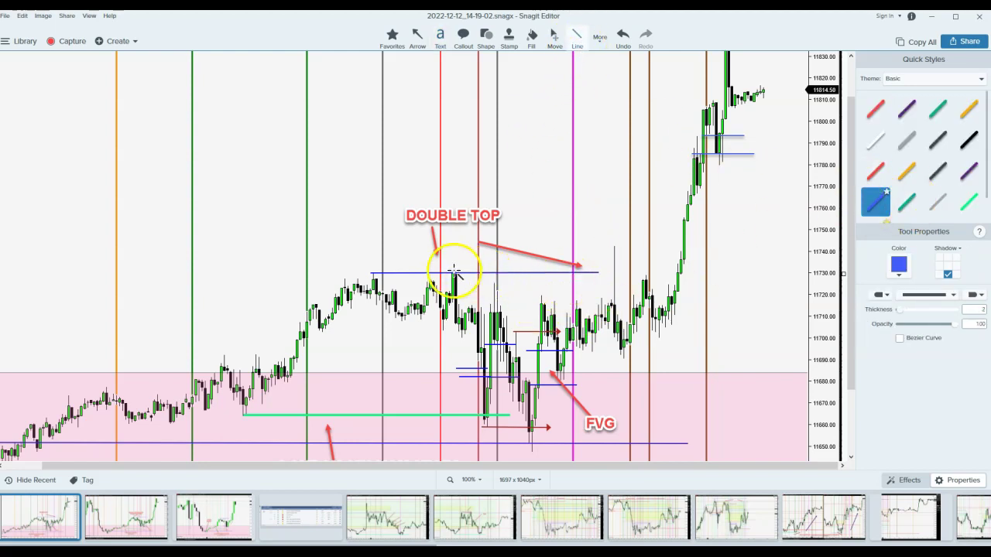
mouse_move(654, 278)
mouse_down()
mouse_move(674, 280)
mouse_move(656, 273)
mouse_up()
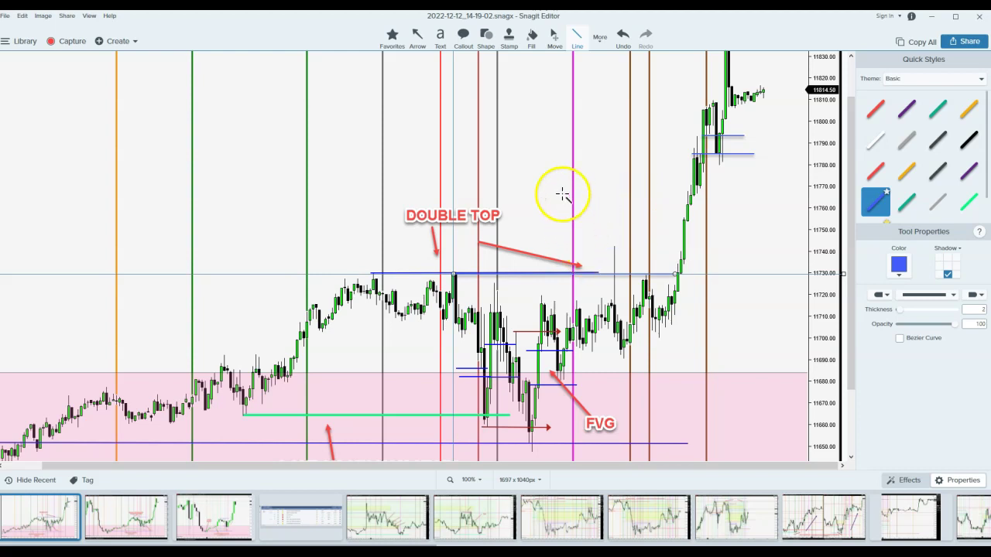
scroll(604, 181, down, 1)
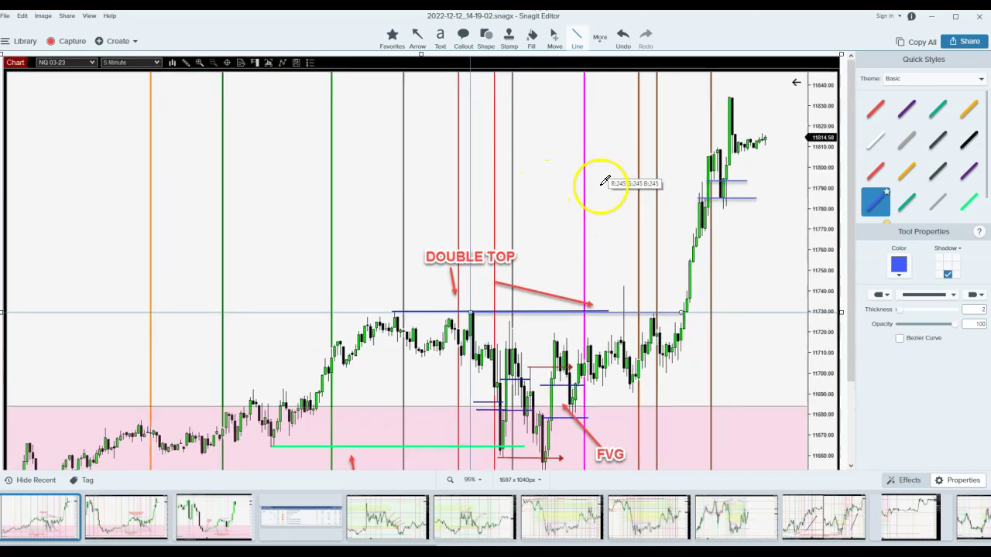
scroll(604, 181, down, 1)
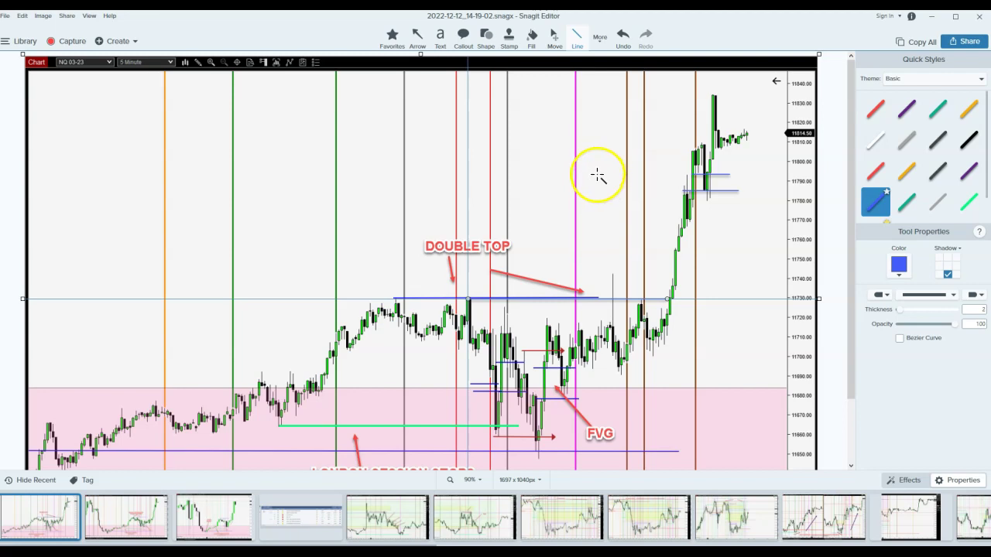
mouse_move(632, 298)
mouse_down()
mouse_move(609, 295)
mouse_move(635, 297)
mouse_up()
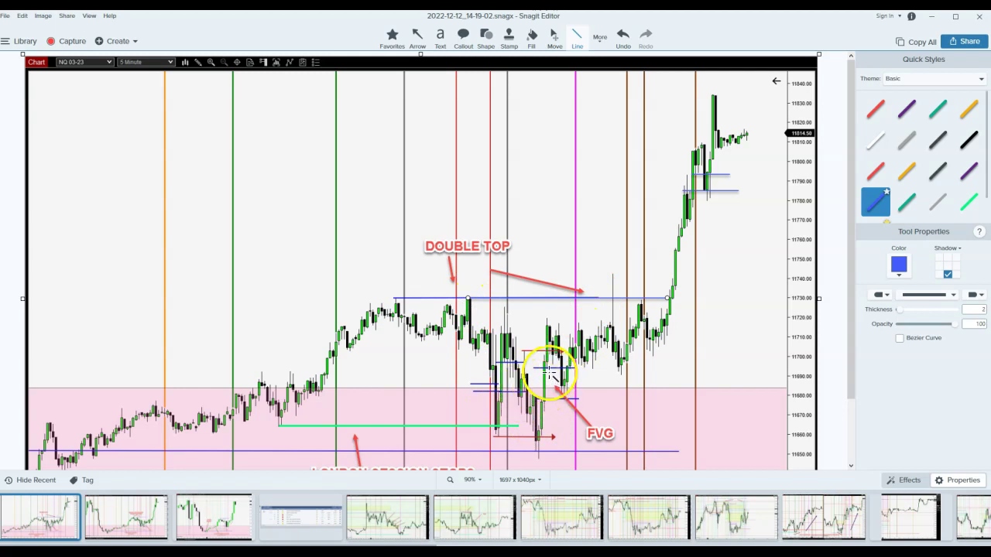
drag(571, 287, 552, 277)
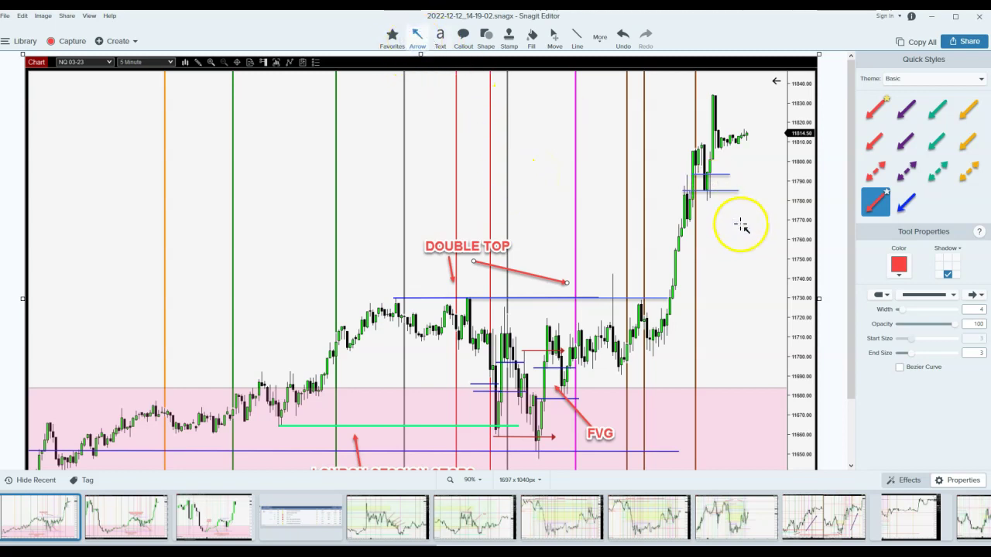
Draw a red arrow pointing to the lower blue line at the late pullback and label it "FVG".
mouse_move(730, 228)
mouse_down()
mouse_move(727, 200)
mouse_move(715, 188)
mouse_move(699, 203)
mouse_move(698, 192)
mouse_move(781, 250)
mouse_up()
click(440, 39)
text(FVG)
key(Escape)
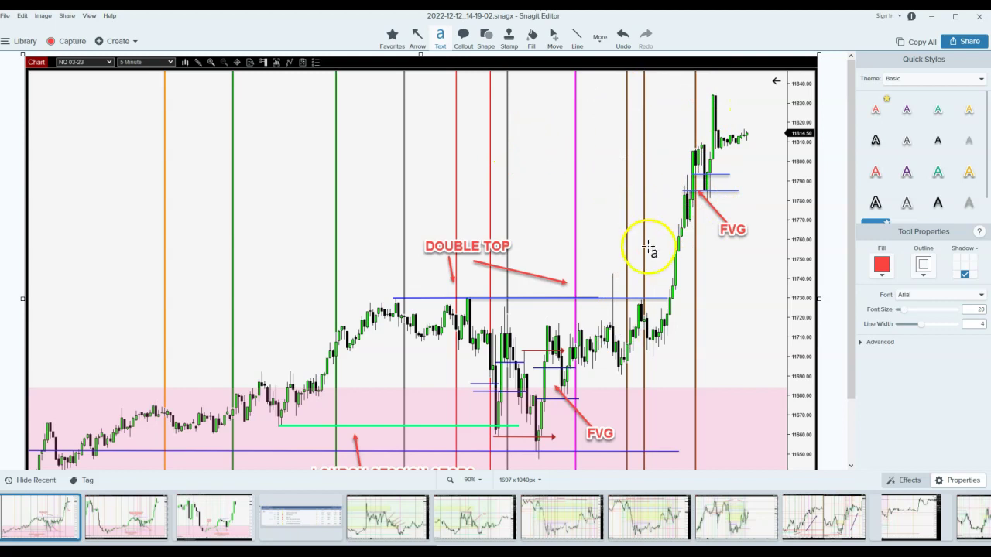
Add the text label "NEW YORK SESSION" high on the chart between the two grey vertical lines.
drag(407, 104, 520, 136)
text(NEW YORK SESSIO)
key(BackSpace)
key(BackSpace)
key(BackSpace)
text(SION)
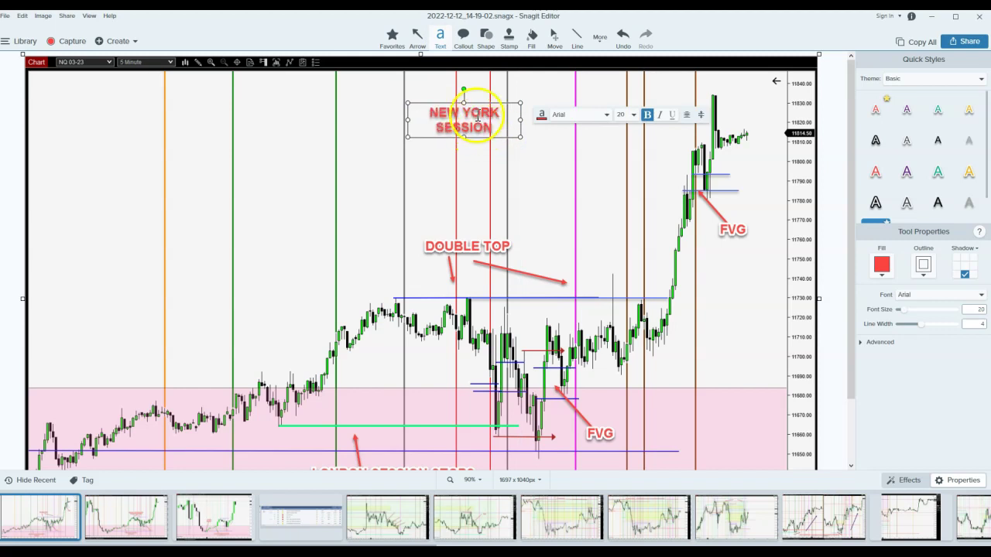
Copy the "NEW YORK SESSION" label to between the two green vertical lines and change its text to "LONDON SESSION".
drag(482, 122, 297, 136)
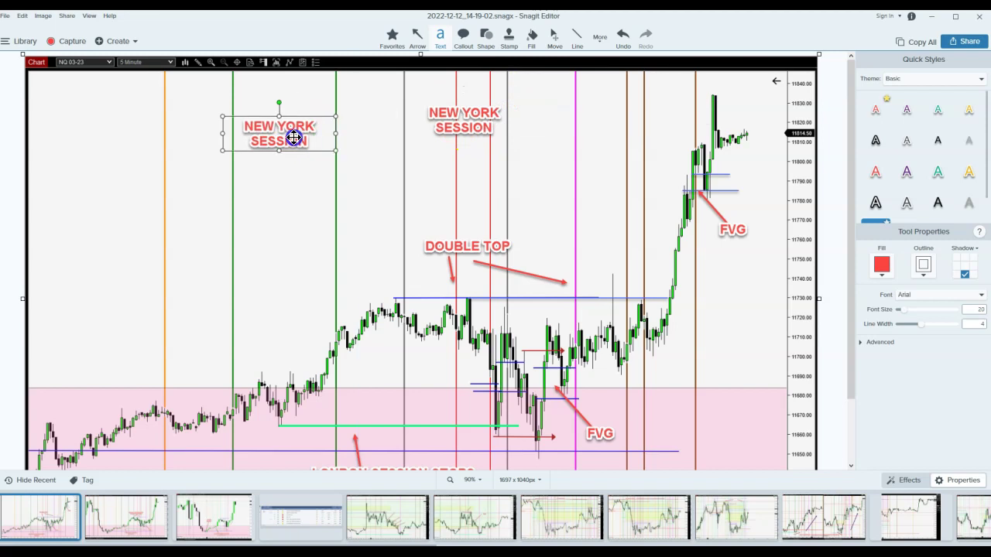
double_click(285, 139)
triple_click(260, 130)
text(LONDON S)
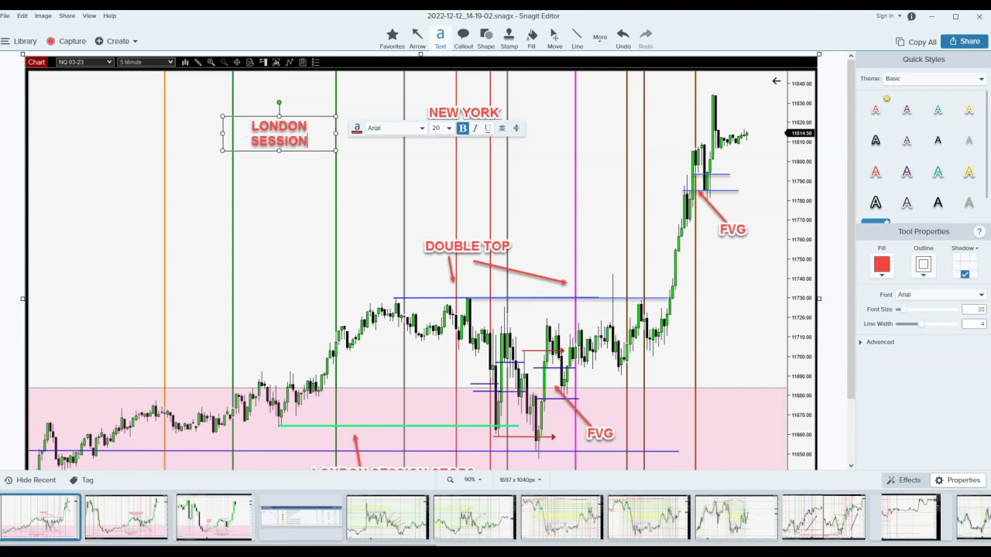
click(328, 176)
Copy the "LONDON SESSION" label to the upper area around the brown vertical lines and change its text to "NEW YORK PM SESSION".
drag(319, 130, 649, 102)
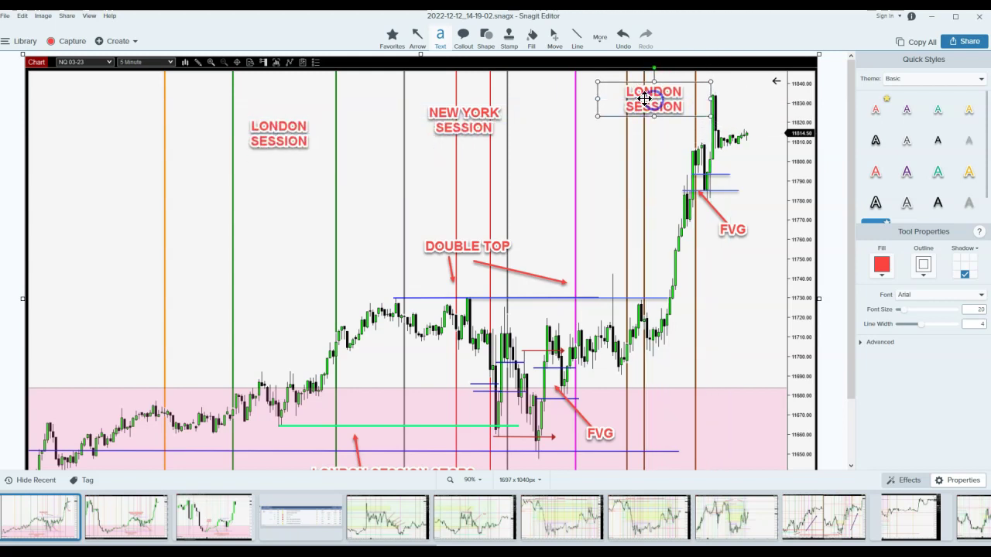
click(647, 97)
double_click(649, 92)
text(N)
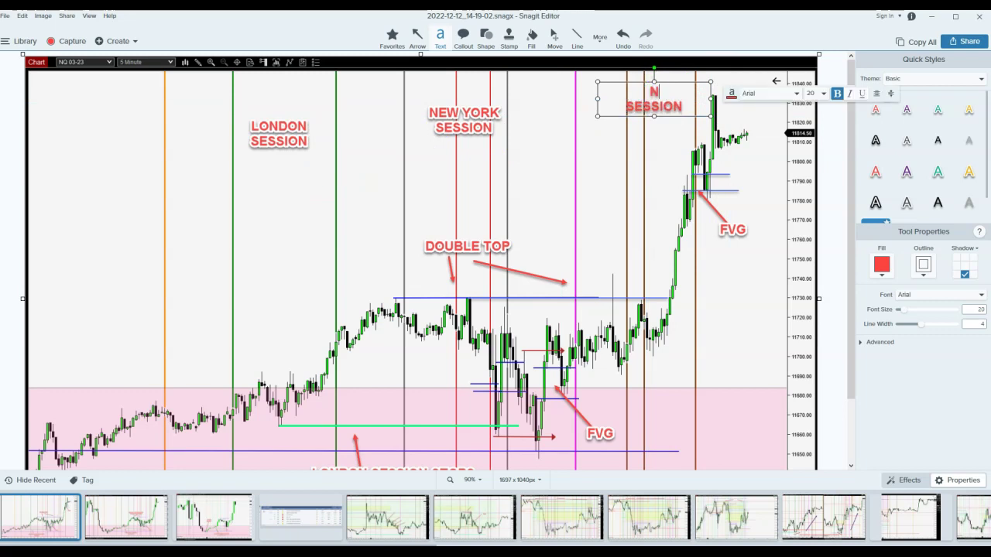
text(EW YORK)
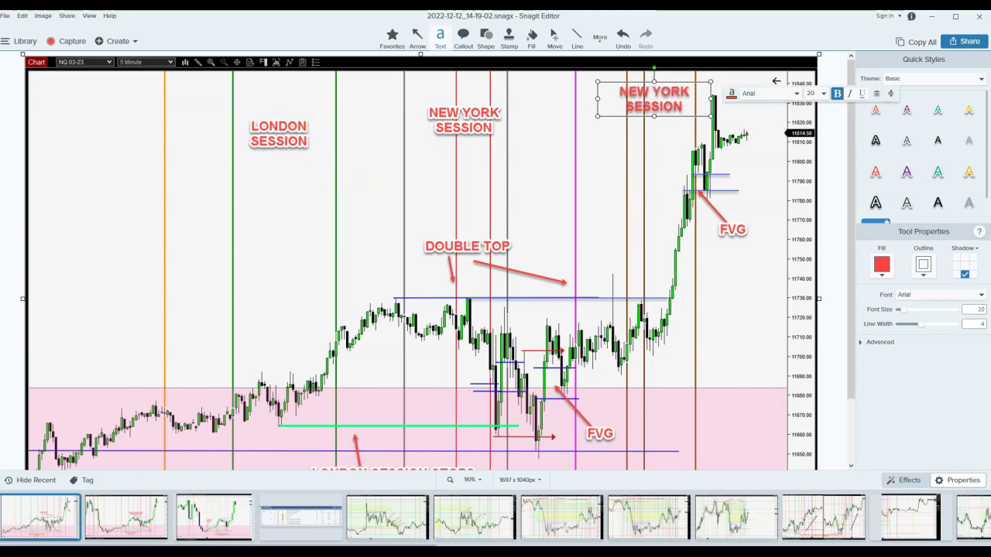
text( PM)
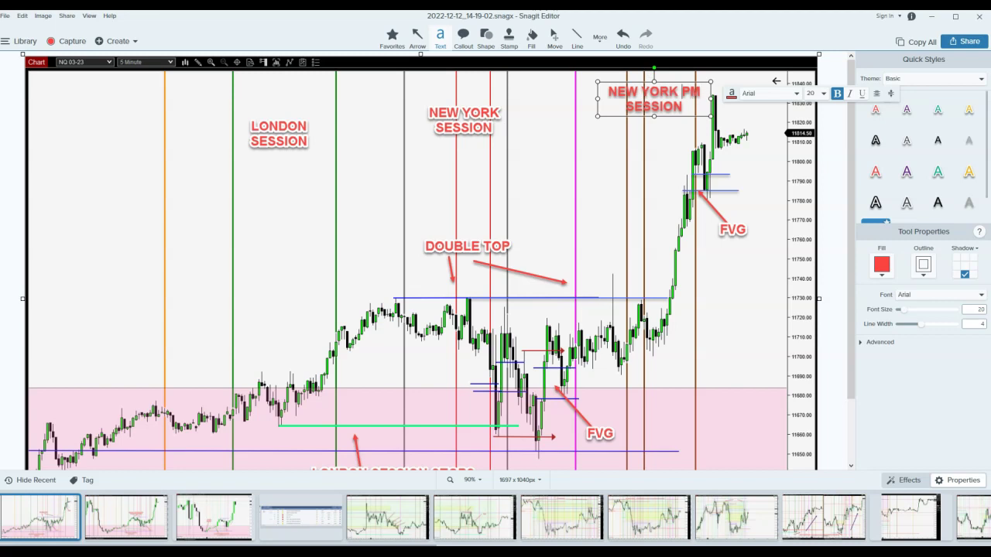
Put "PM" on its own line, heighten the text box to fit all three lines and centre the label high over the brown lines.
key(Return)
double_click(652, 124)
key(BackSpace)
key(BackSpace)
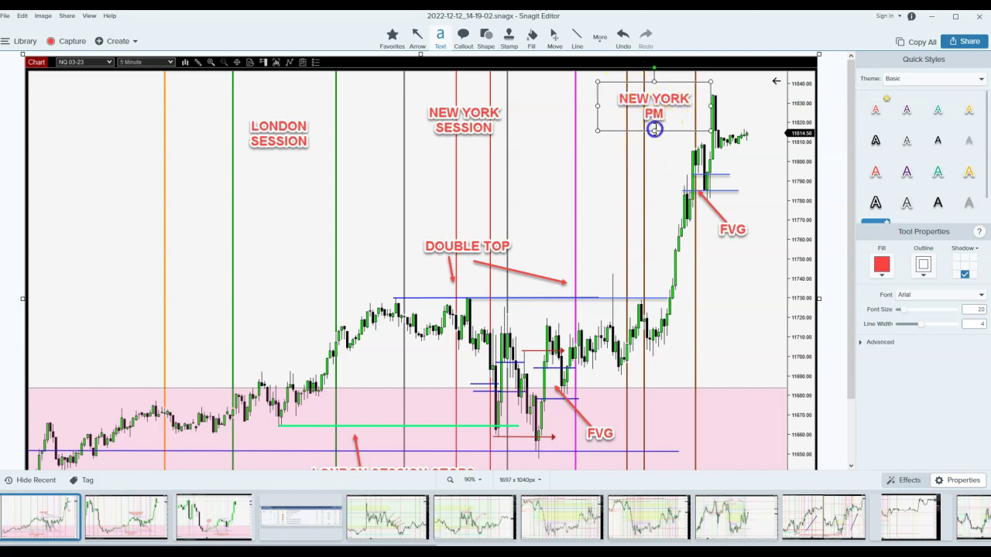
drag(654, 130, 657, 160)
drag(675, 88, 680, 75)
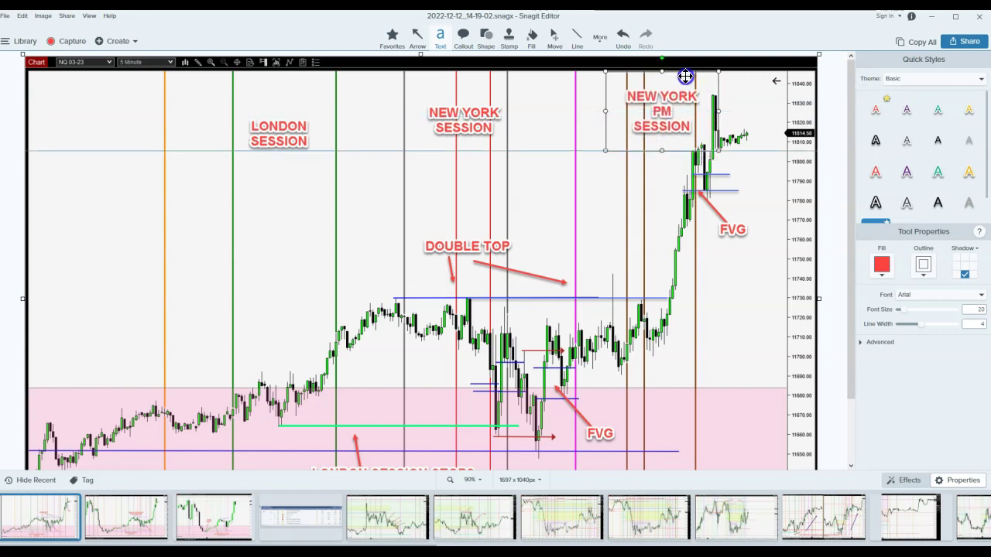
click(642, 214)
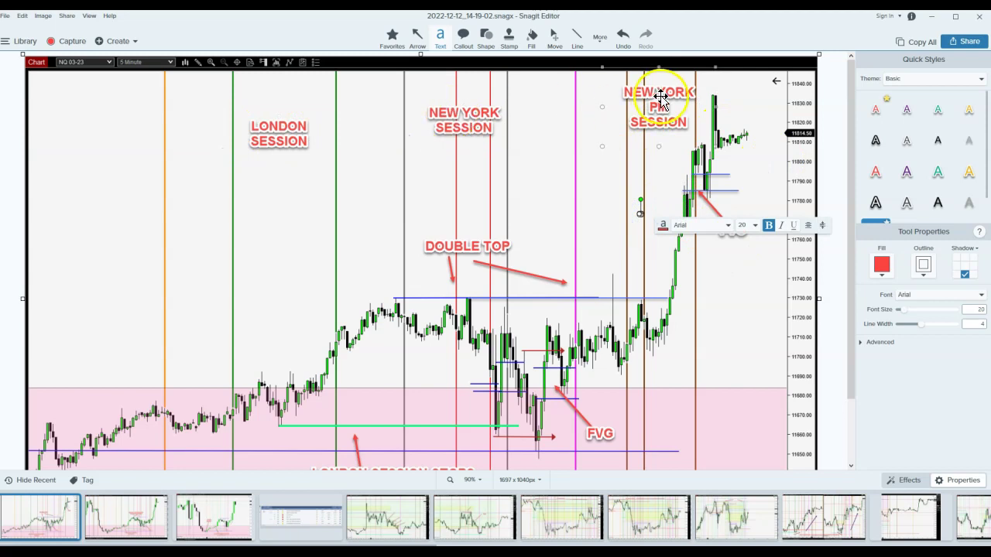
click(689, 361)
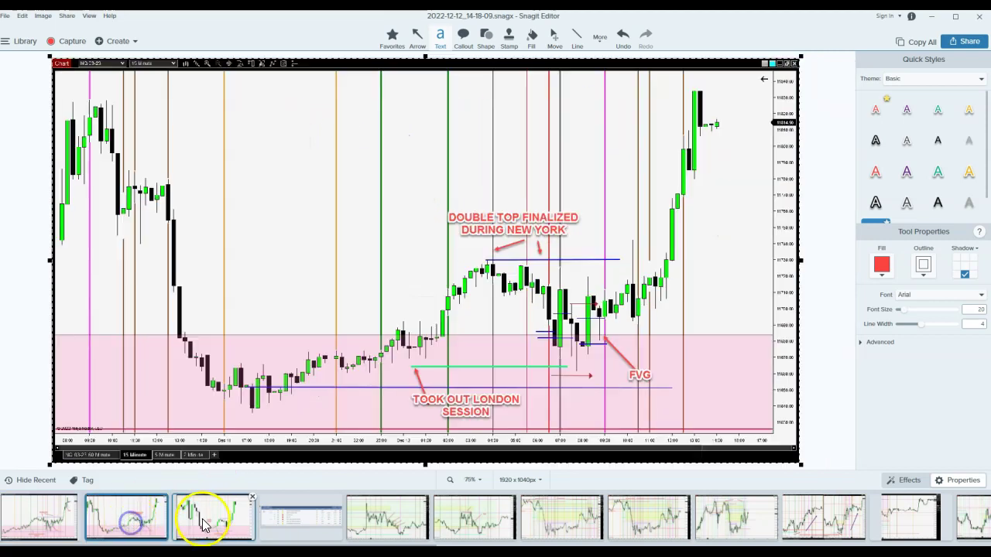
Review the other chart captures and narrow the 5-minute capture's "NEW YORK SESSION" text box to fit between the two grey vertical lines.
click(232, 523)
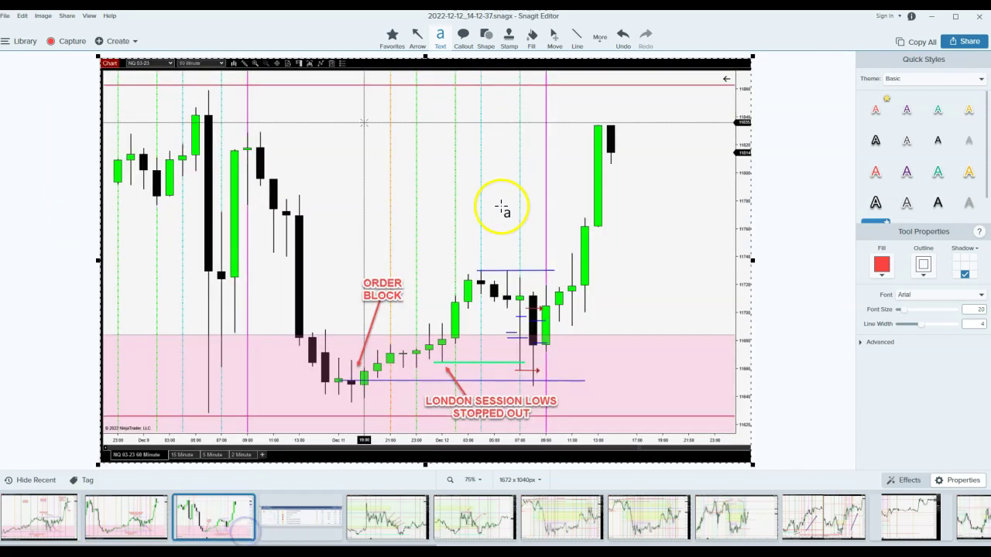
click(136, 514)
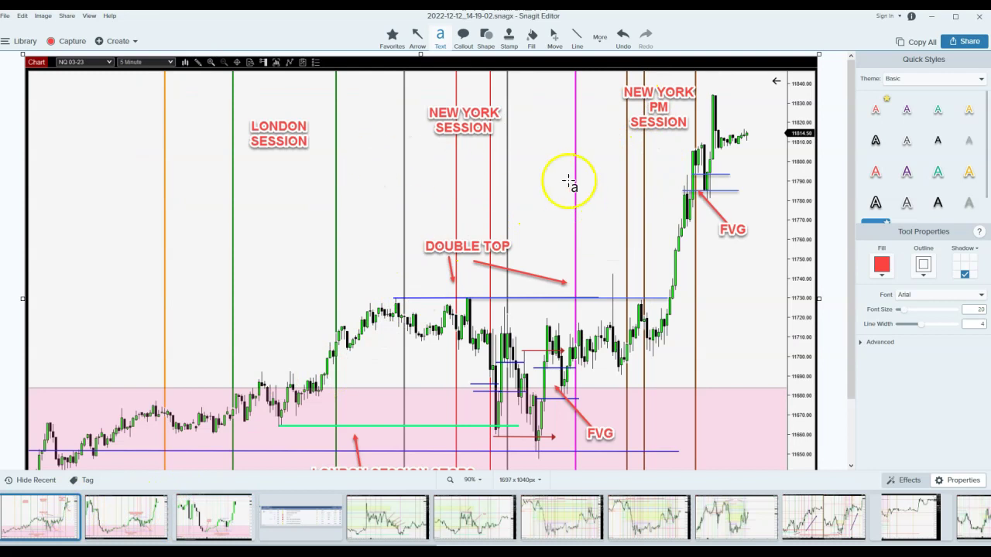
click(475, 116)
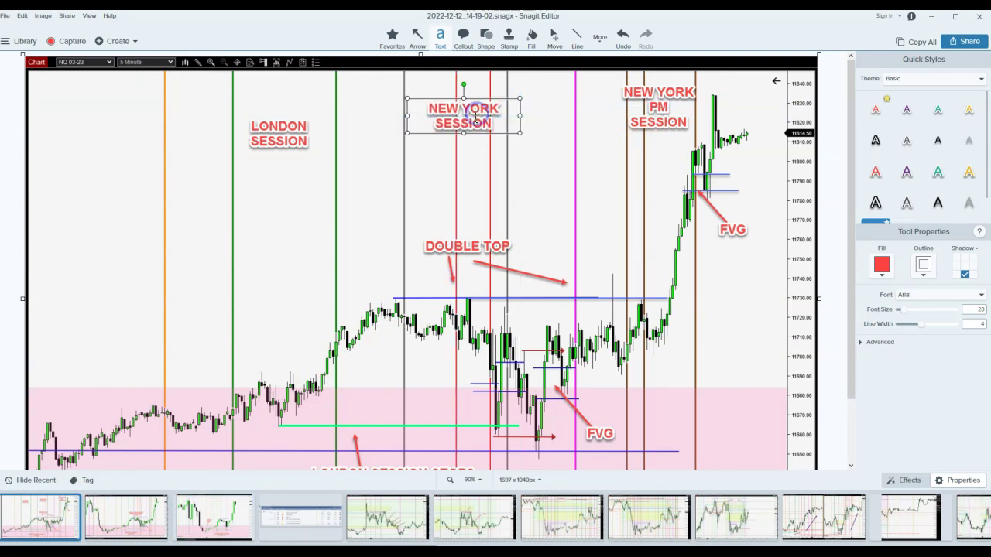
drag(518, 116, 507, 114)
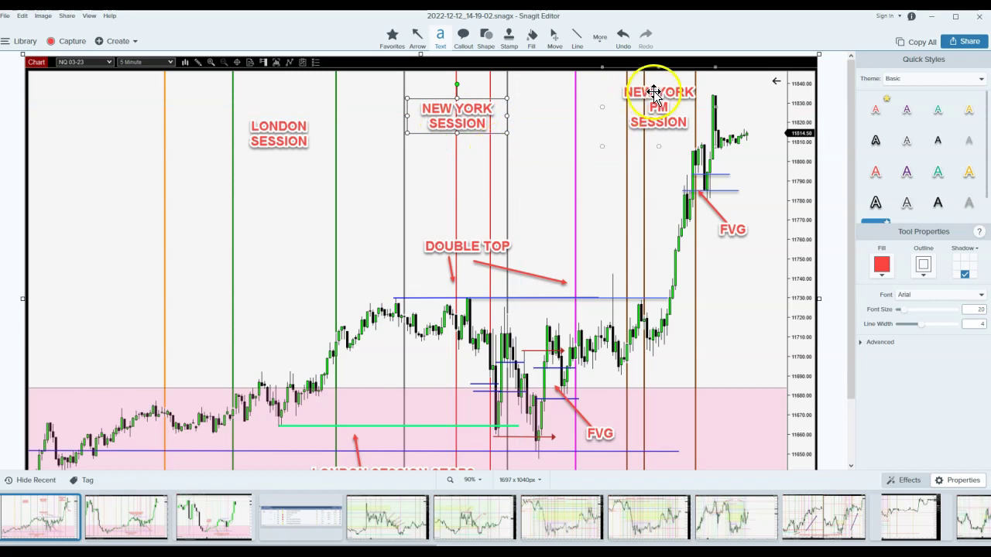
click(816, 121)
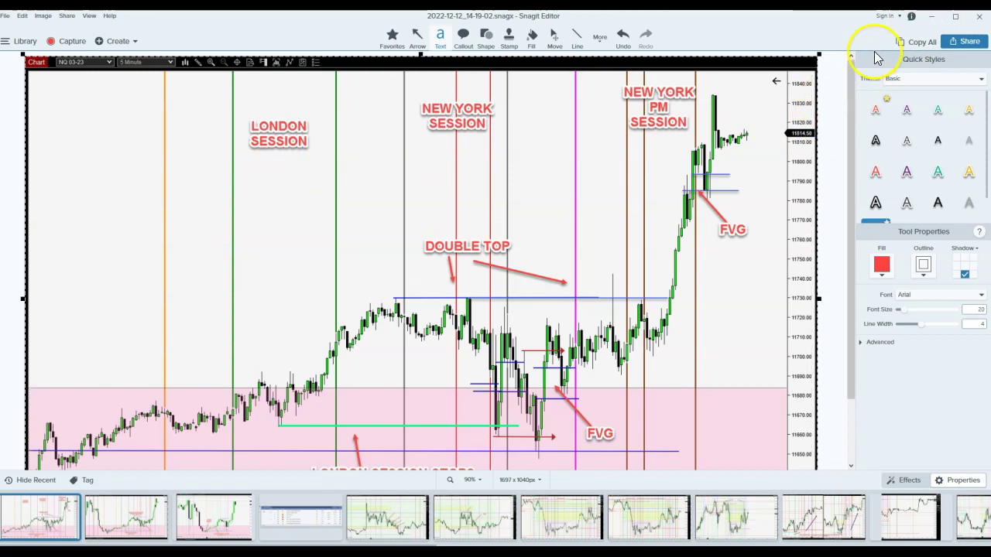
Switch to the live NinjaTrader chart and examine the NQ 03-23 price action on the 15-minute and 5-minute intervals.
click(934, 24)
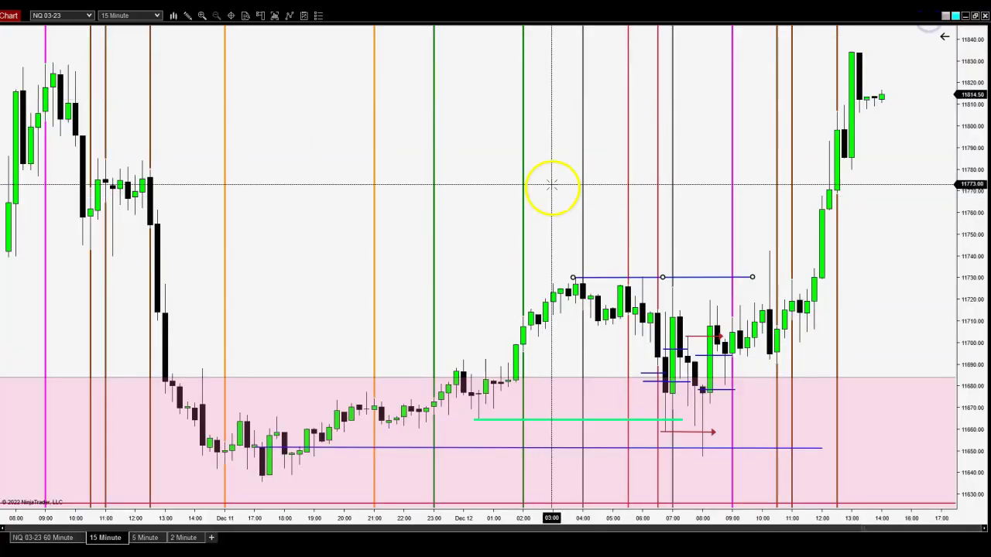
drag(551, 186, 531, 188)
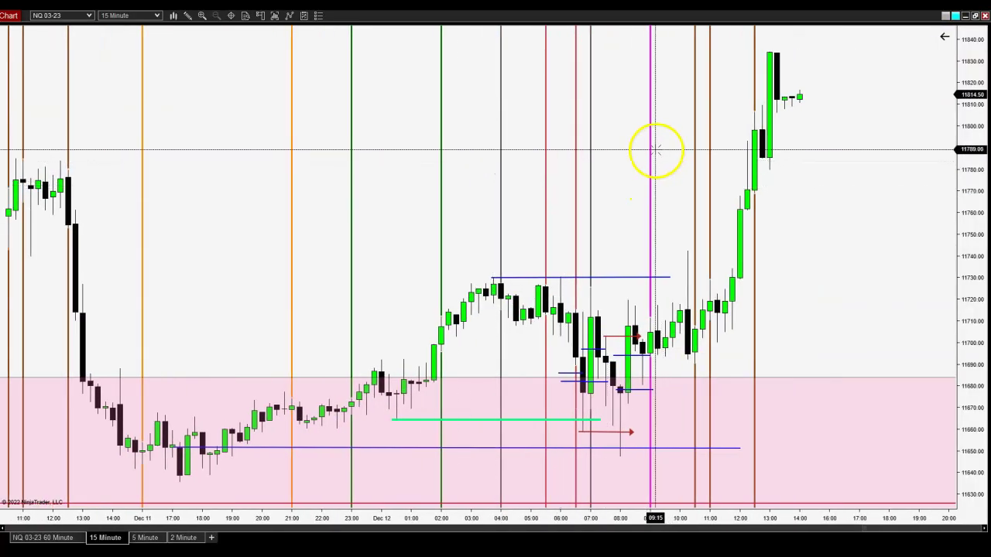
click(150, 539)
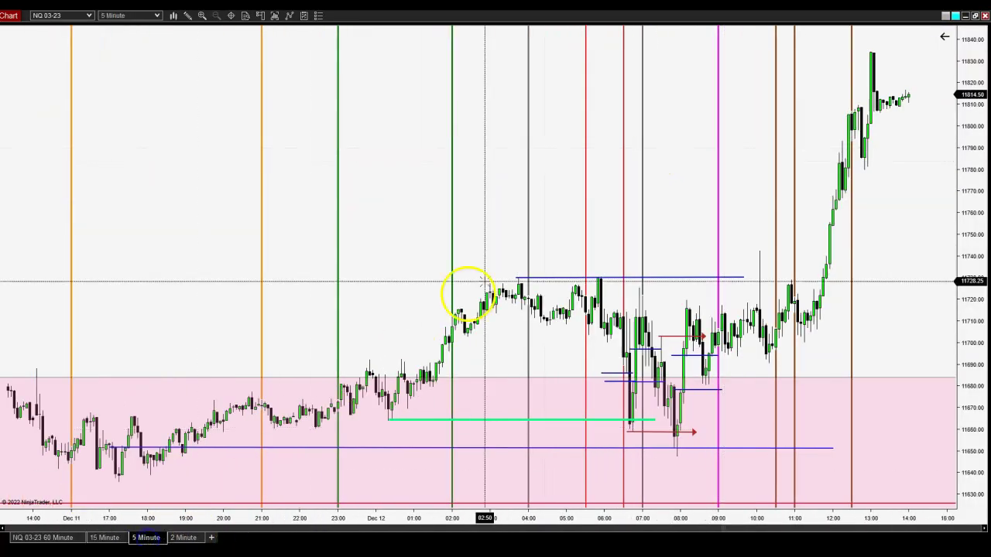
right_click(644, 189)
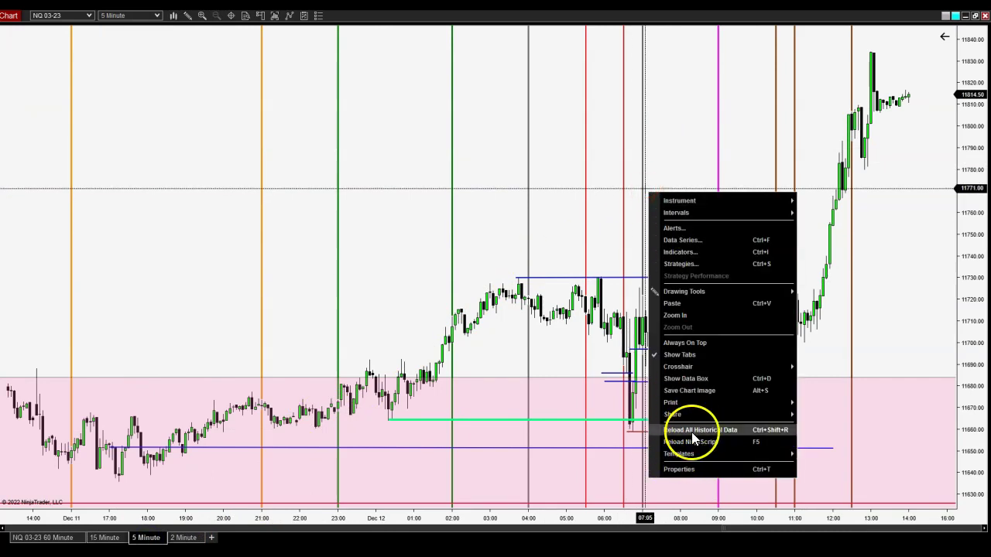
click(679, 190)
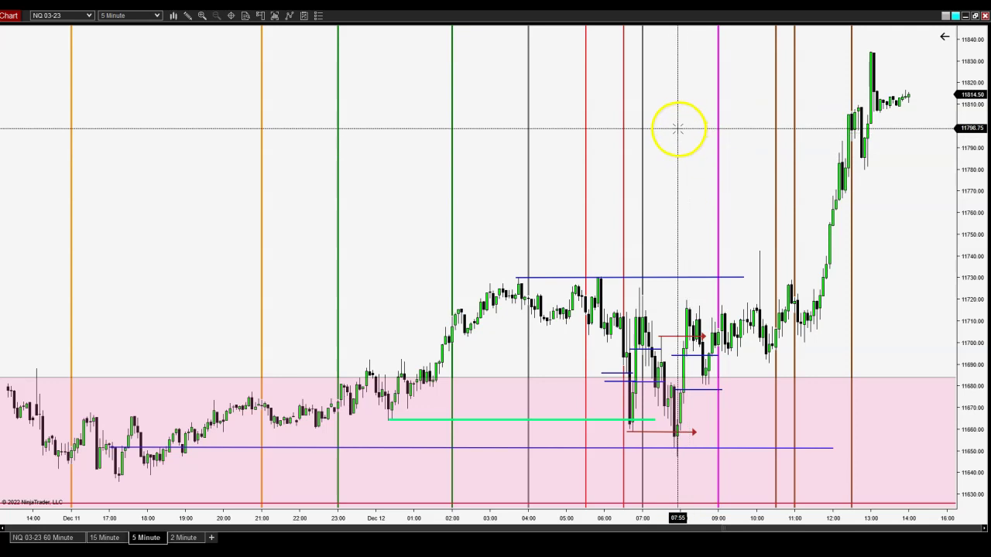
scroll(693, 131, down, 3)
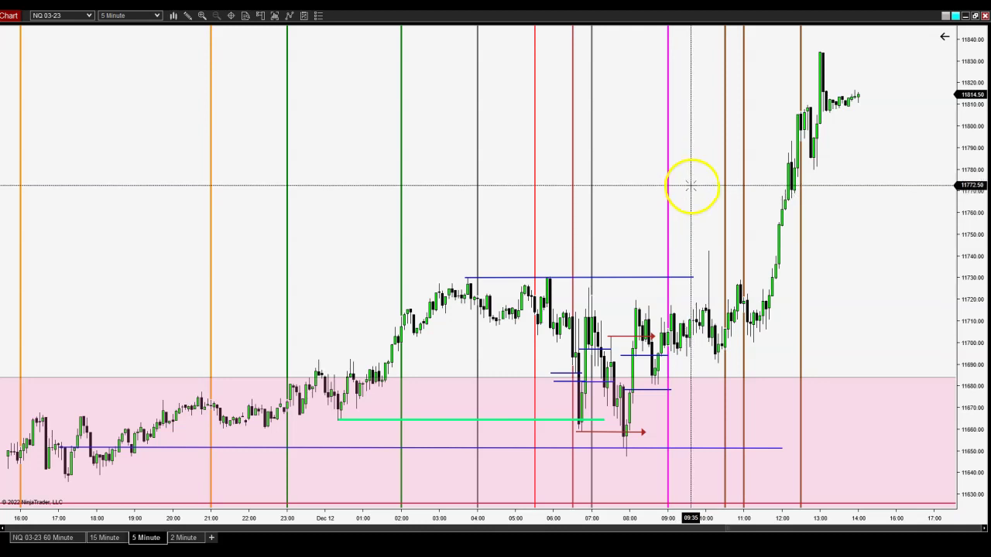
drag(691, 178, 692, 144)
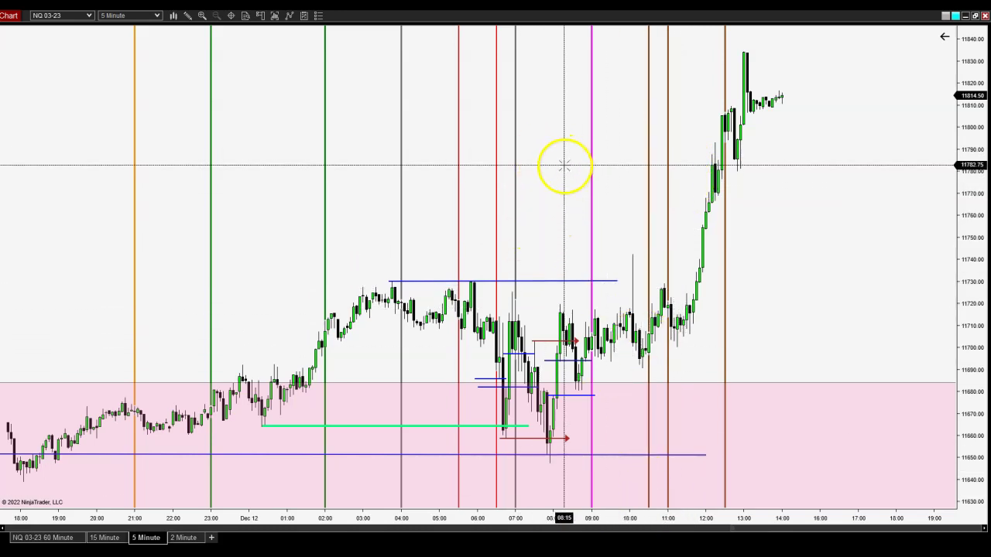
drag(562, 167, 556, 167)
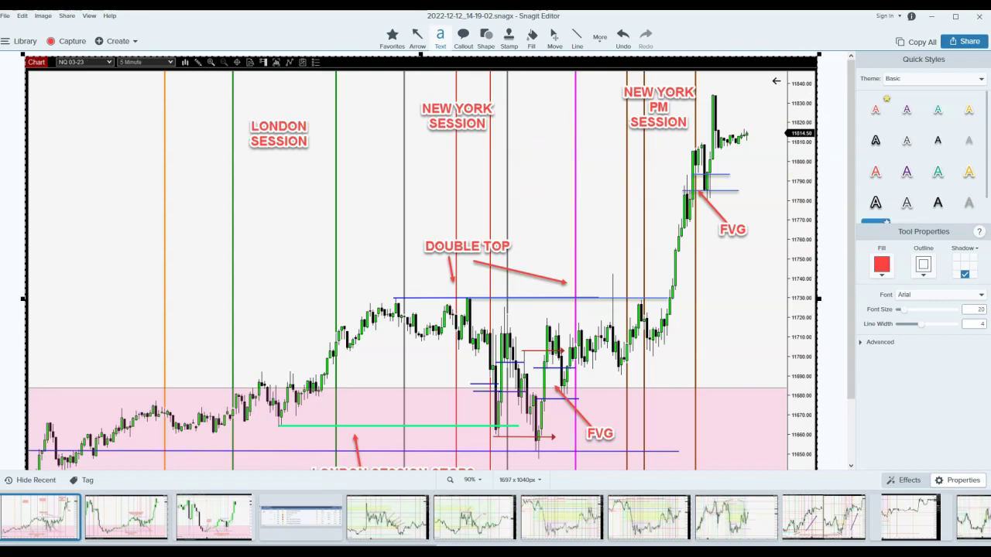
Switch to Google Keep and view the 60-minute, 15-minute and 5-minute images in the "12-12-2022 NQ FUTURES CONTRACTS" note.
key(alt+Tab)
drag(460, 173, 513, 162)
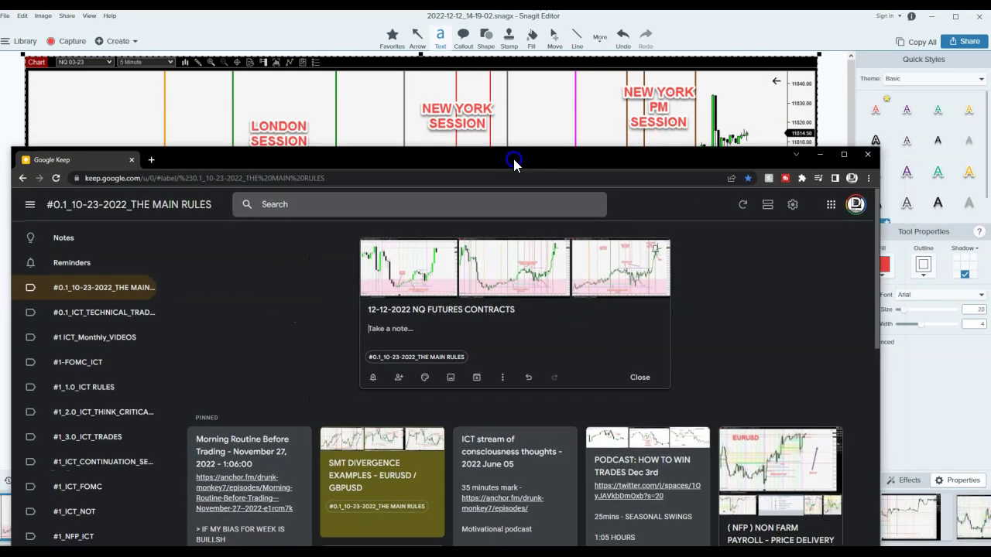
click(410, 275)
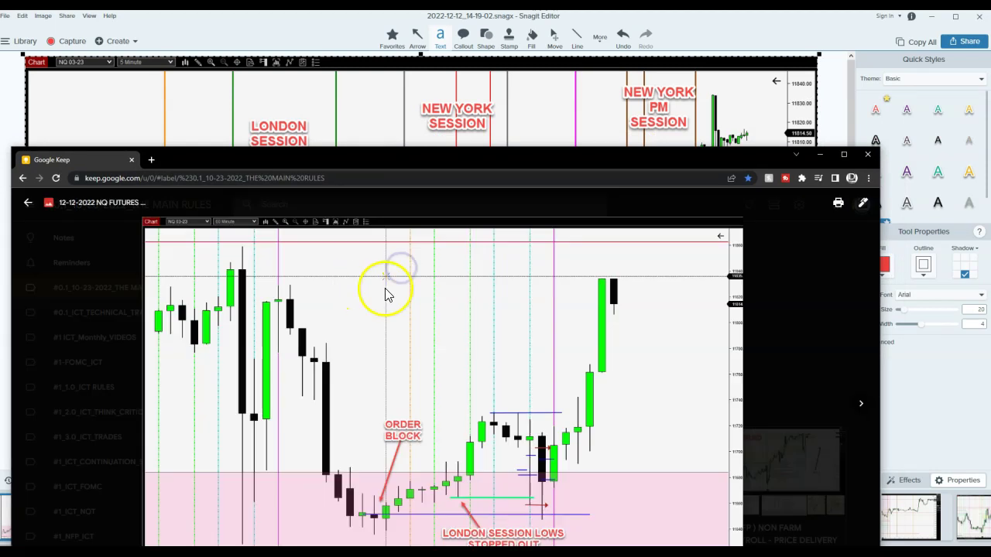
drag(544, 164, 585, 44)
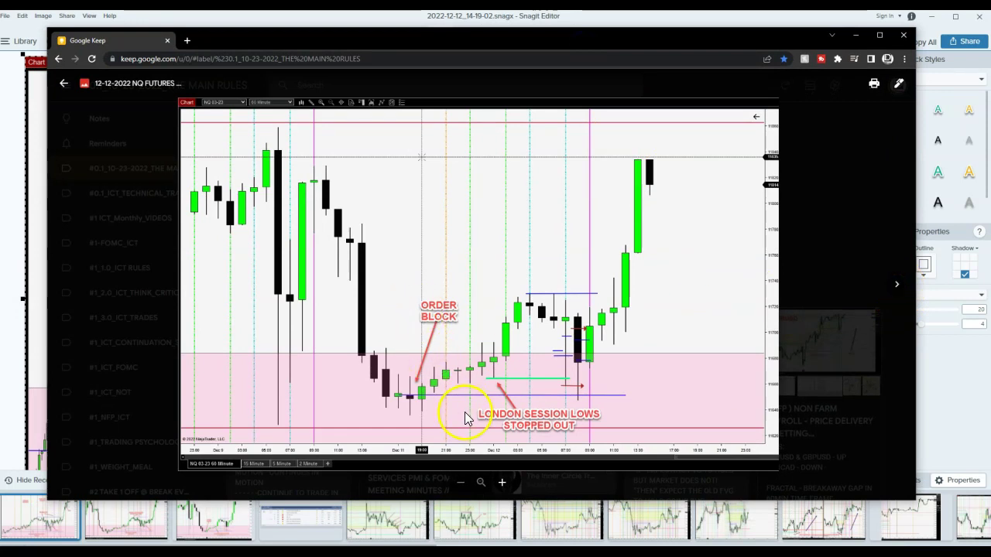
click(894, 287)
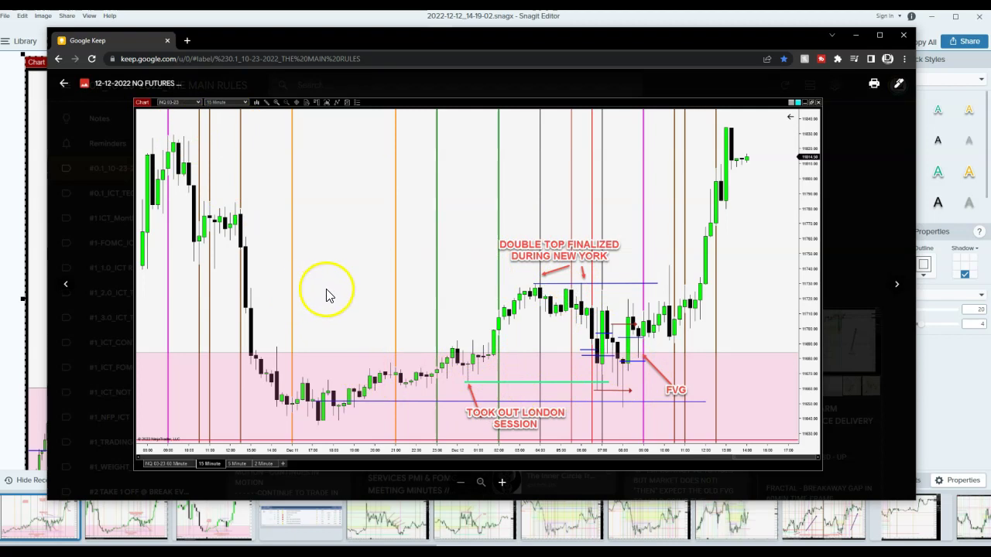
click(896, 284)
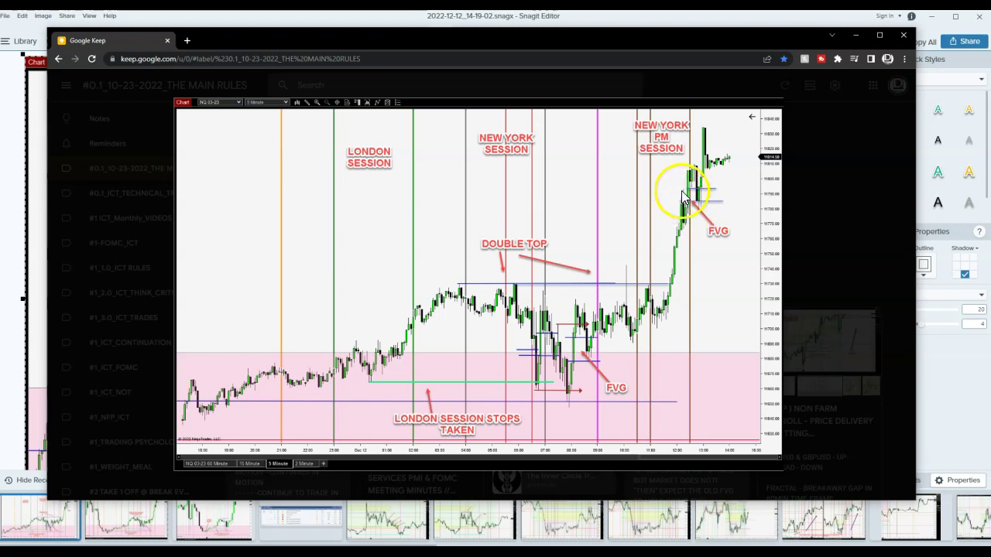
Examine the New York PM session FVG and the double top level up close on the note's 5-minute image.
click(687, 217)
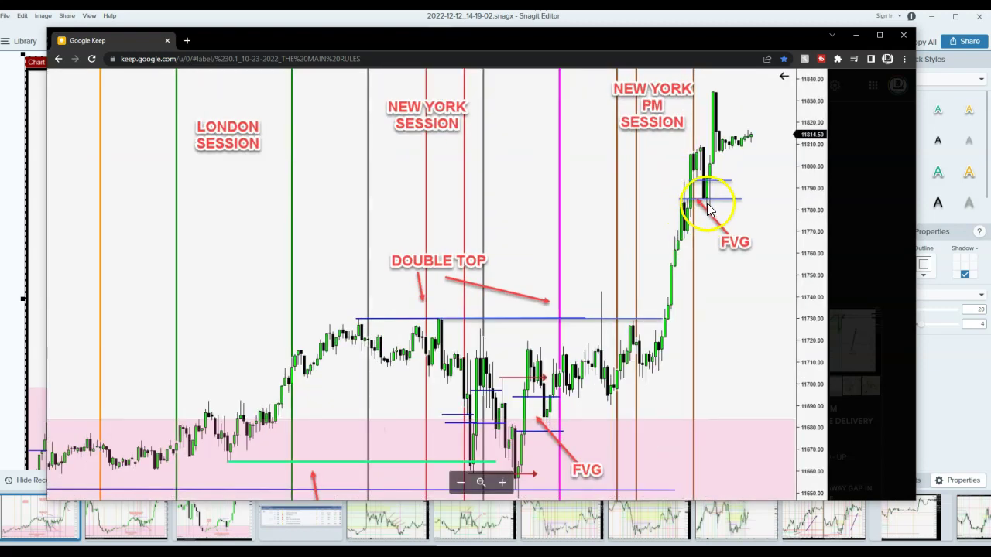
click(670, 200)
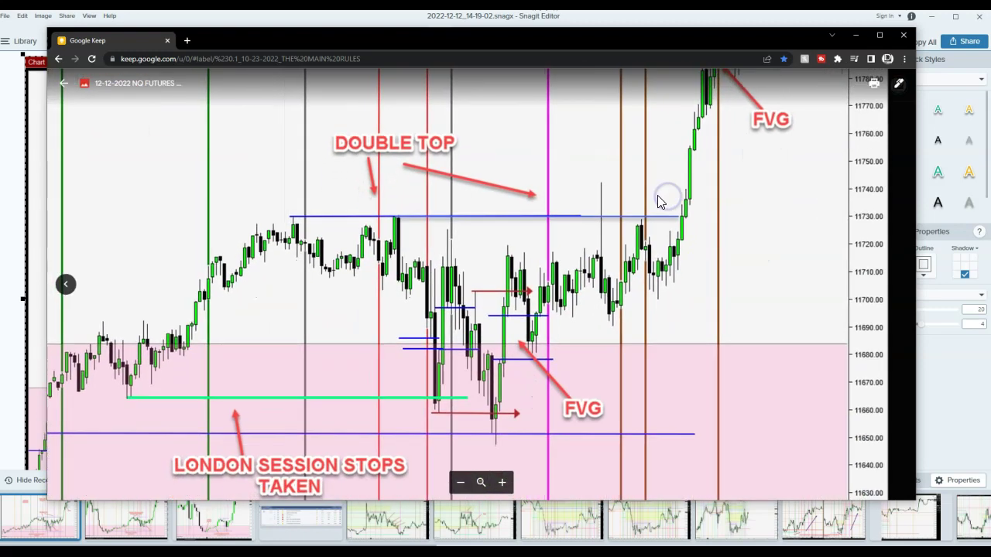
click(664, 276)
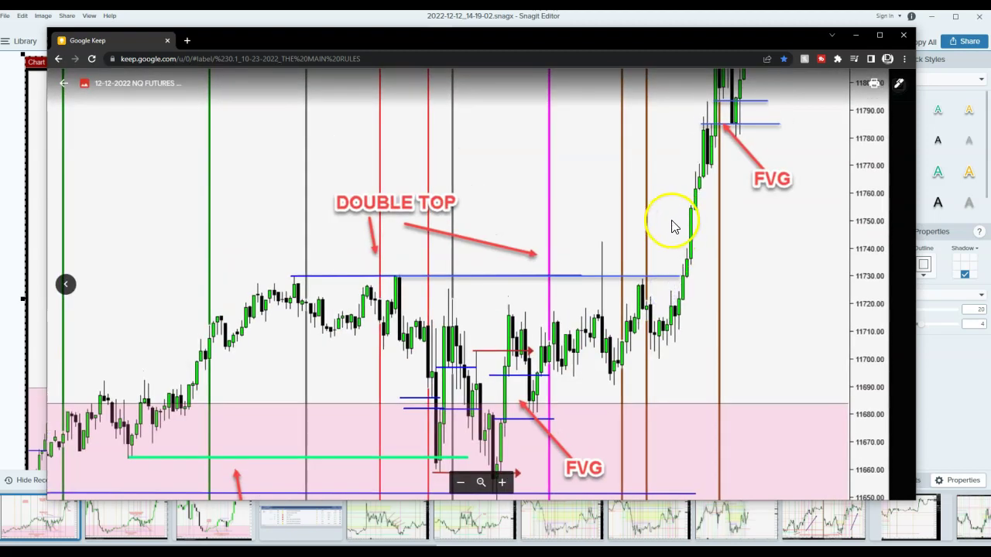
drag(708, 189, 692, 270)
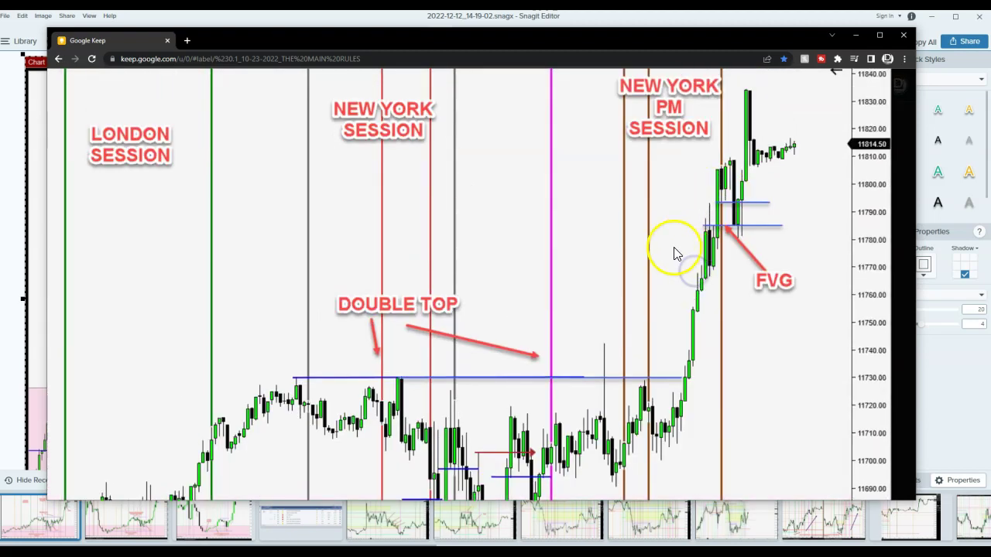
scroll(674, 254, down, 5)
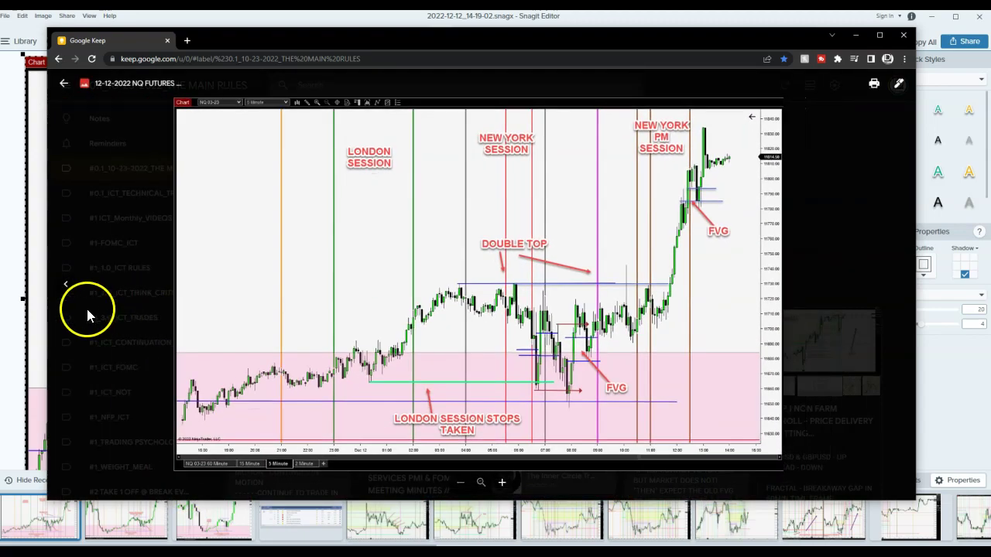
Examine the double top and FVG on the note's 15-minute image, and open the matching 15-minute capture in Snagit.
click(67, 286)
scroll(669, 325, up, 4)
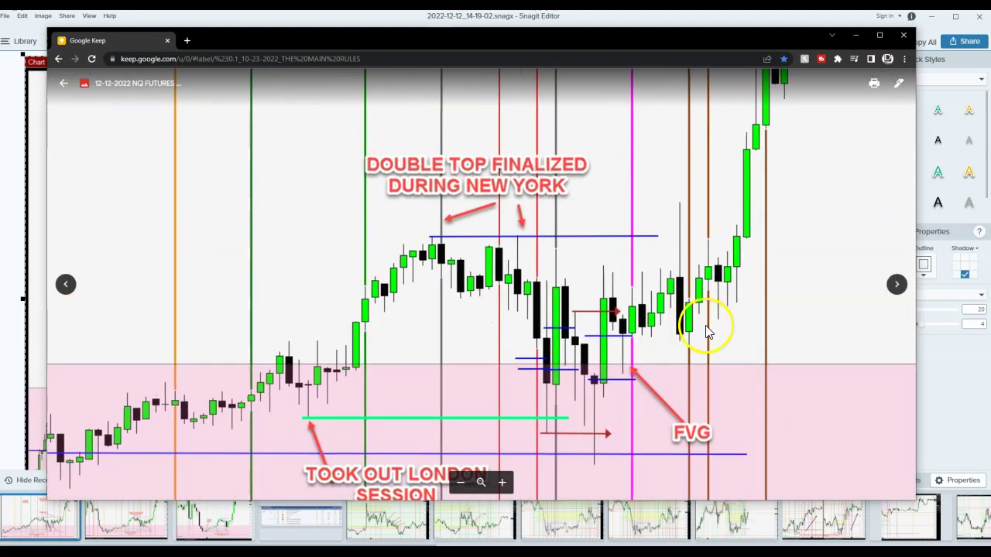
scroll(711, 301, up, 3)
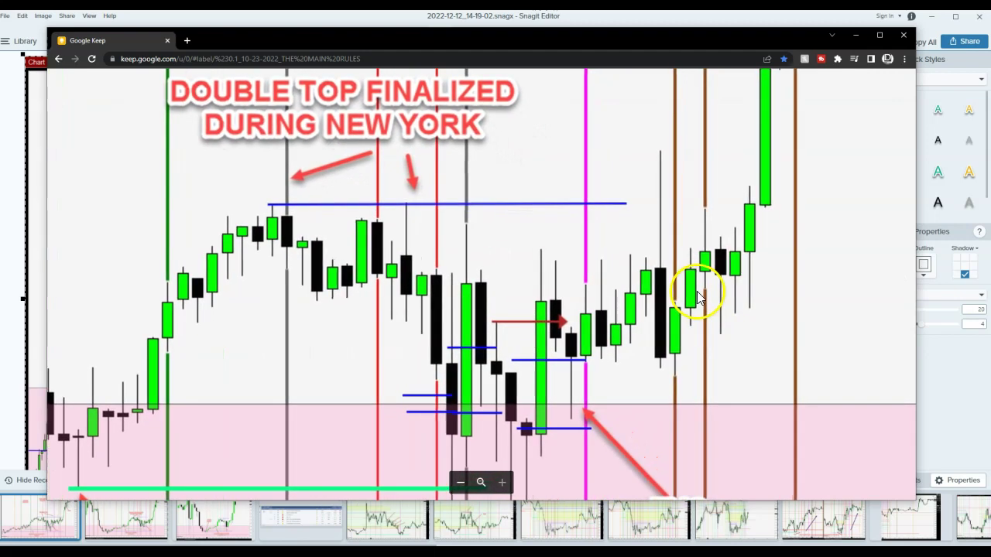
scroll(714, 302, down, 4)
click(855, 35)
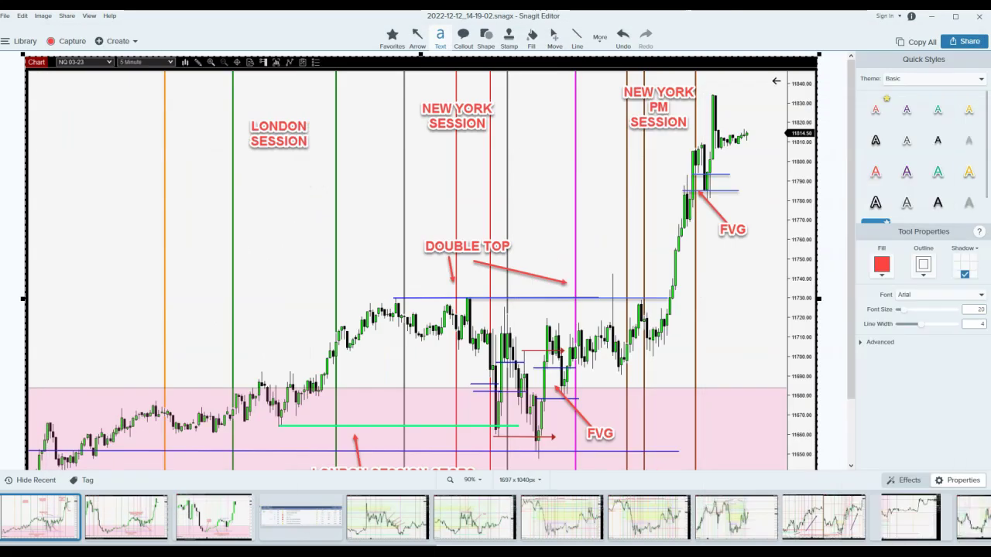
click(126, 515)
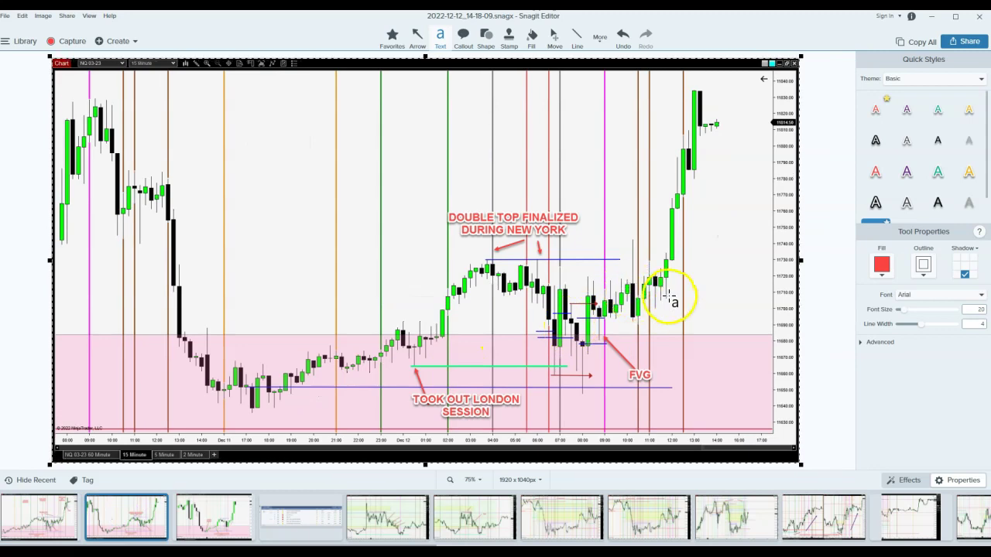
Mark the fair value gap after 10:15 on the 15-minute capture with two blue horizontal lines at about 11711 and 11707.
scroll(672, 302, up, 2)
scroll(676, 294, up, 1)
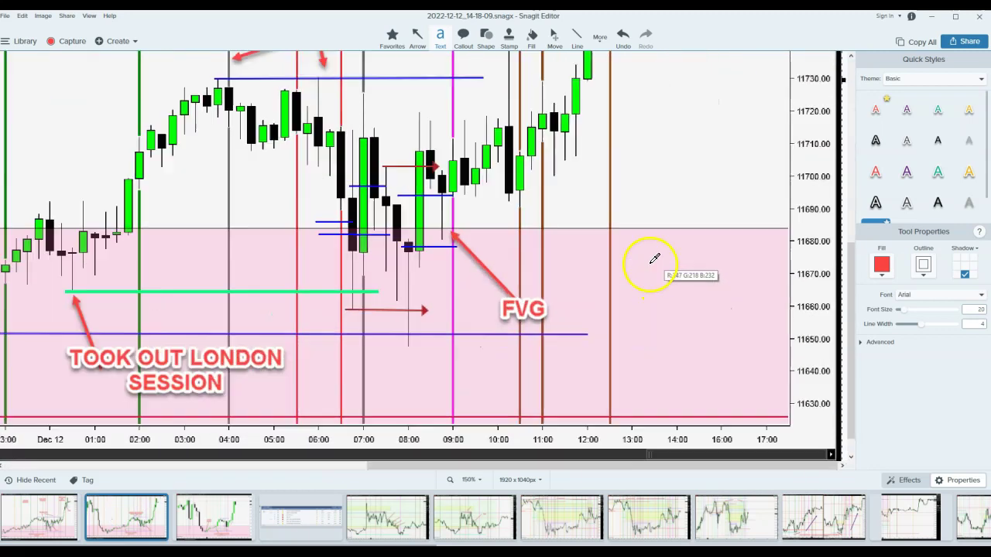
scroll(580, 177, up, 1)
click(576, 39)
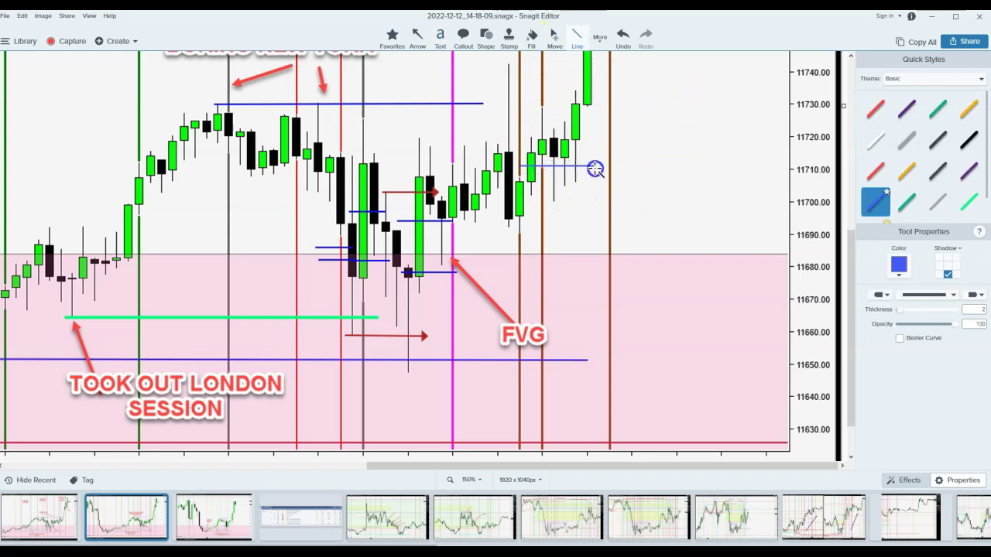
key(Right)
key(Right)
key(Right)
key(Right)
key(Right)
key(Right)
key(Right)
key(Right)
key(Right)
key(Right)
key(Right)
key(Right)
key(Right)
drag(566, 173, 562, 179)
scroll(564, 188, up, 1)
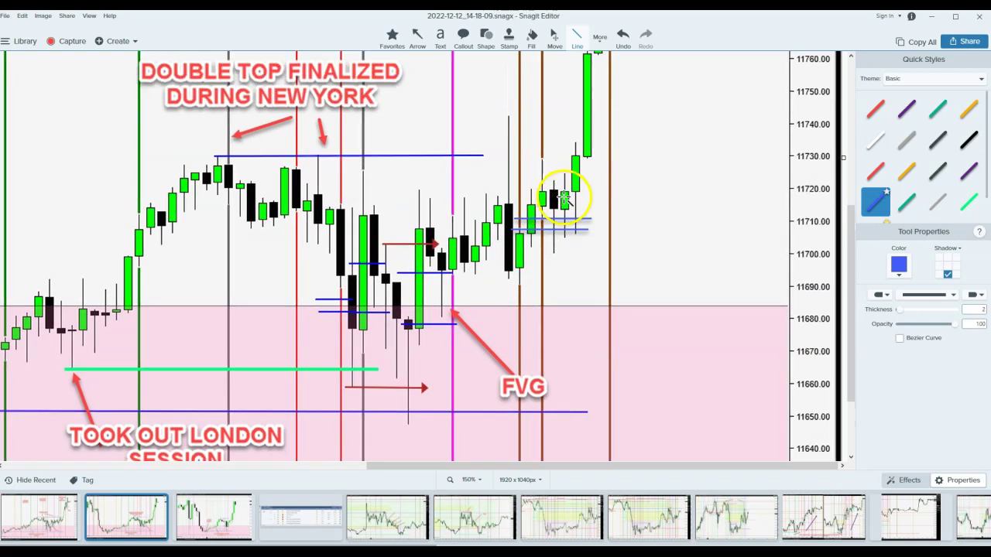
Add a red arrow pointing at the two new blue lines and label its tail "FVG".
scroll(511, 232, down, 2)
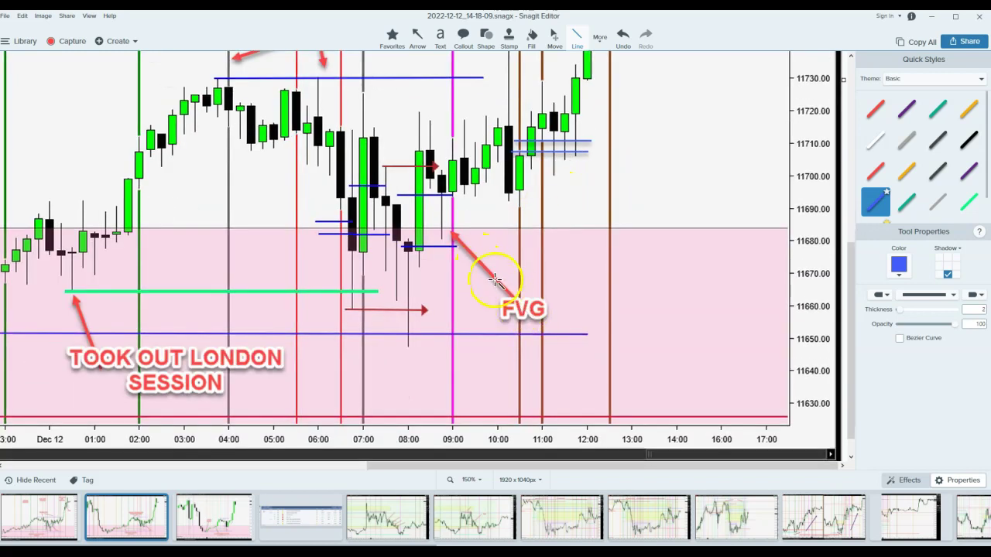
key(a)
drag(610, 225, 545, 157)
drag(588, 204, 605, 201)
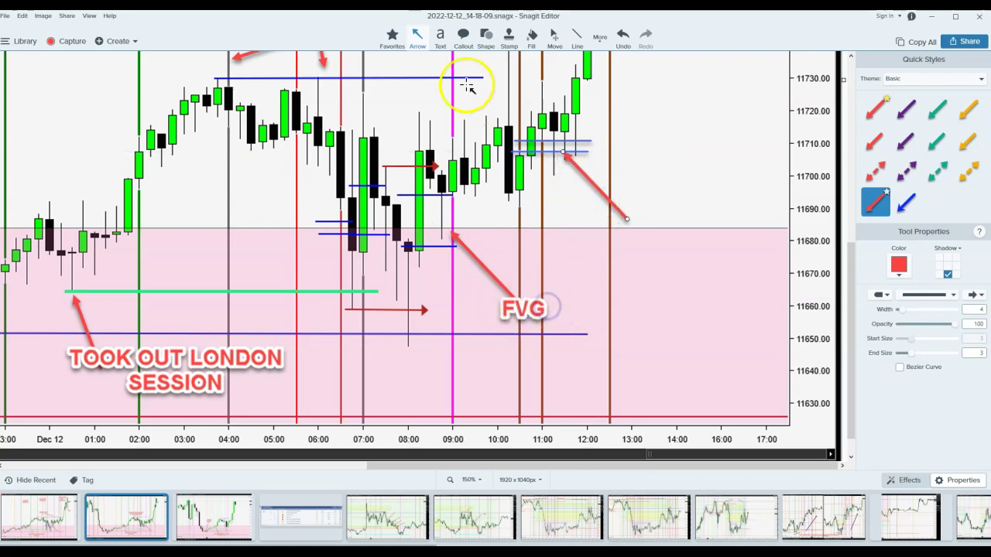
click(440, 35)
drag(580, 209, 694, 247)
text(FVG)
click(686, 144)
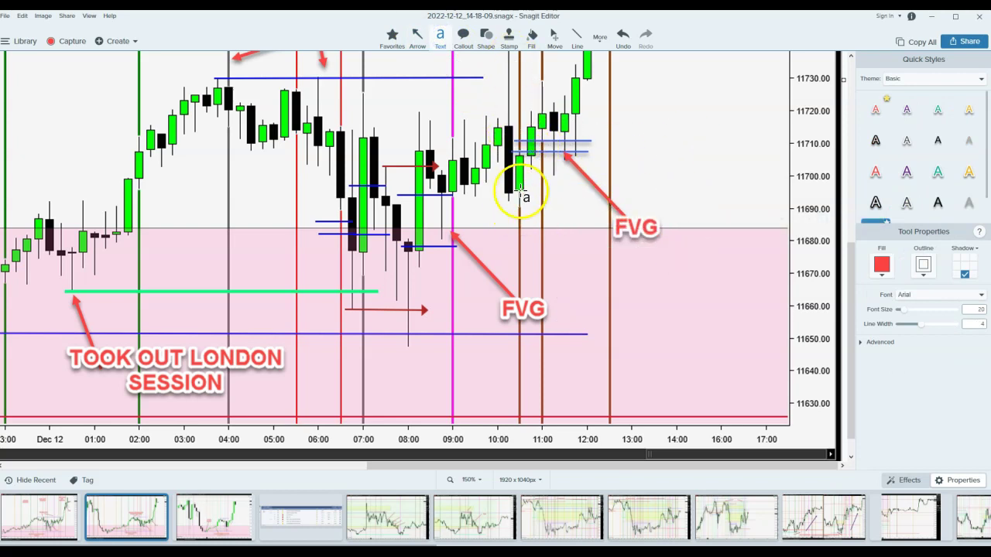
Draw a red horizontal arrow of width 2 under the lows between about 09:15 and 10:30, near 11694.
scroll(554, 108, down, 1)
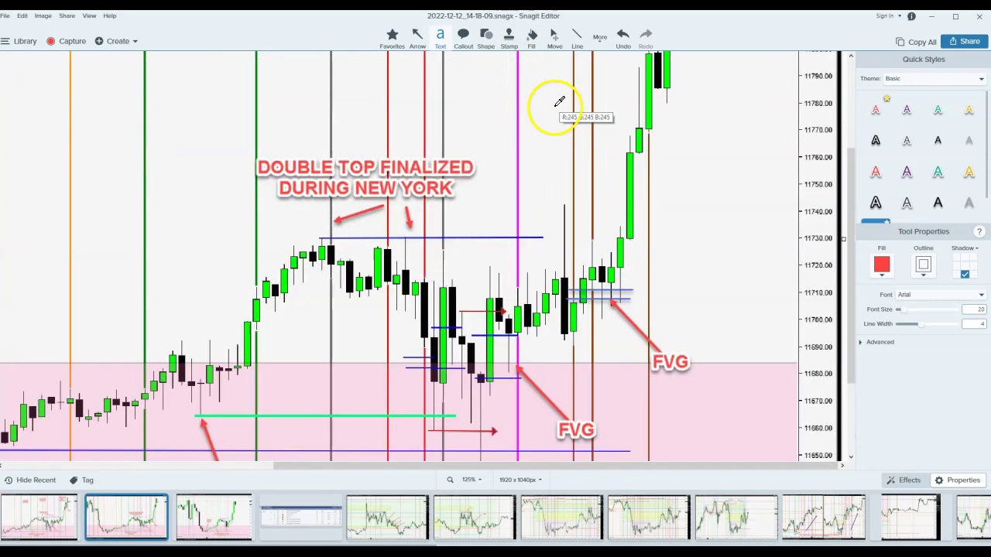
click(575, 45)
click(417, 35)
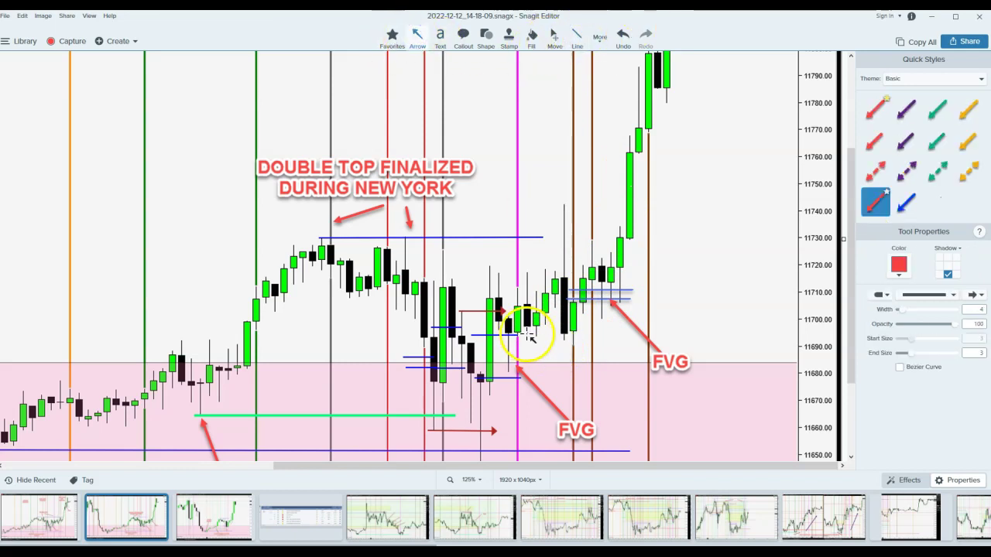
drag(530, 336, 545, 338)
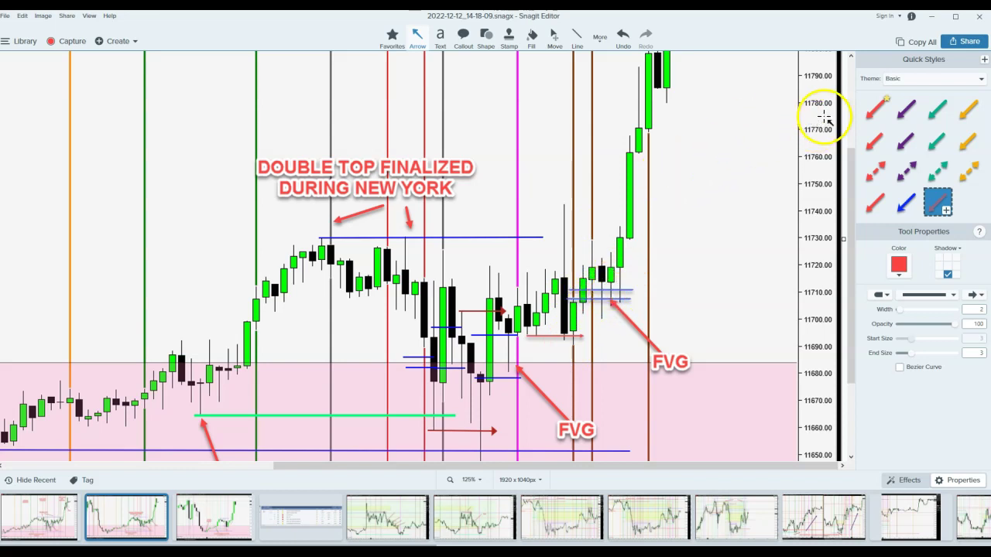
scroll(772, 186, up, 3)
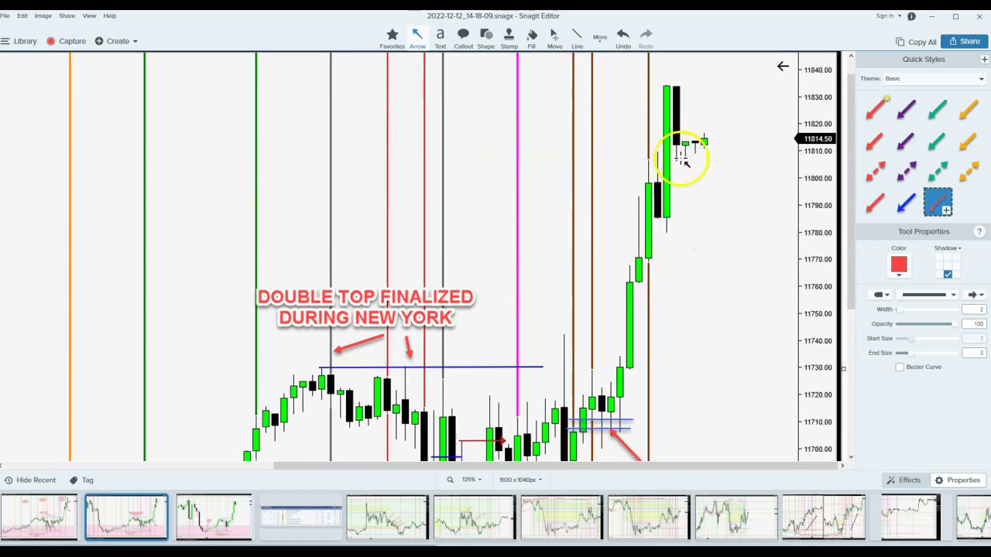
scroll(639, 270, down, 2)
scroll(300, 456, down, 1)
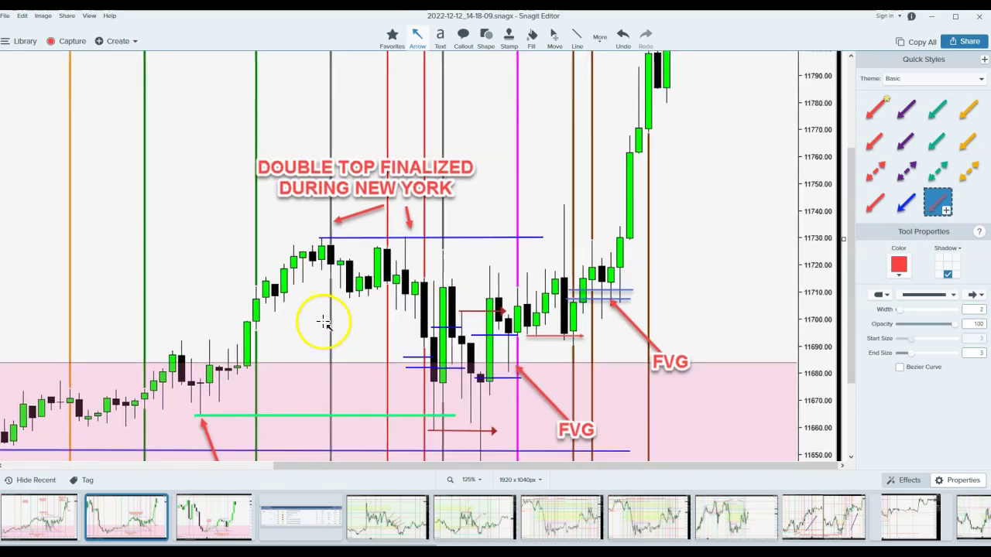
Open the 5-minute capture, and switch to Google Keep to close and reopen the "12-12-2022 NQ FUTURES CONTRACTS" note.
click(70, 515)
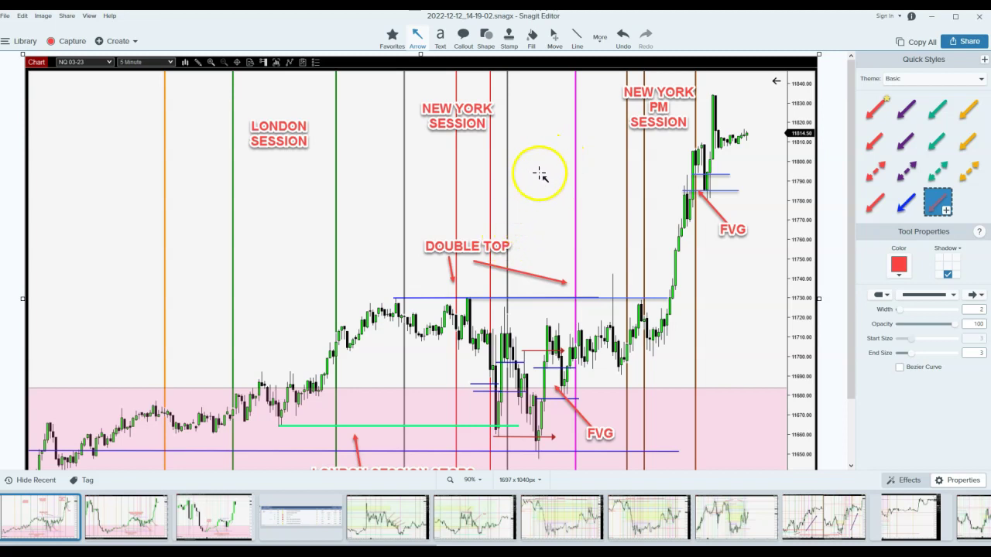
key(alt+Tab)
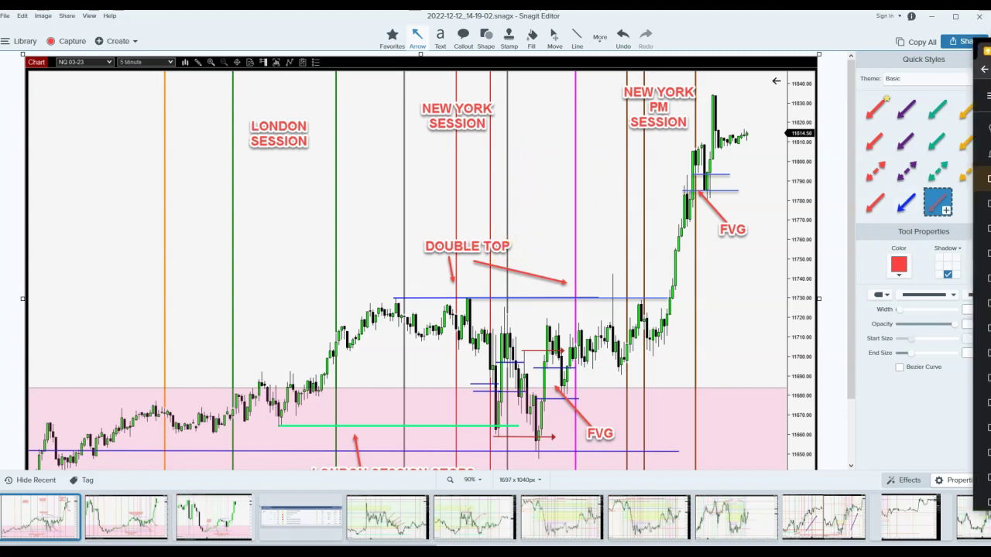
scroll(455, 240, up, 5)
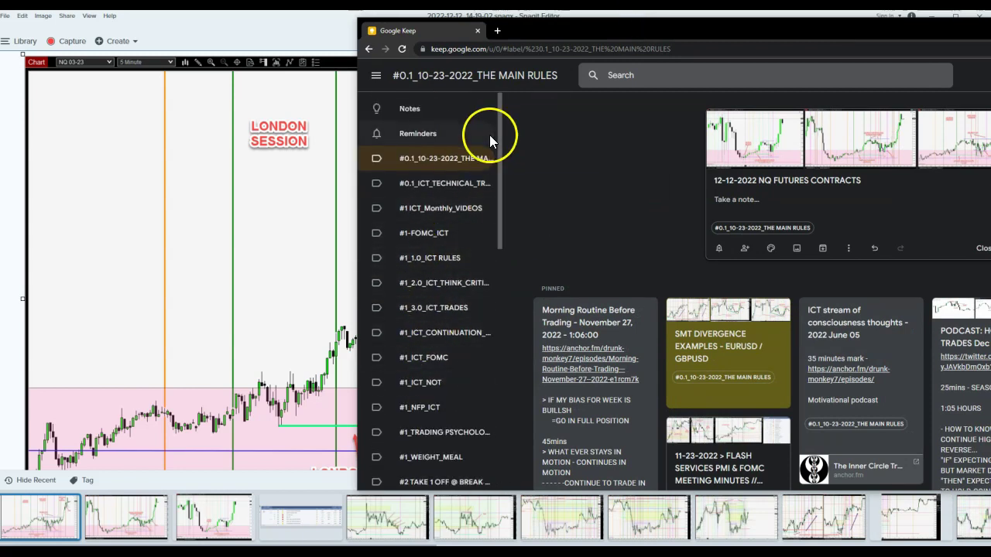
click(448, 159)
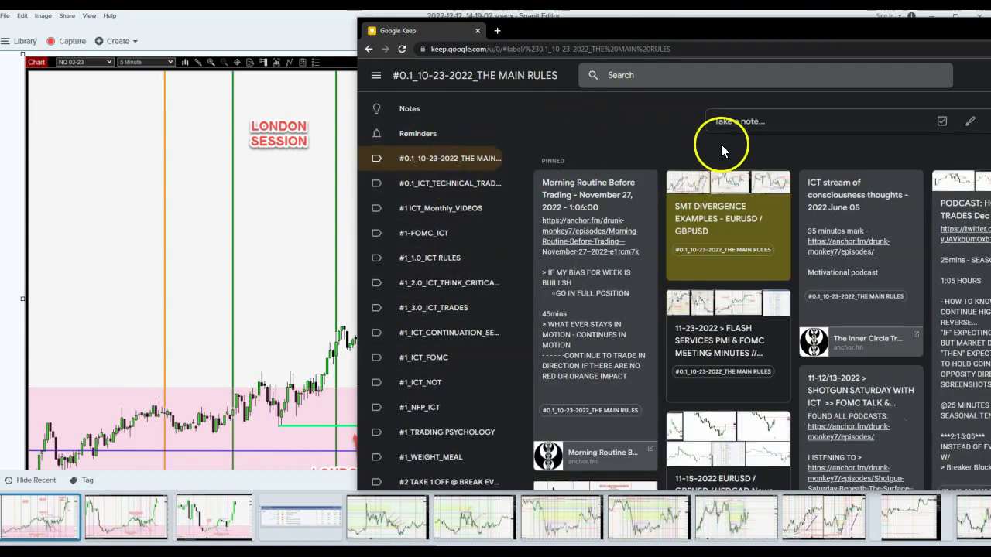
drag(622, 33, 990, 77)
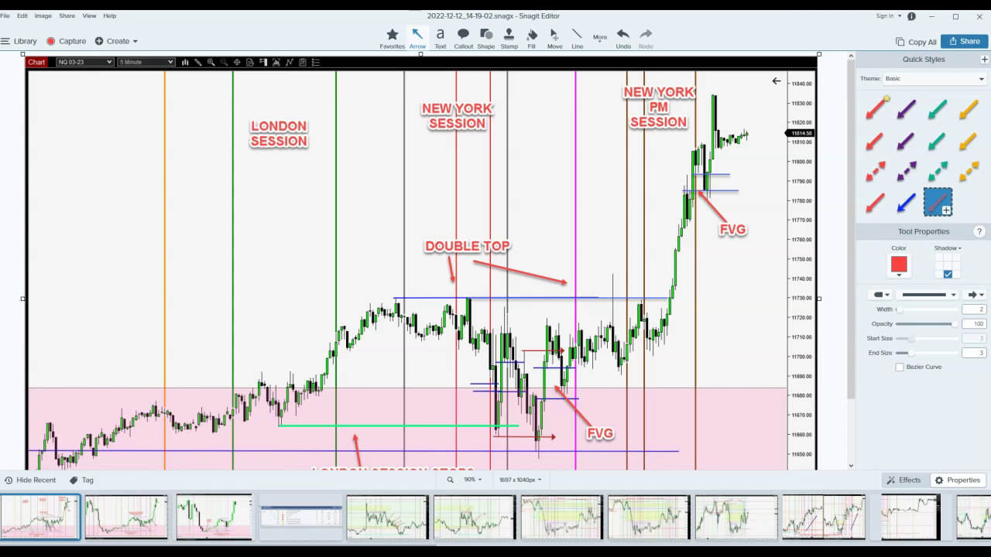
key(alt+Tab)
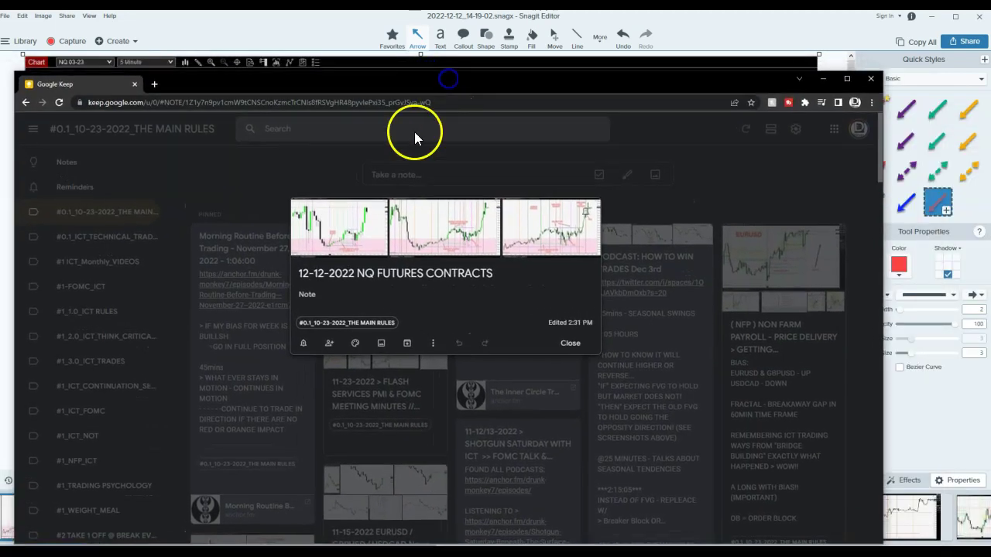
Write "NOTES:", "WHAT DID I LEARN:" and "WHAT IS BIAS FOR THE DAY: UP" in the note body, and return to Snagit.
triple_click(454, 277)
click(392, 277)
triple_click(391, 278)
click(326, 302)
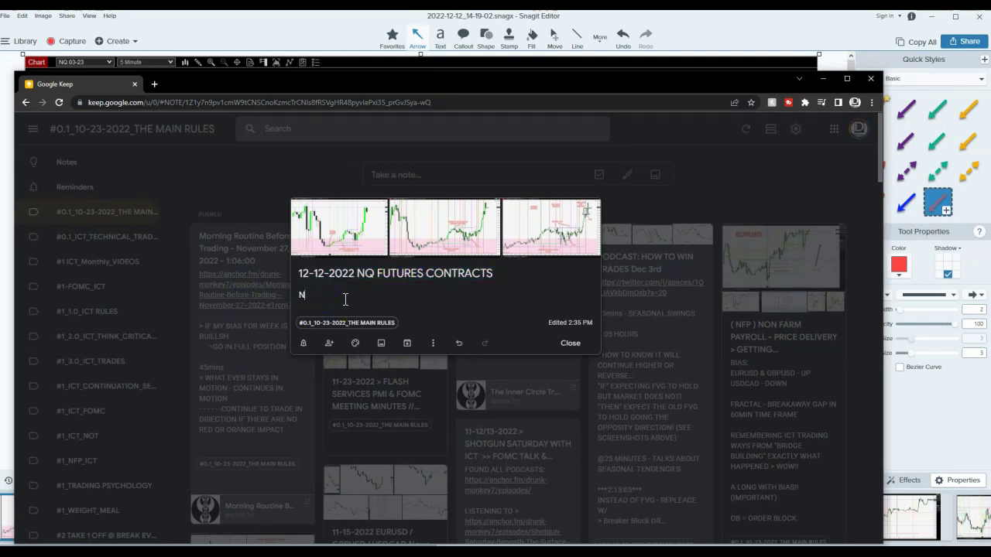
text(NOTES:)
key(Return)
key(Return)
text(w)
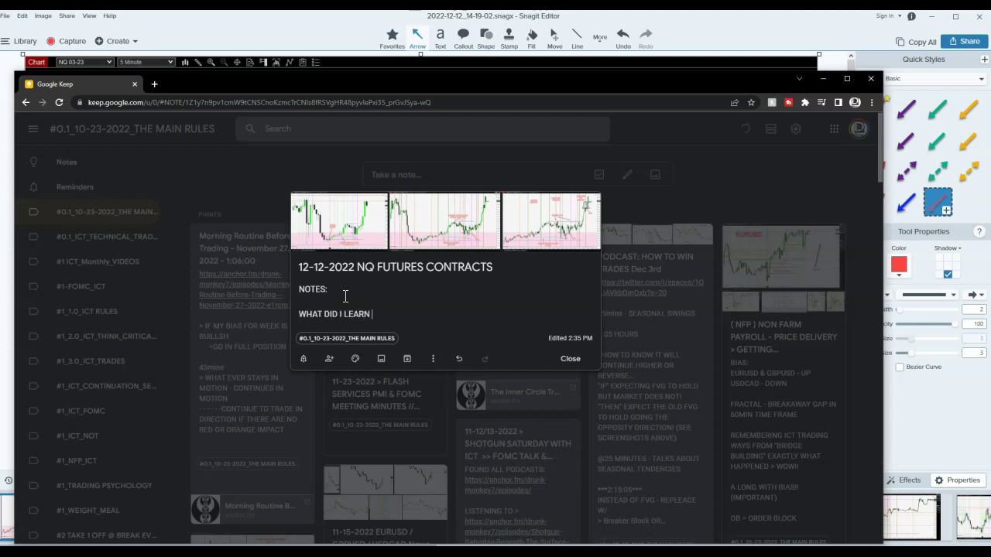
key(Return)
key(Return)
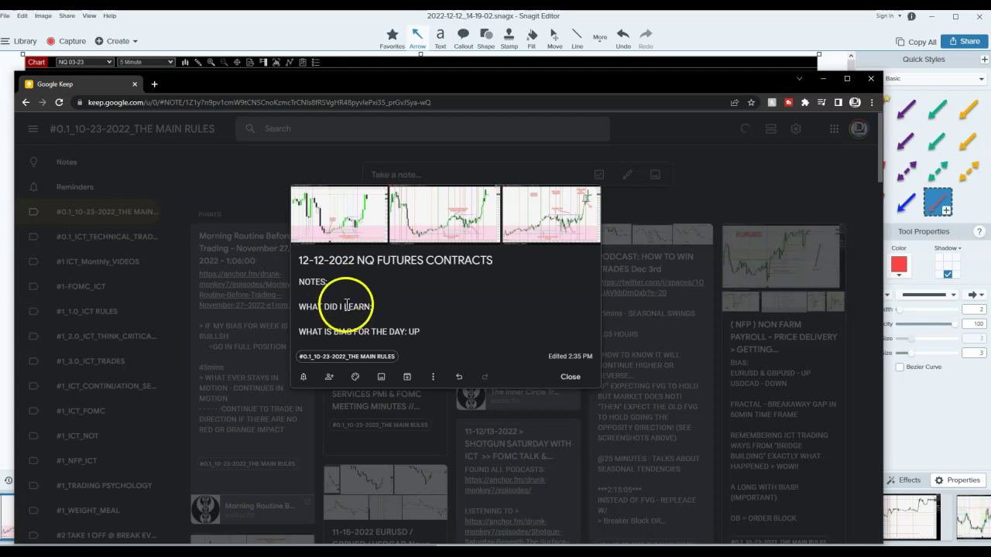
click(408, 328)
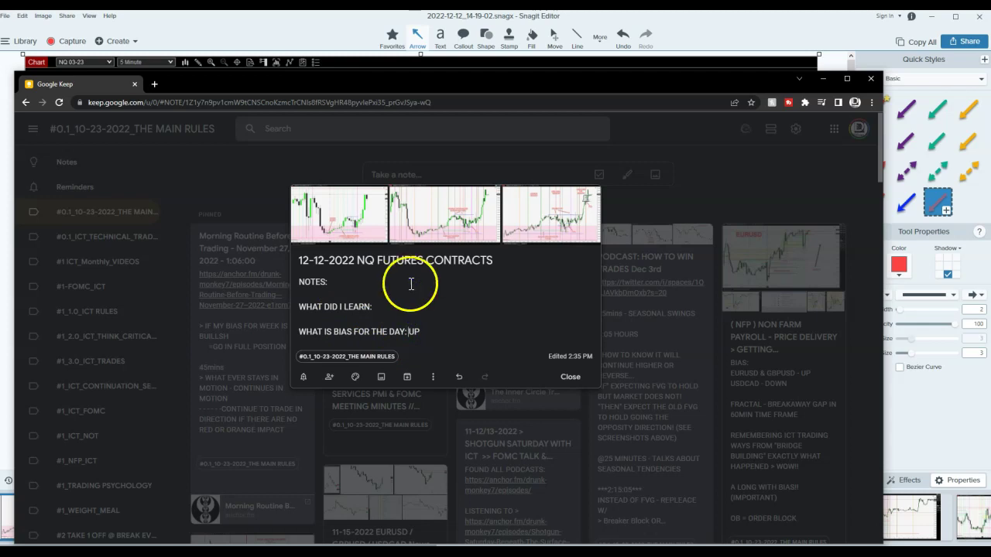
key(alt+Tab)
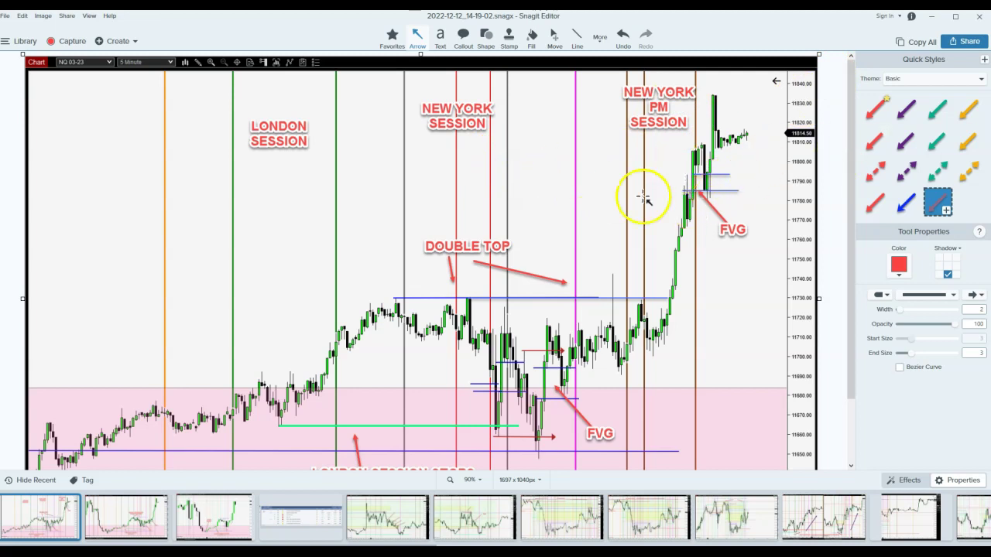
Switch to NinjaTrader, restore the NQ chart to a window, and examine the ES 03-23 15-minute chart maximized.
click(932, 15)
scroll(797, 122, up, 3)
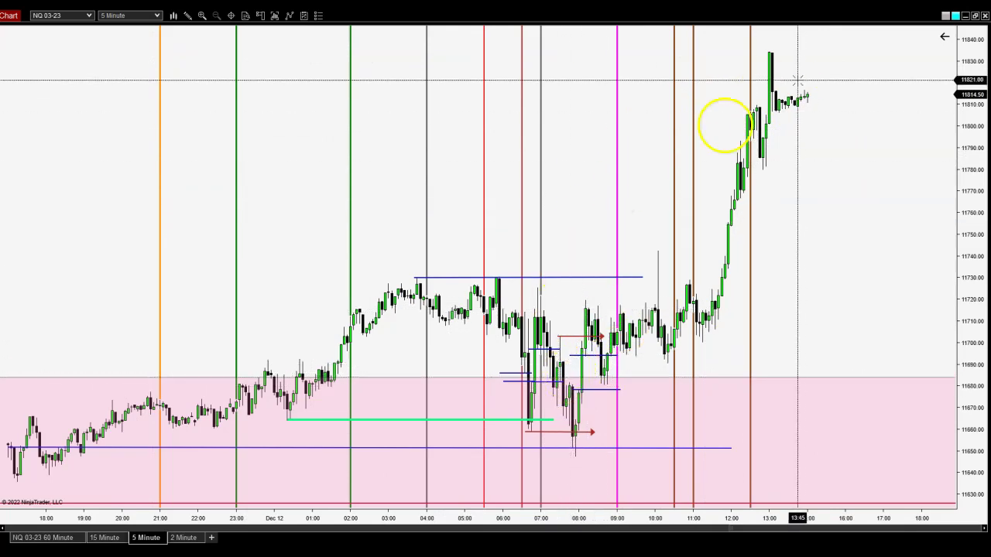
double_click(797, 17)
drag(779, 56, 428, 35)
click(505, 428)
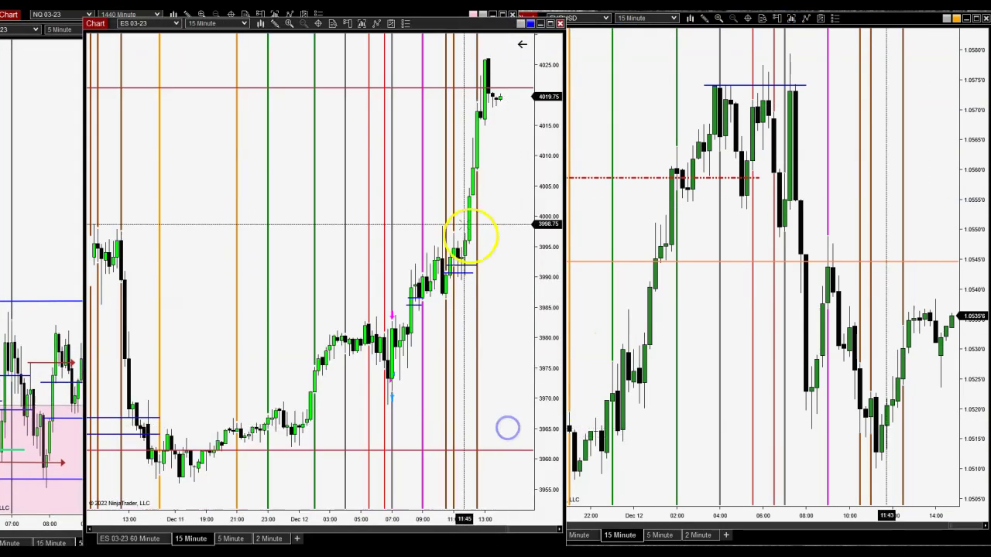
click(551, 28)
drag(605, 168, 591, 194)
scroll(580, 168, up, 5)
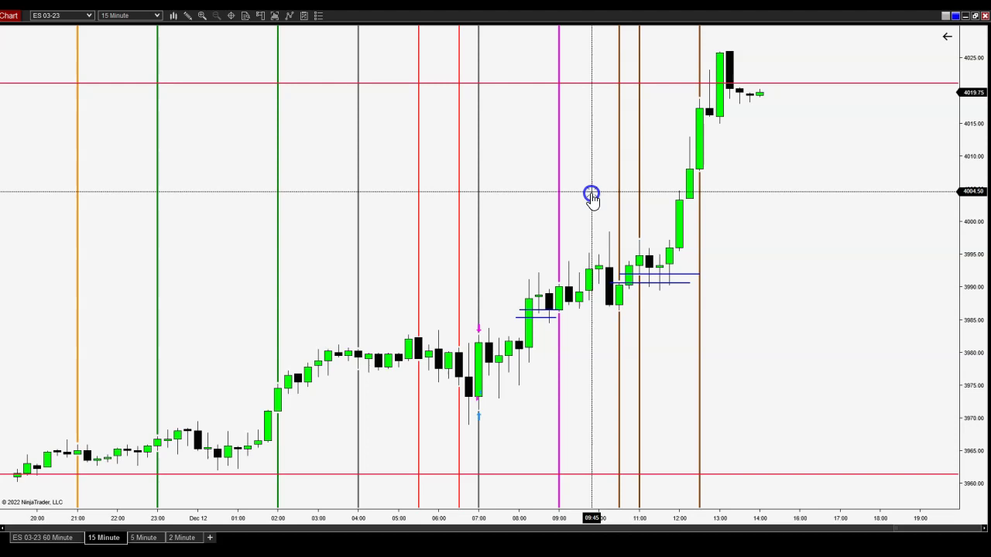
Show the ES 03-23 5-minute chart and examine the two pairs of blue lines near 08:30 and 11:00.
click(144, 537)
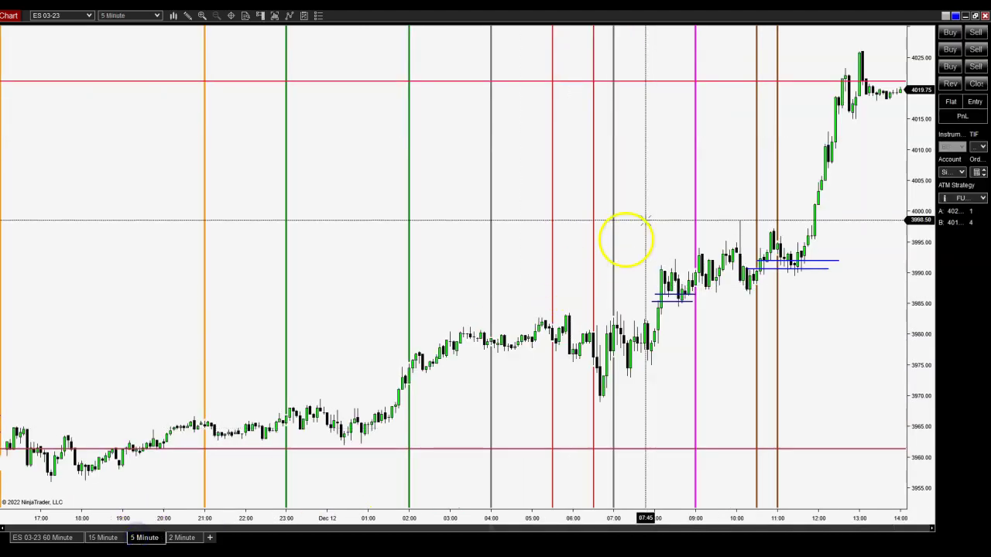
middle_click(638, 198)
drag(637, 198, 743, 269)
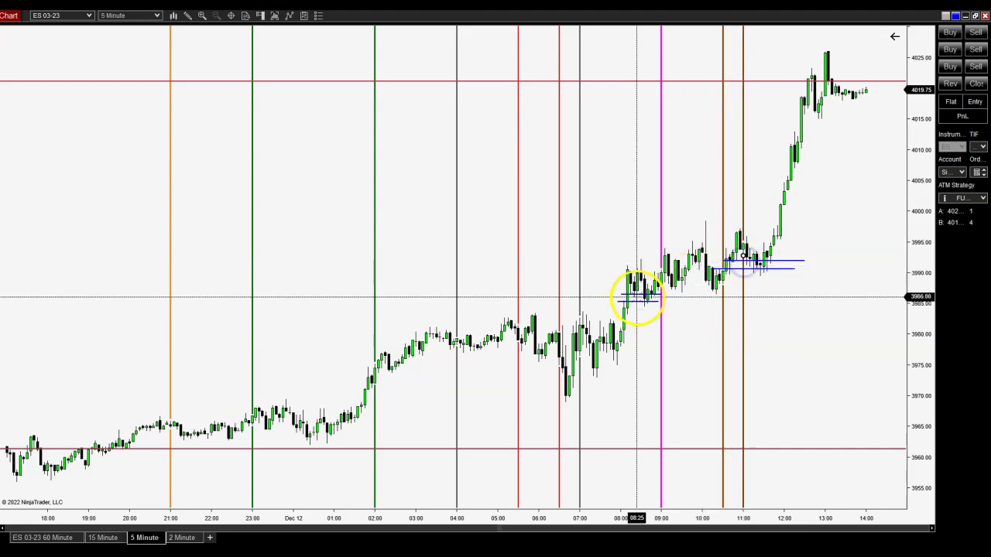
drag(638, 298, 628, 303)
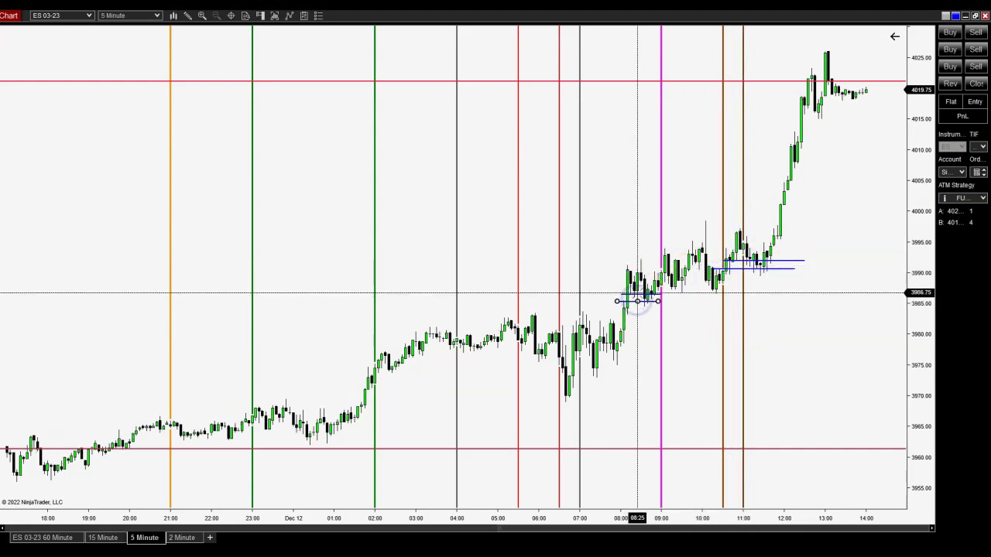
click(637, 299)
click(625, 256)
Compare with the annotated NQ 5-minute capture in Snagit and return to the ES 5-minute chart.
click(657, 491)
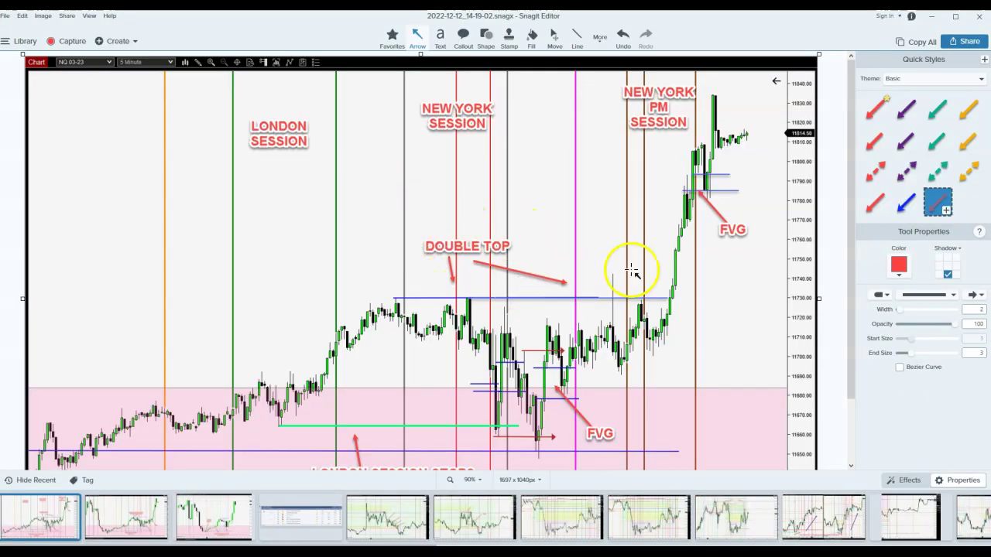
scroll(539, 225, down, 1)
scroll(540, 225, up, 1)
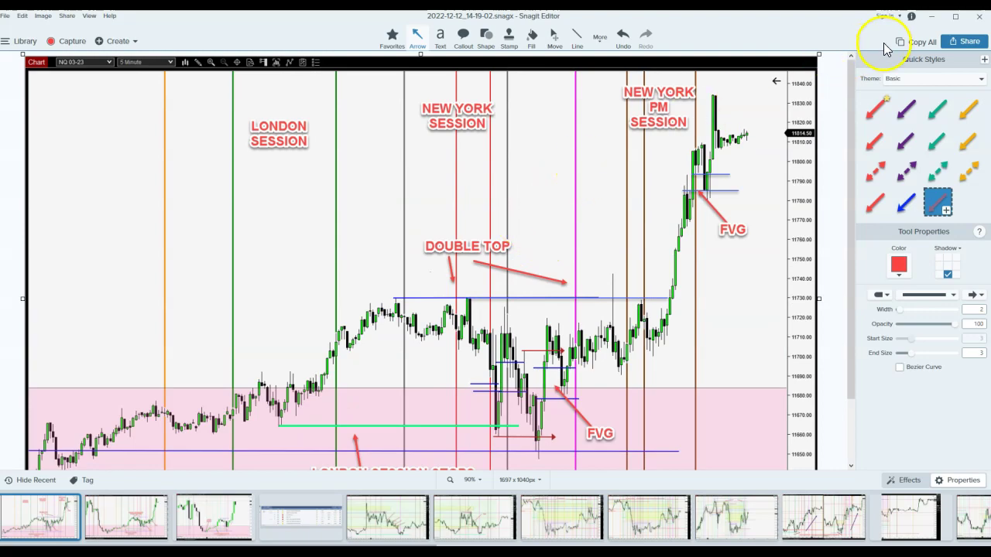
click(932, 18)
drag(633, 188, 611, 189)
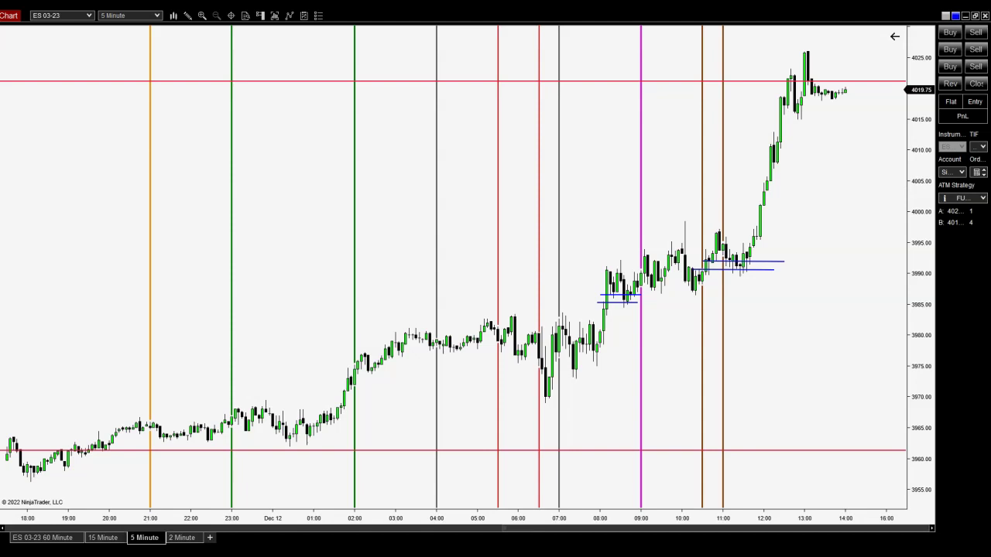
click(974, 19)
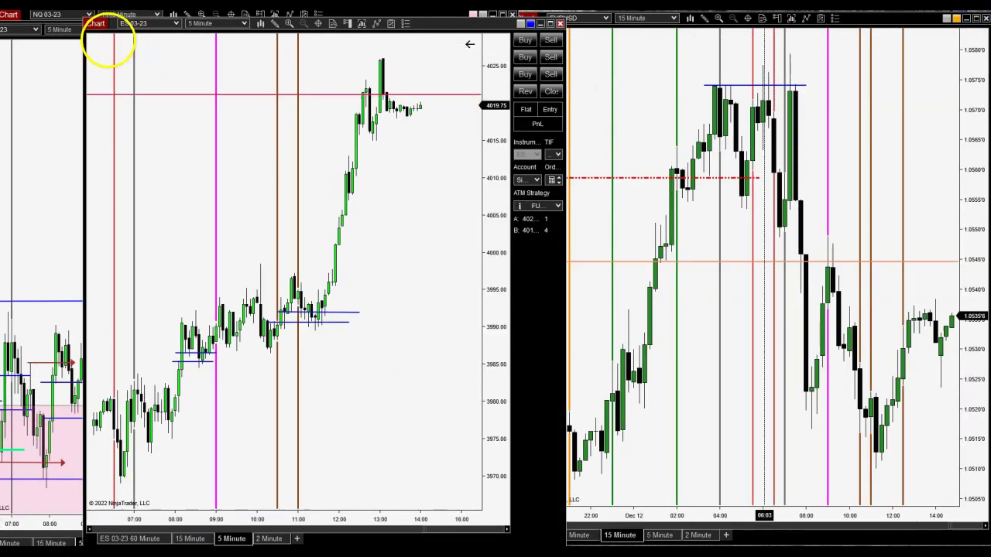
click(19, 28)
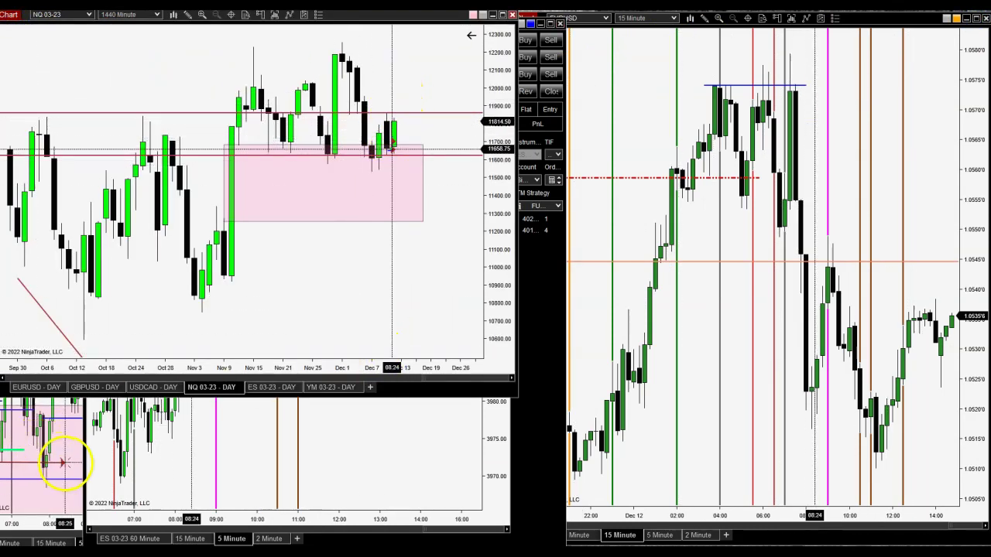
click(70, 457)
drag(347, 33, 570, 32)
click(55, 433)
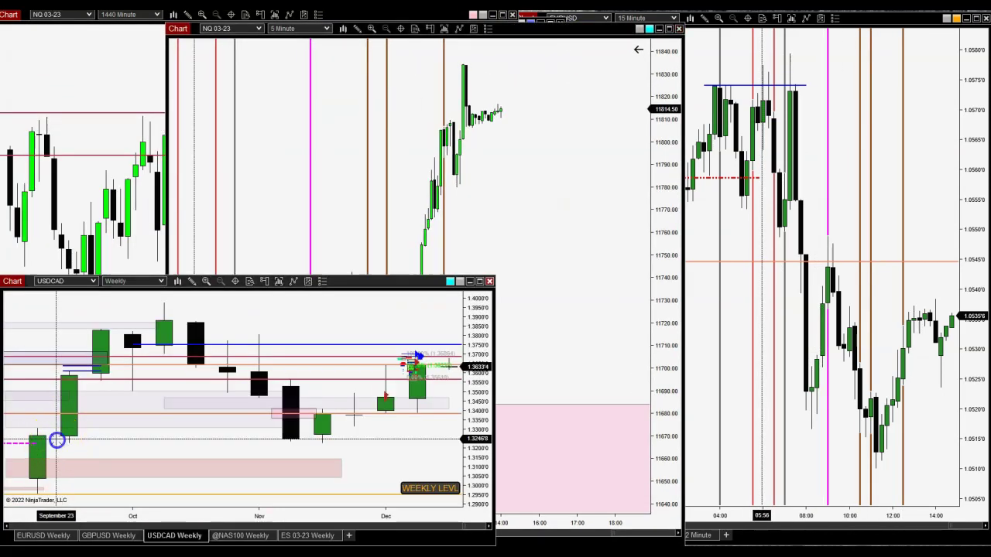
click(237, 541)
middle_click(315, 376)
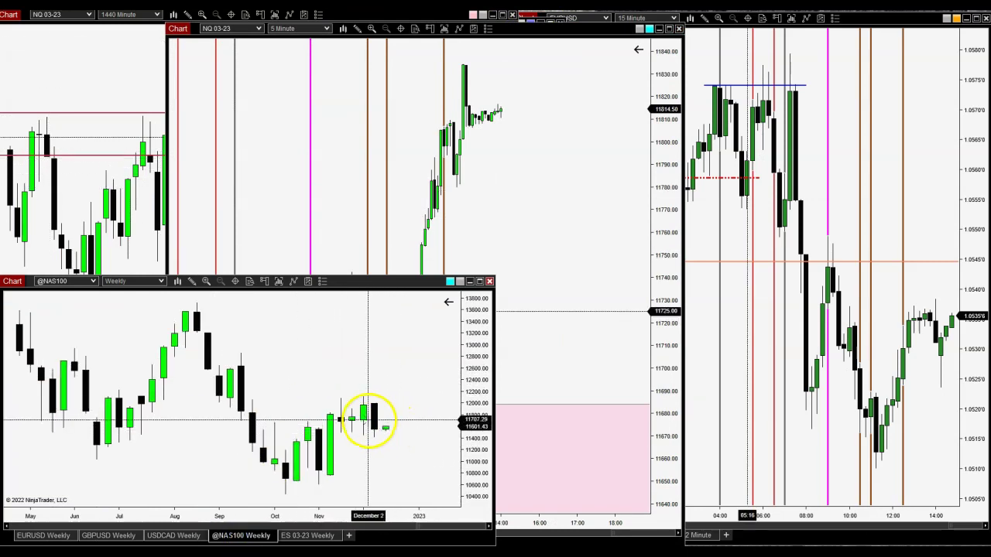
click(85, 68)
click(411, 390)
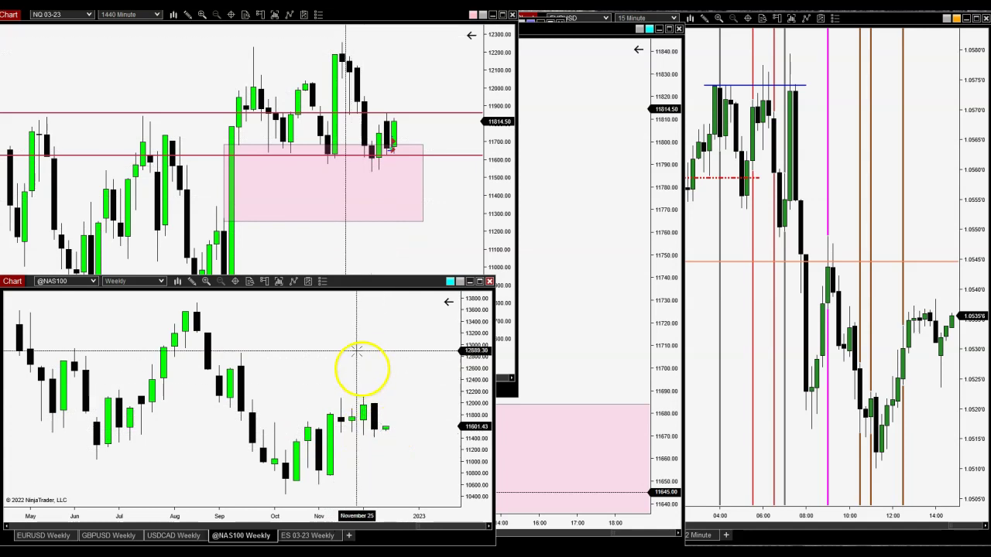
click(471, 180)
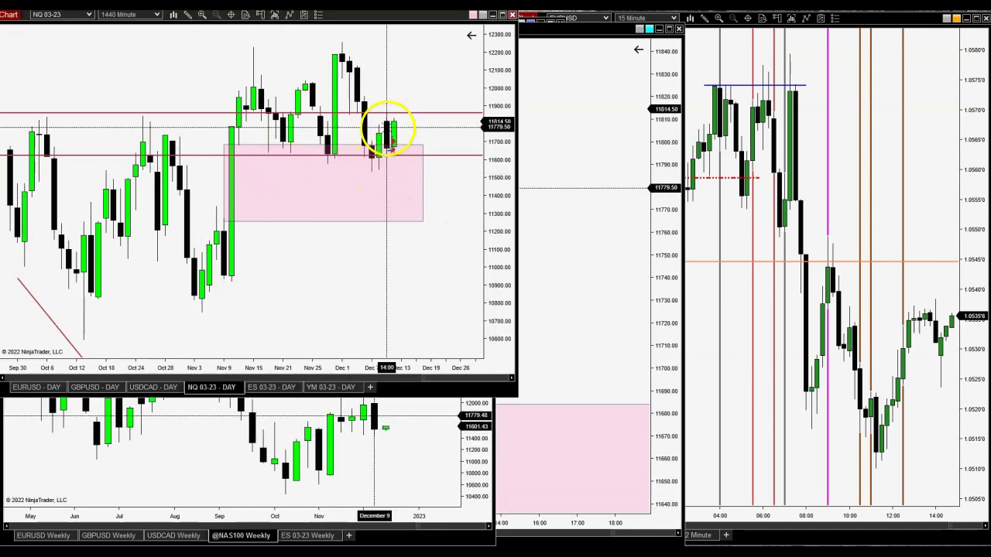
click(583, 152)
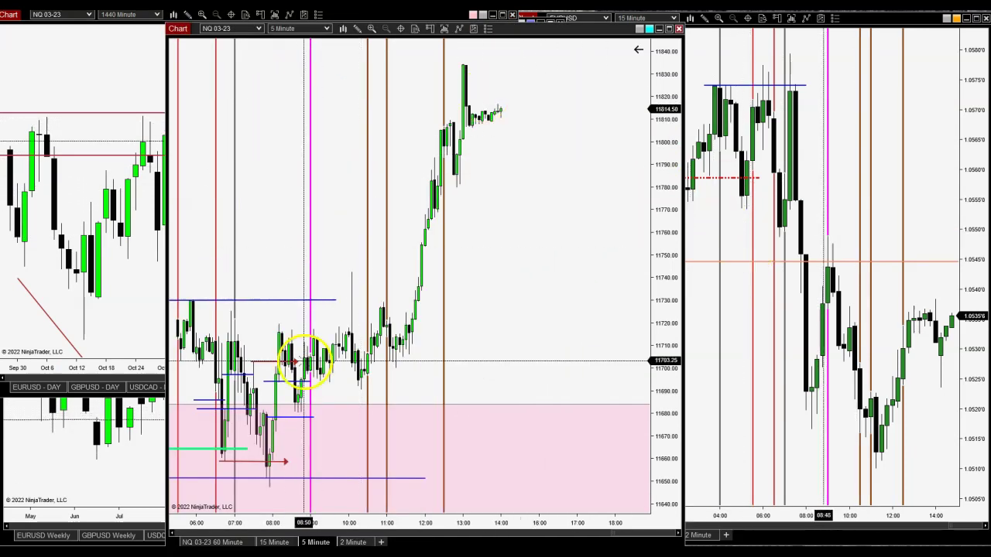
Draw a horizontal blue line at about 11715.50 along the highs from about 06:05 to 07:05 on the NQ 5-minute chart.
drag(283, 221, 438, 223)
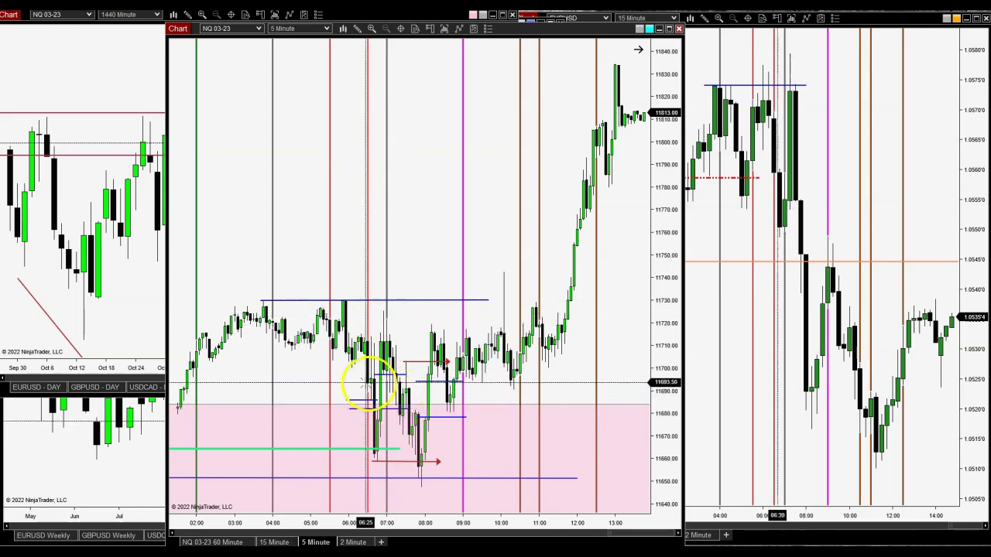
drag(335, 375, 431, 380)
scroll(426, 379, up, 5)
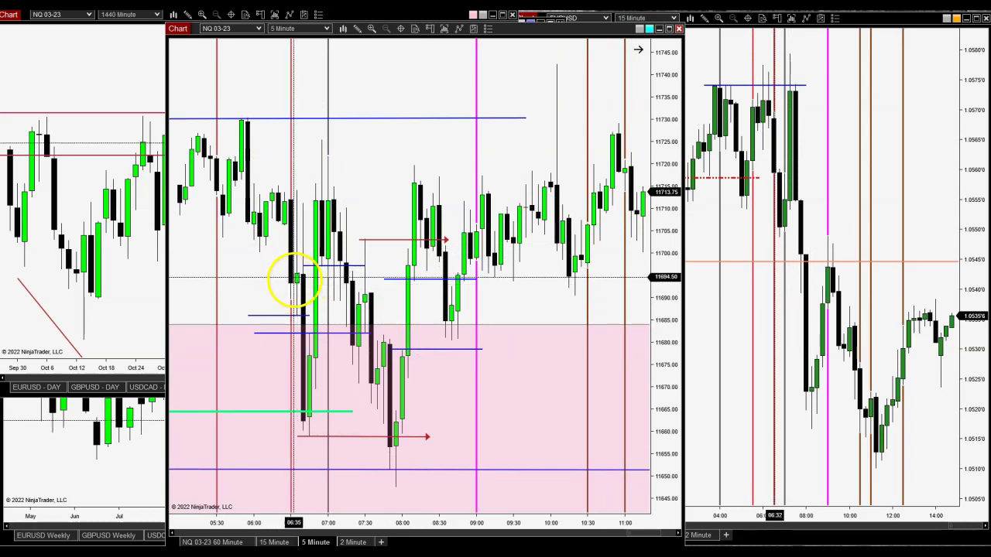
drag(248, 255, 301, 258)
click(357, 29)
click(379, 122)
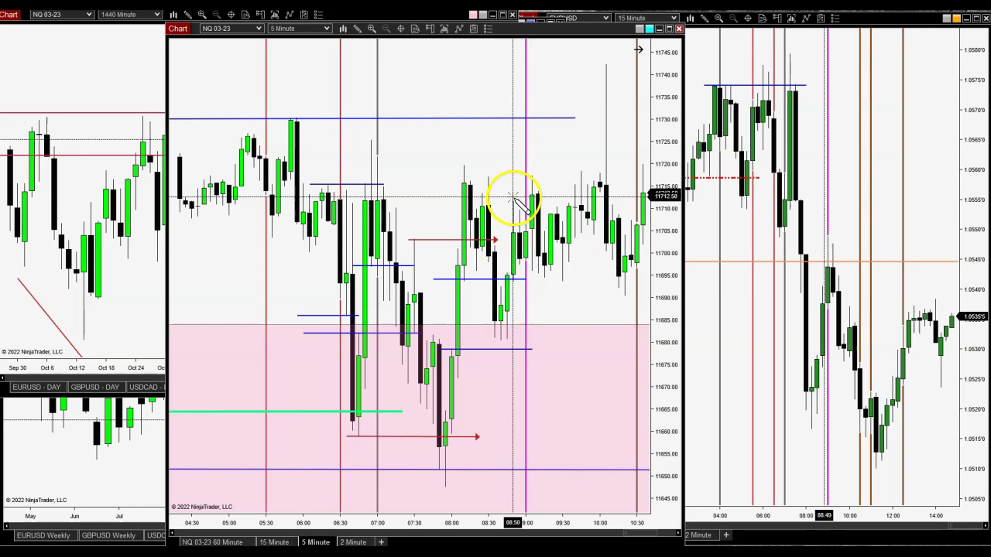
click(545, 158)
drag(369, 277, 603, 310)
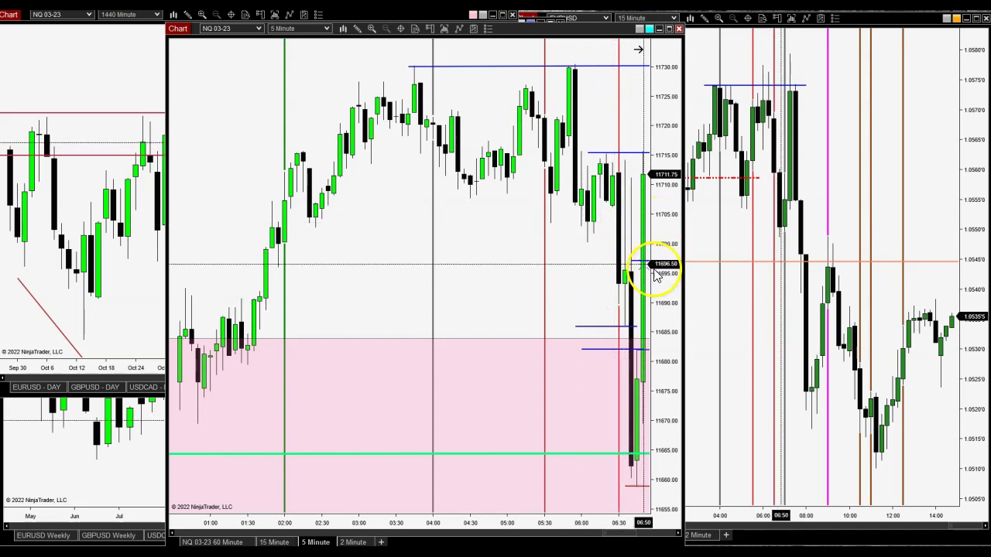
drag(664, 309, 445, 274)
drag(538, 188, 314, 186)
click(565, 141)
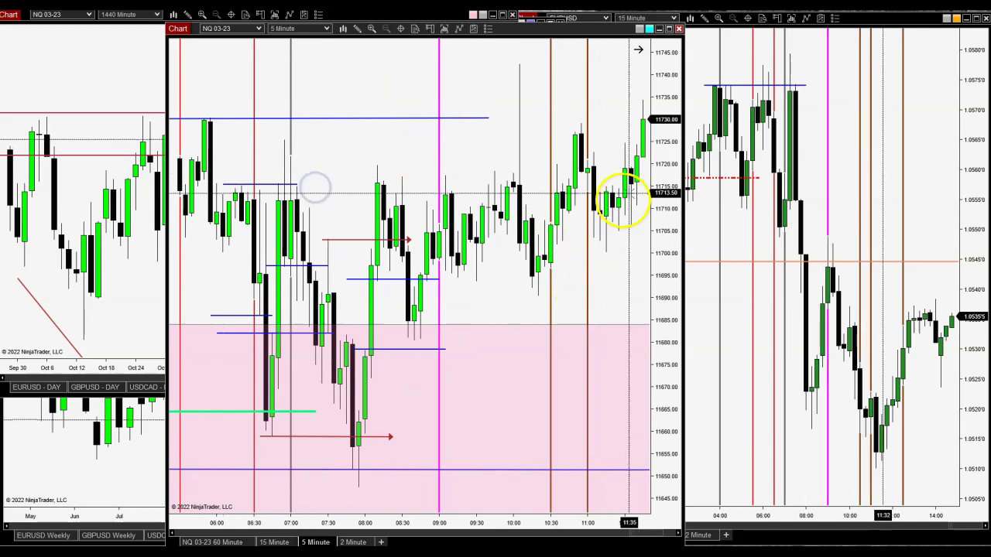
Draw a six-segment blue zigzag of connected lines in the empty area above price, from about 07:20 to 10:10, ending at about 11810.
drag(491, 101, 511, 431)
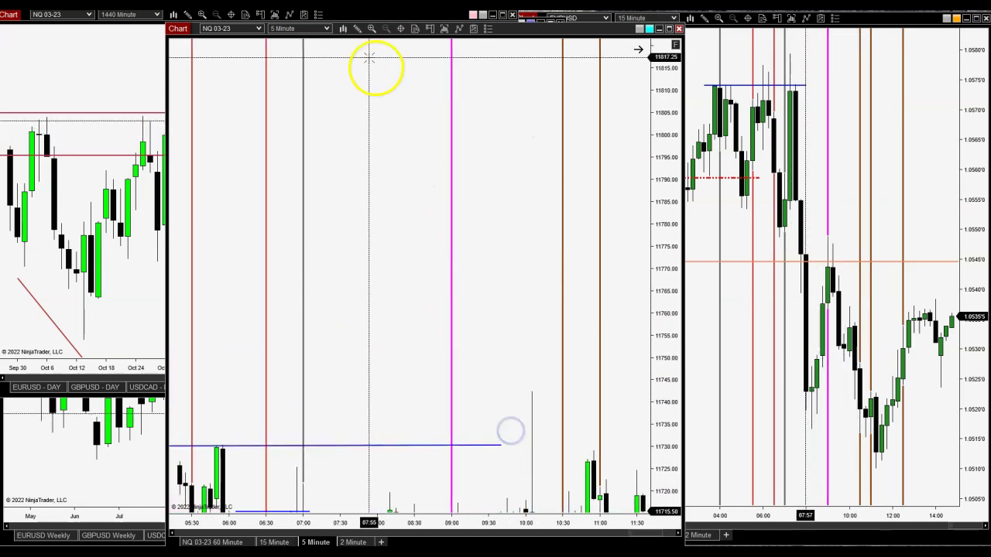
click(357, 29)
click(372, 123)
click(330, 168)
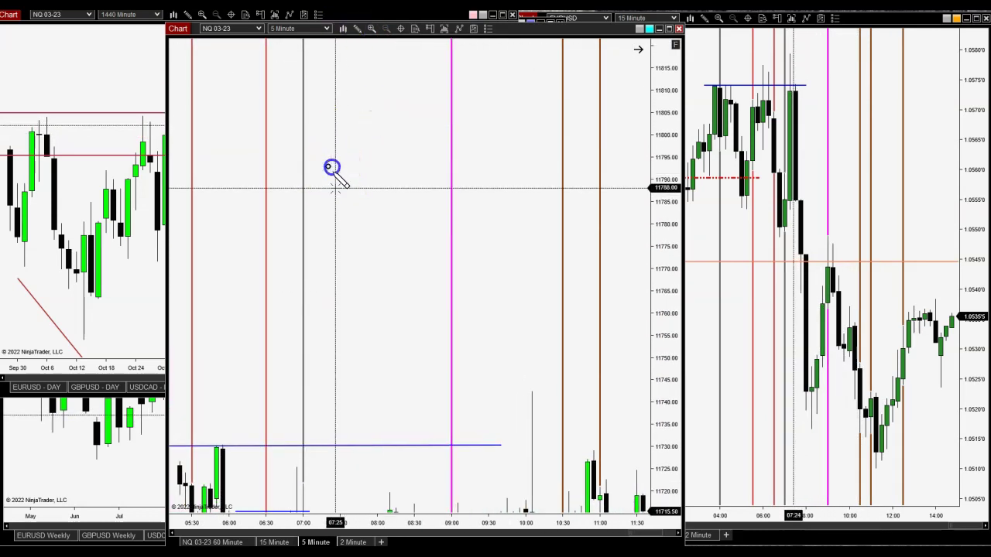
click(346, 244)
click(371, 193)
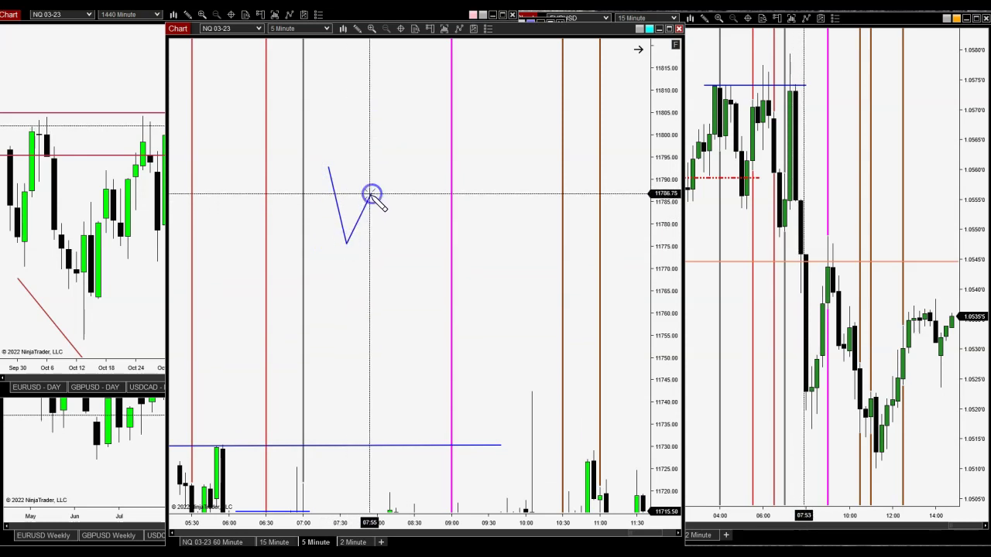
click(402, 281)
drag(402, 280, 495, 209)
click(539, 93)
right_click(491, 203)
Draw an ellipse around the zigzag's last low near 09:35, at about 11783.
click(368, 38)
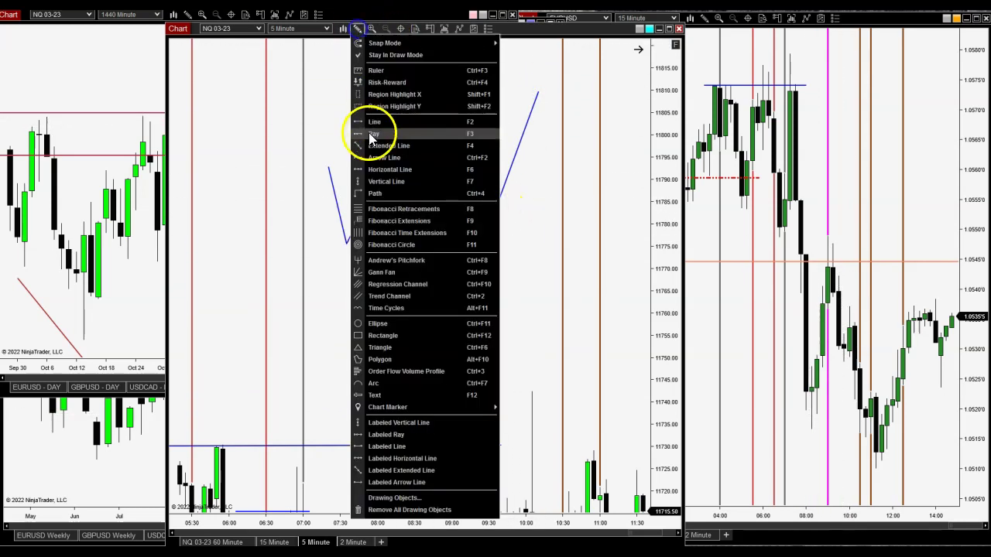
click(394, 332)
drag(472, 214, 514, 223)
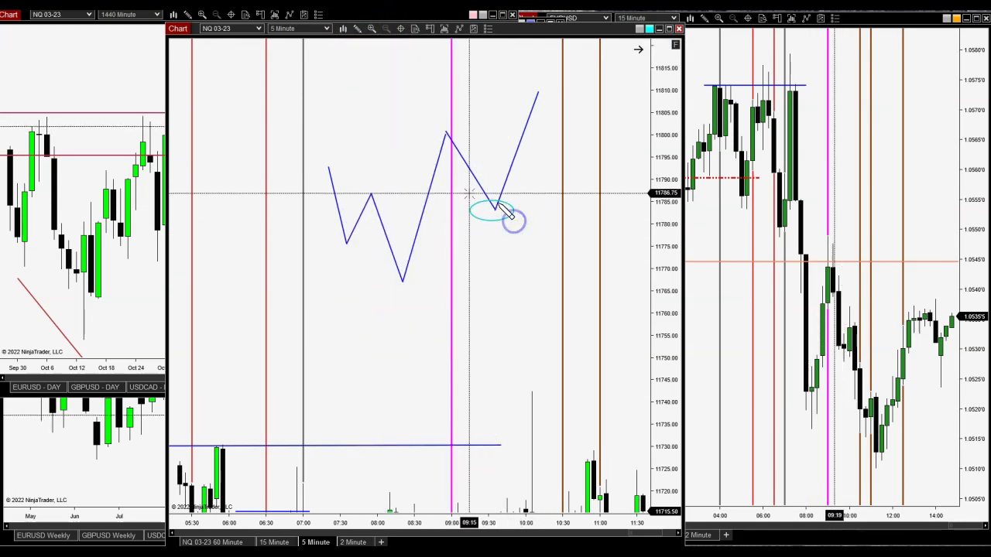
right_click(537, 139)
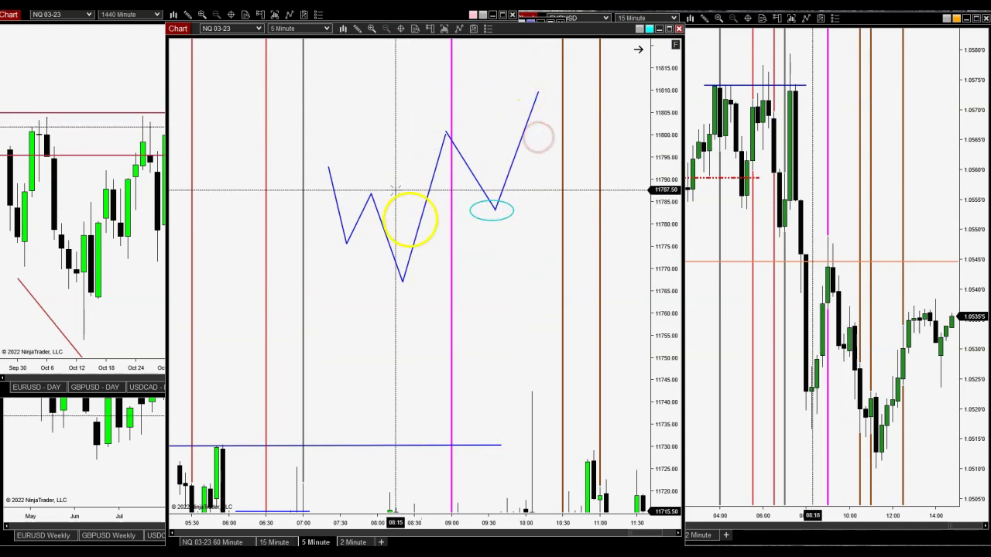
Draw two horizontal blue lines across the zigzag at about 11787 and 11777, starting near 08:15 and 08:20.
click(366, 31)
click(382, 124)
click(397, 194)
click(455, 196)
click(403, 236)
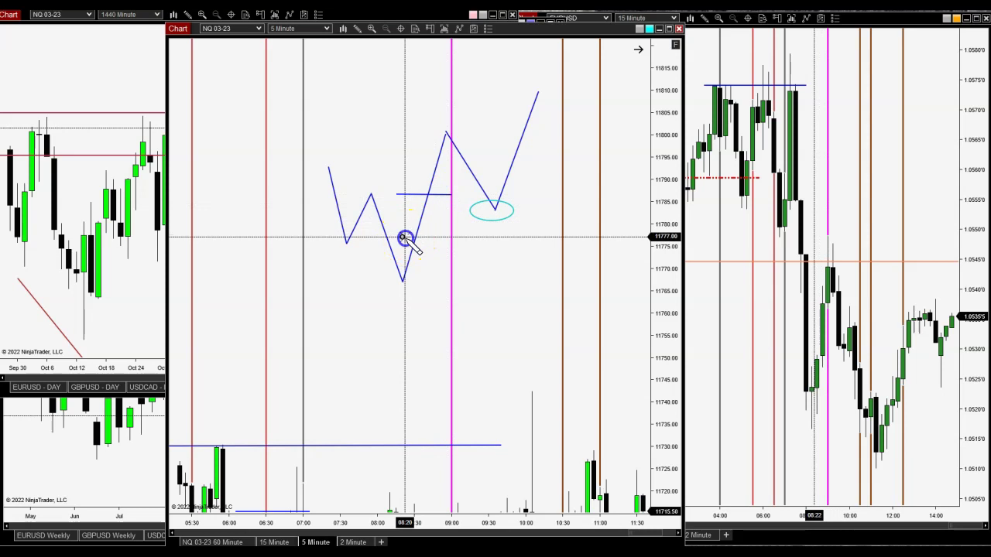
click(500, 236)
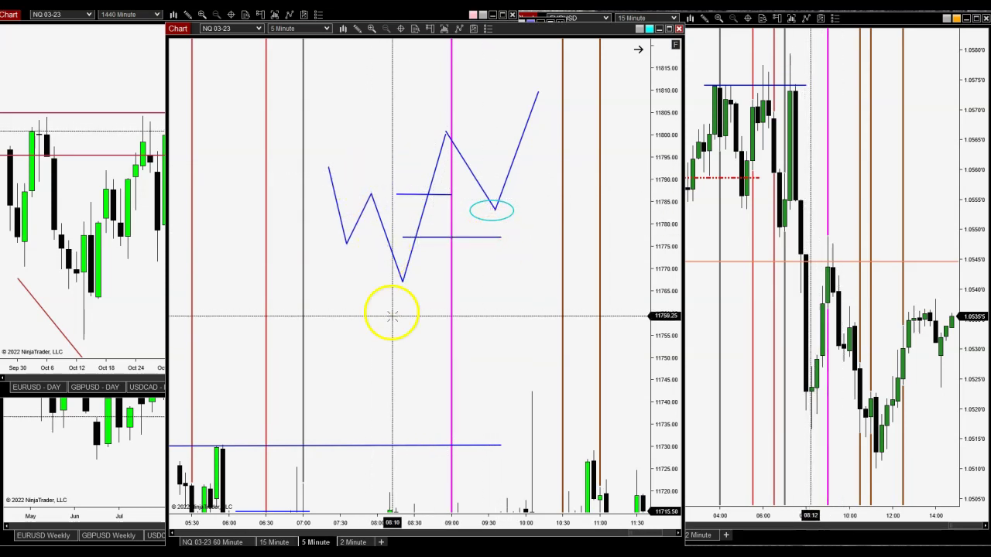
Return to the price bars and examine the NQ 5-minute swings against the blue lines and red arrows between about 02:00 and 09:30.
click(640, 48)
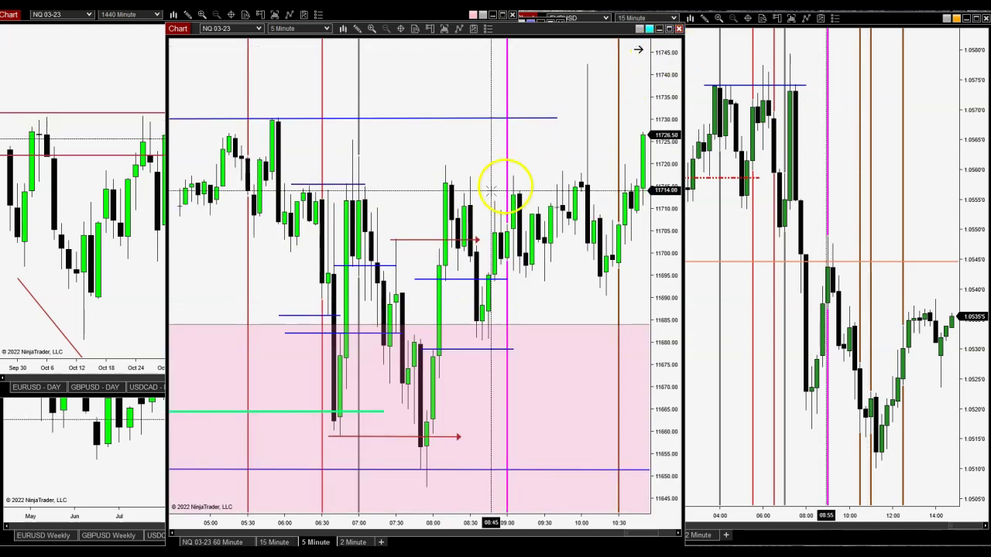
scroll(487, 164, up, 5)
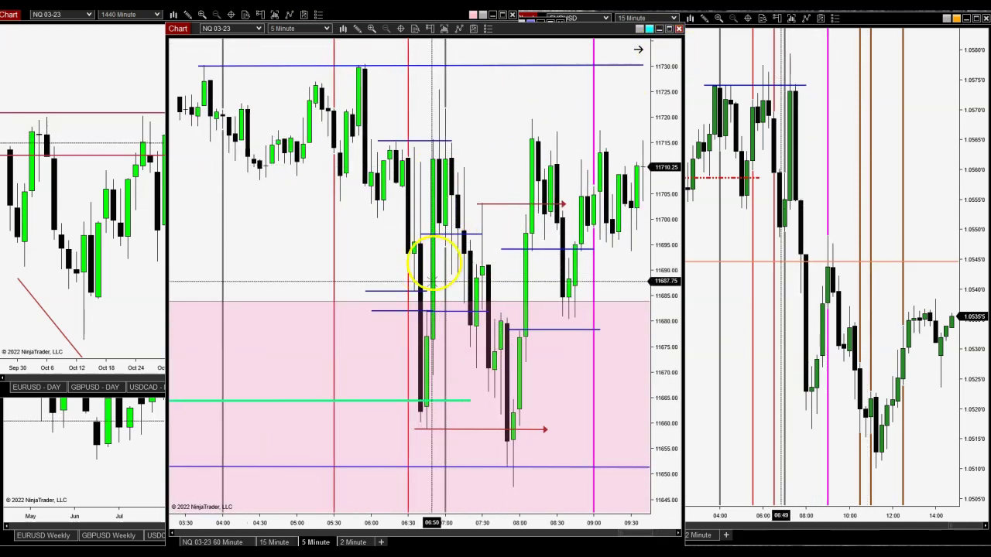
drag(380, 256, 578, 288)
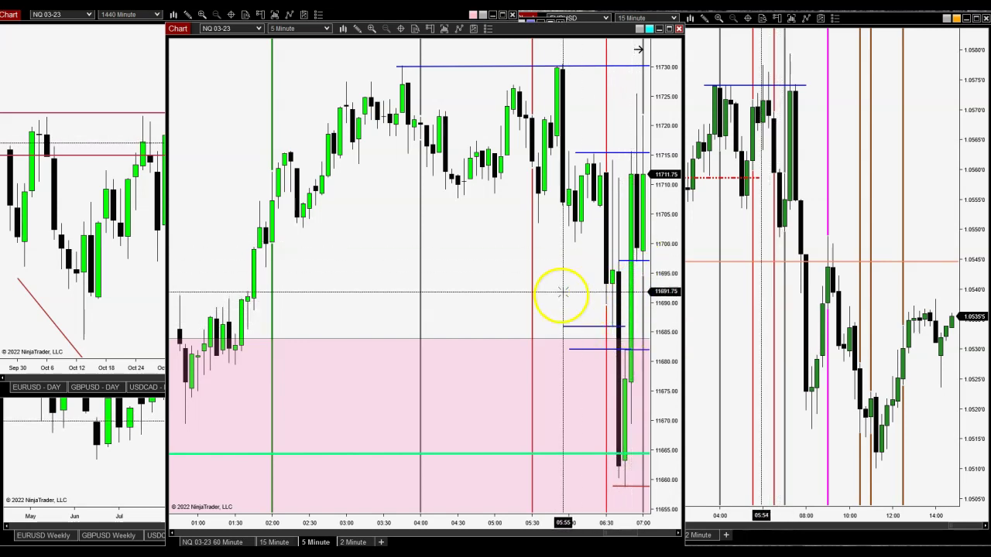
drag(562, 293, 517, 292)
drag(604, 361, 544, 397)
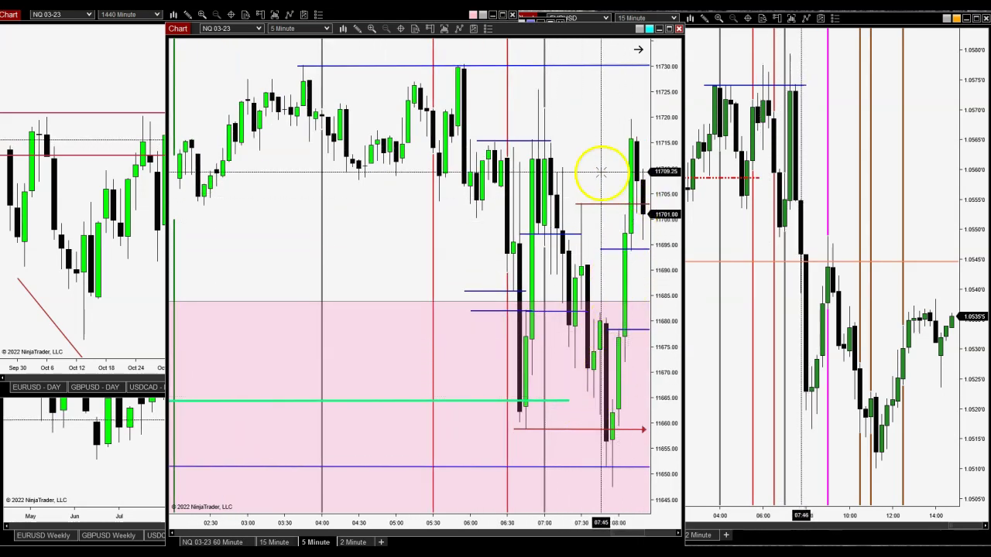
drag(474, 246, 526, 268)
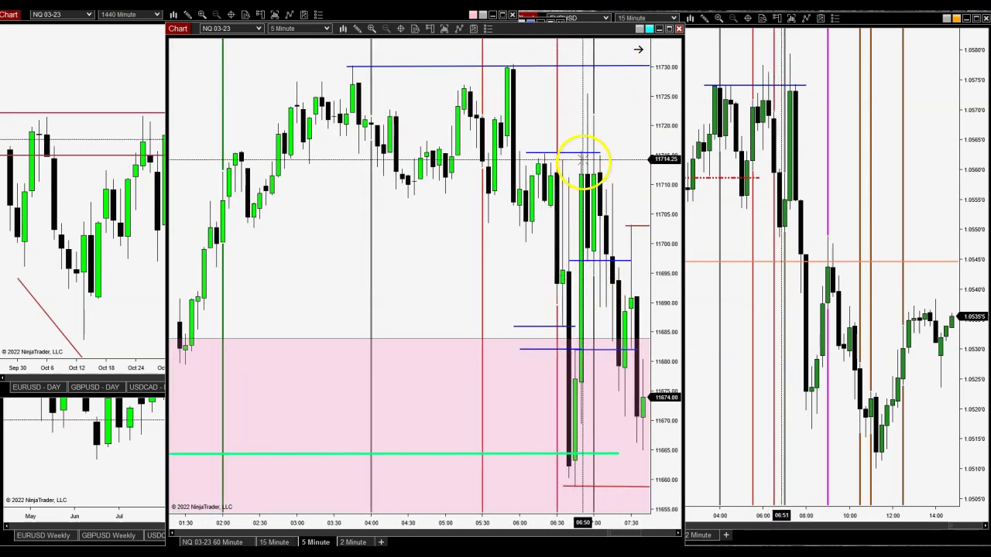
mouse_move(545, 288)
mouse_down()
mouse_move(571, 294)
mouse_move(554, 291)
mouse_up()
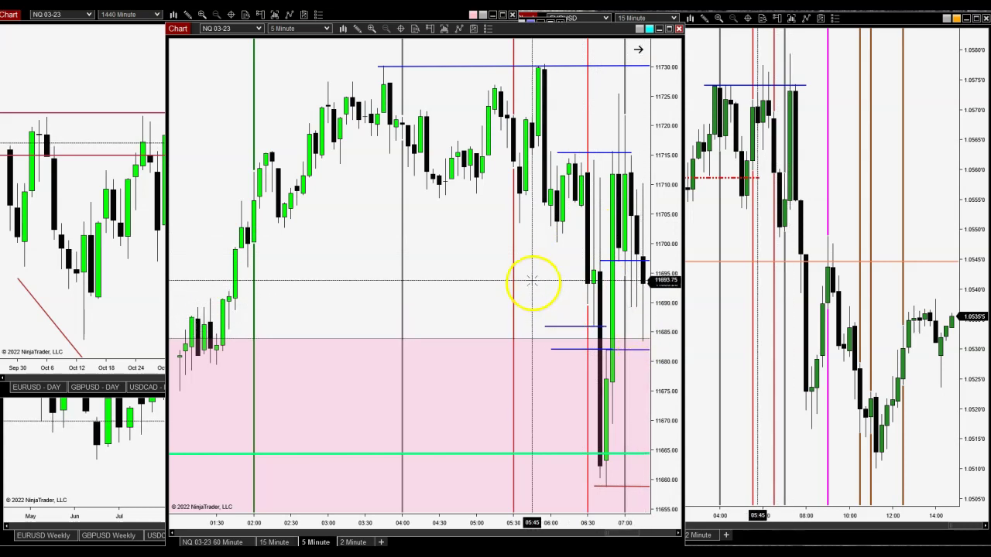
drag(532, 283, 517, 294)
drag(664, 202, 669, 208)
drag(568, 227, 539, 286)
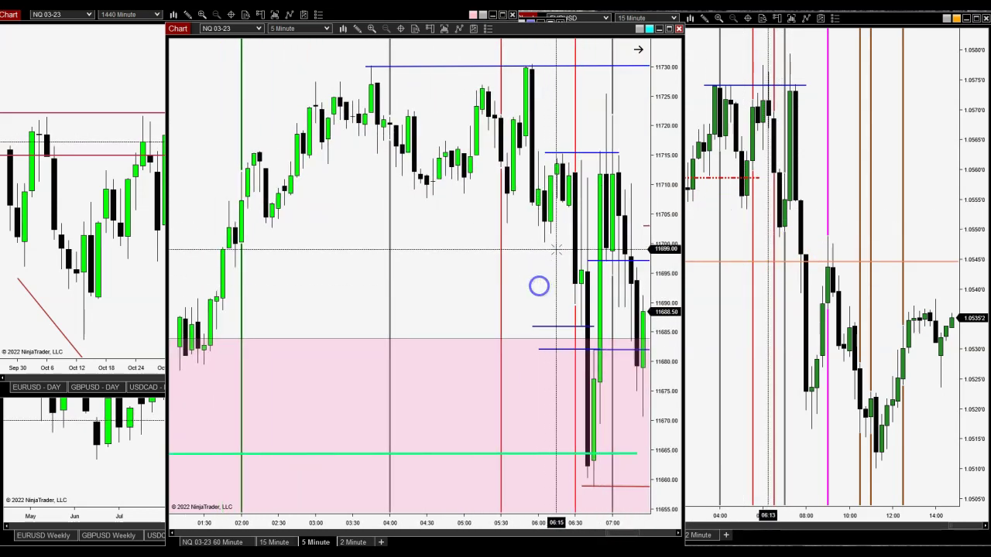
drag(577, 165, 557, 122)
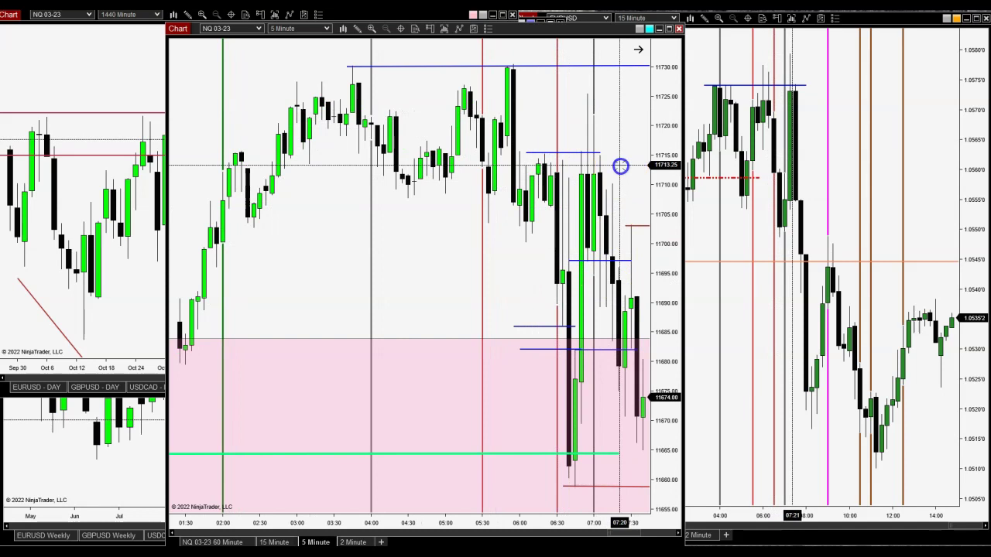
drag(622, 165, 562, 174)
drag(580, 137, 561, 211)
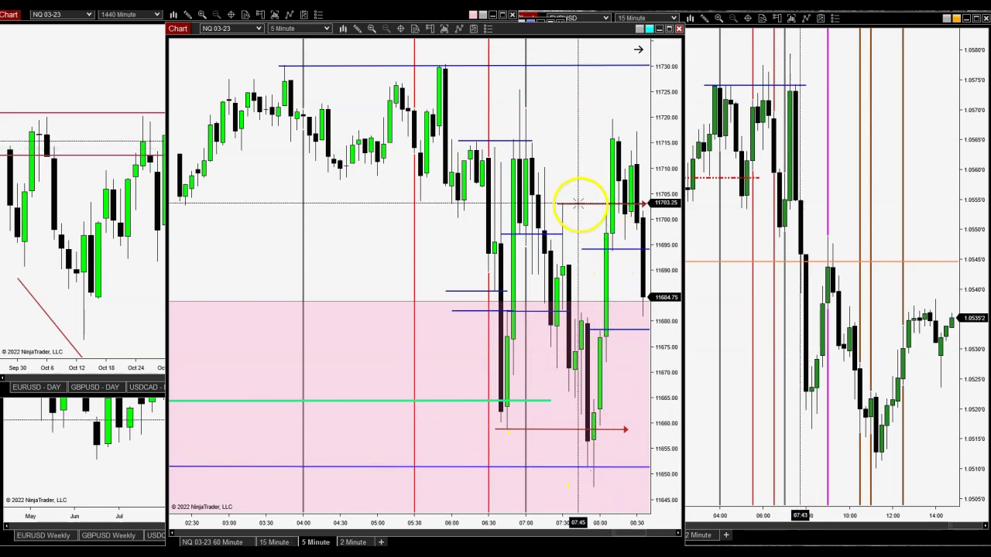
drag(563, 213, 510, 203)
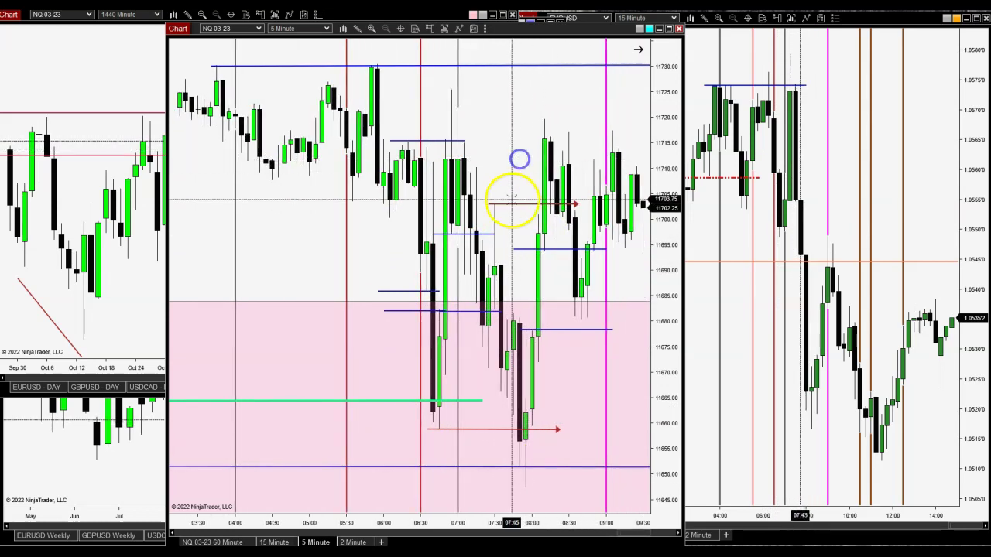
Add a red arrow line at about 11725 from the 06:50 high to 08:00, and nudge the blue line above it slightly upward.
drag(472, 87, 479, 85)
drag(267, 66, 266, 62)
click(506, 168)
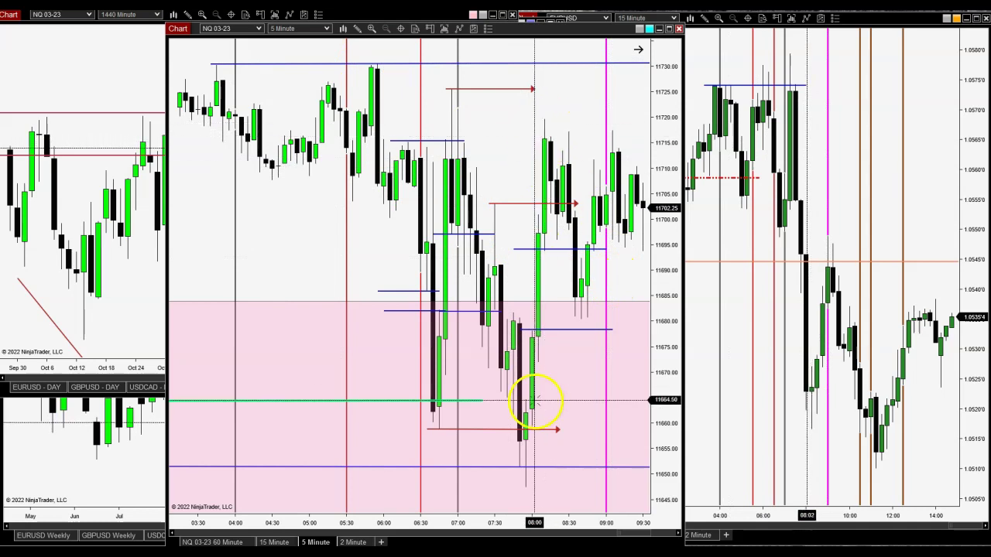
Examine the NQ 5-minute price action around the magenta 09:00 line and shift the chart window slightly.
mouse_move(549, 124)
mouse_down()
mouse_move(534, 162)
mouse_move(596, 193)
mouse_move(548, 181)
mouse_move(570, 162)
mouse_move(365, 117)
mouse_up()
drag(466, 81, 593, 126)
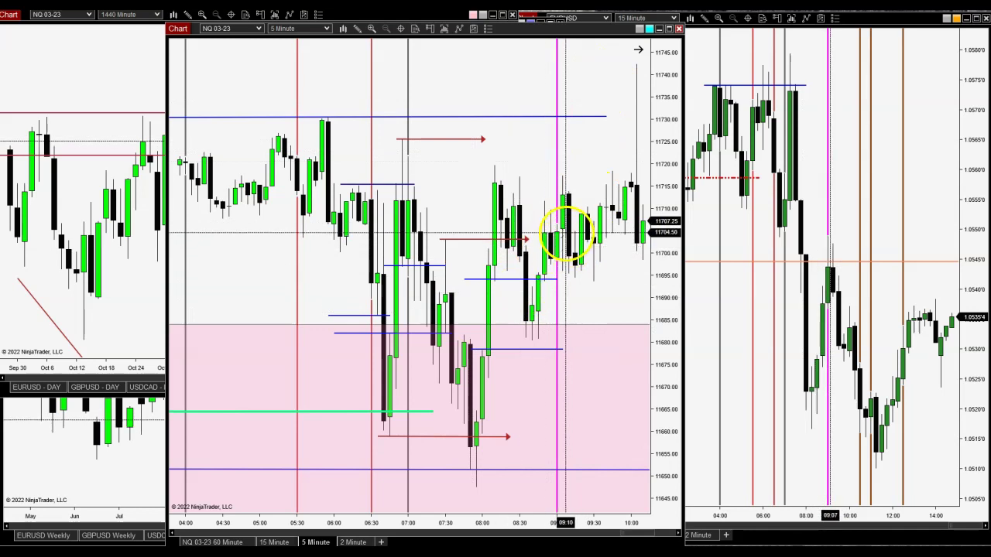
click(596, 150)
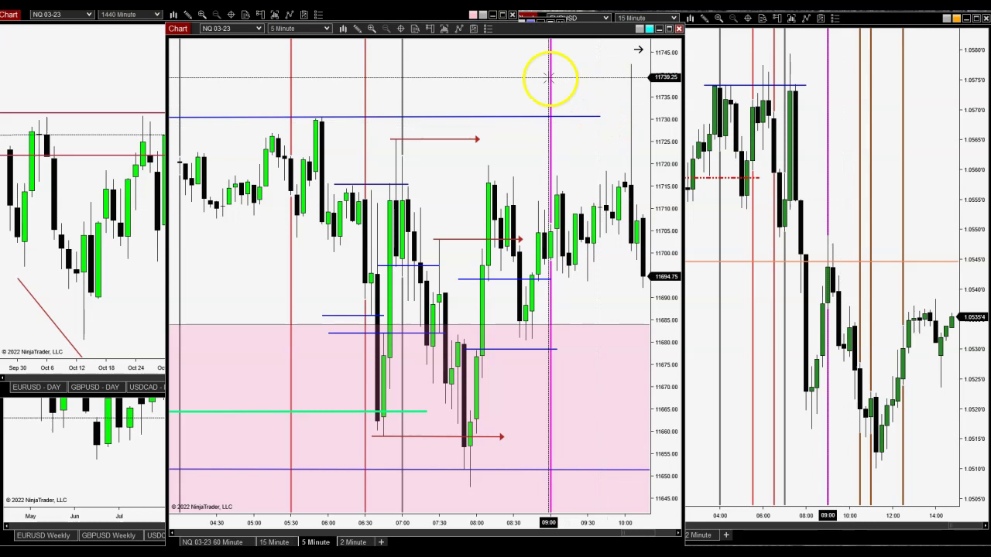
drag(576, 37, 589, 30)
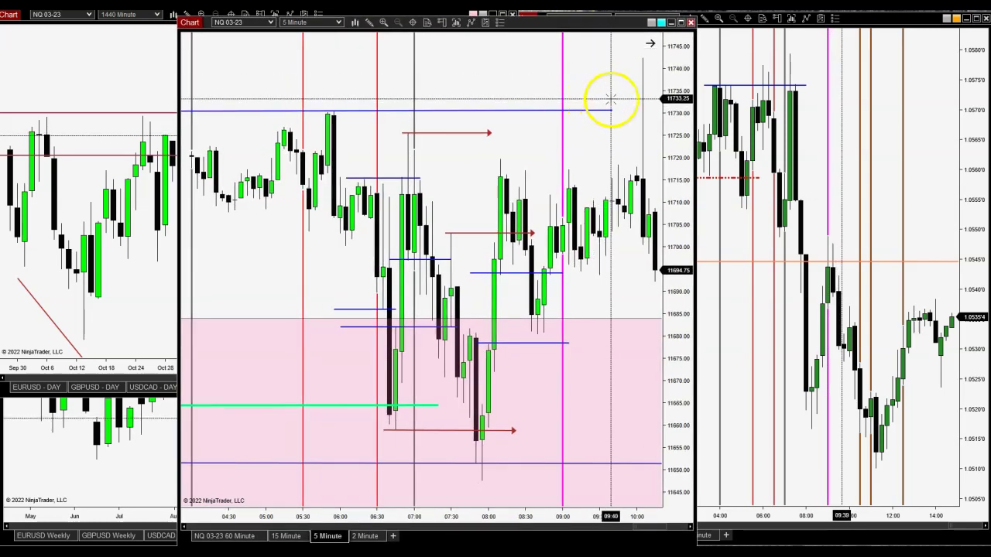
drag(606, 99, 595, 102)
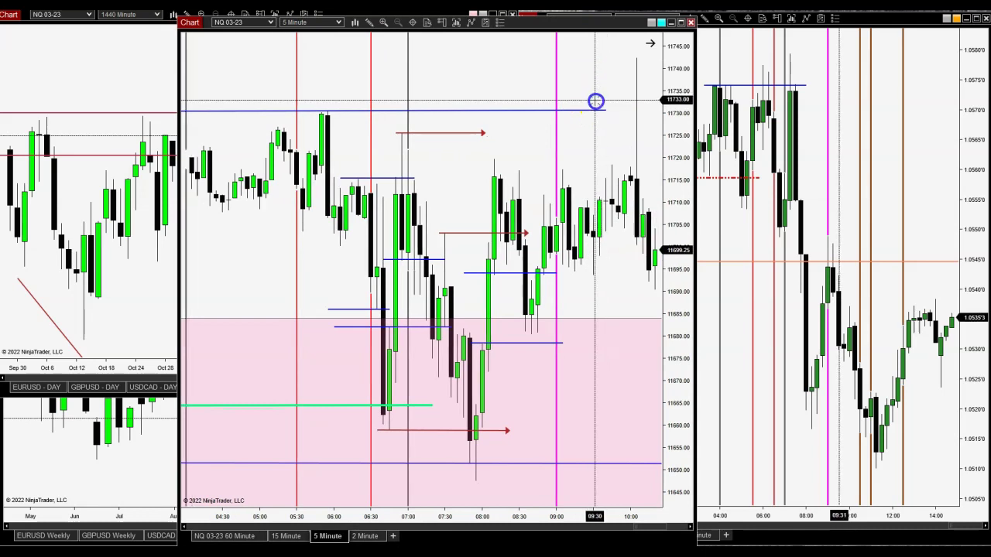